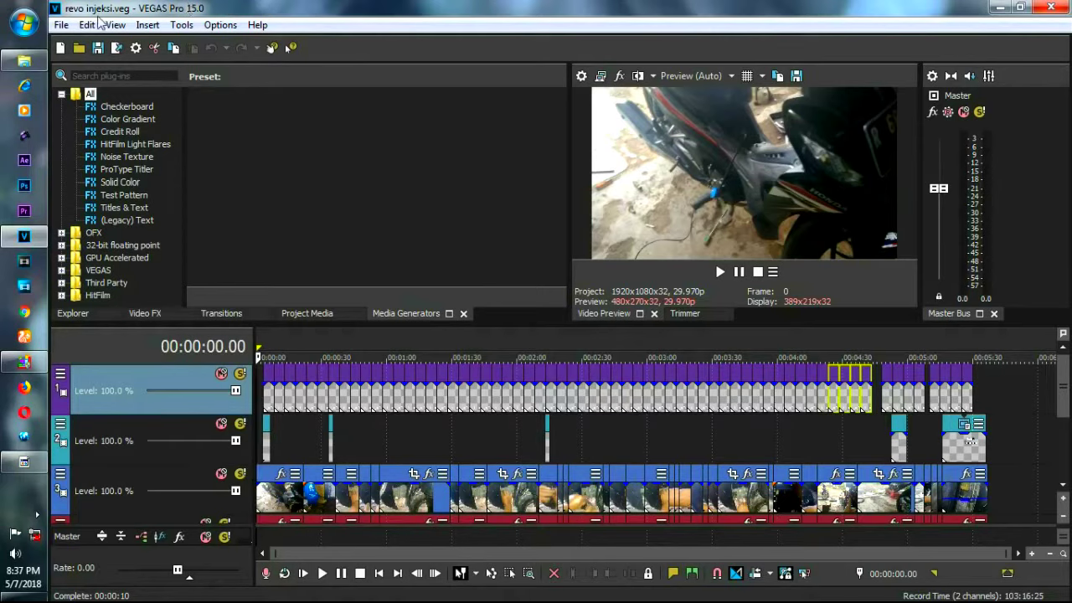
- Create a new 1920x1080 project with a frame rate of 59.940 (Double NTSC)
{"action": "left_click", "coordinate": [61, 25]}
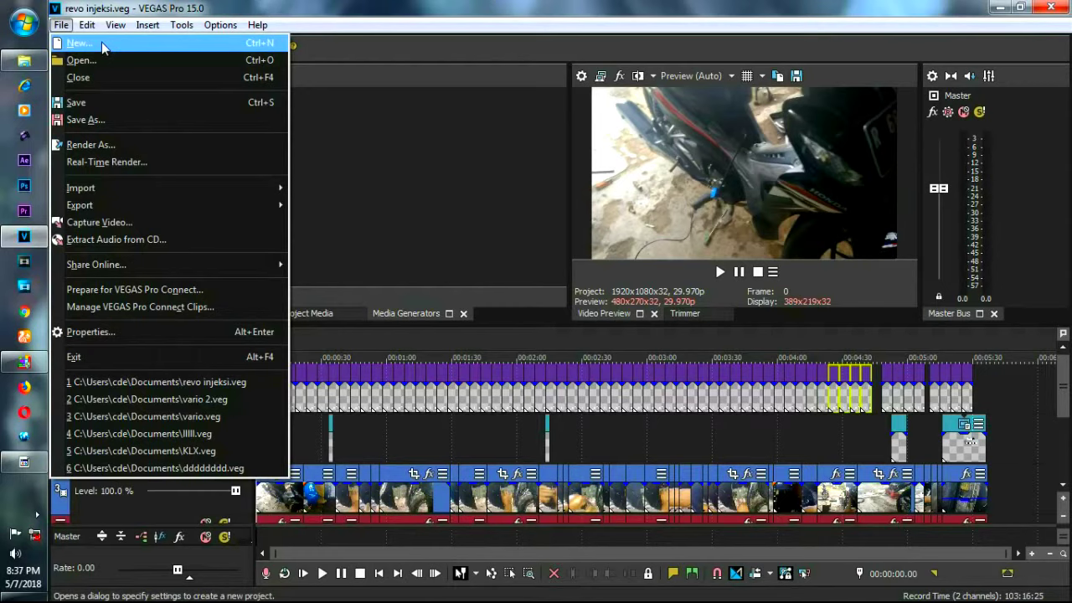
{"action": "left_click", "coordinate": [104, 47]}
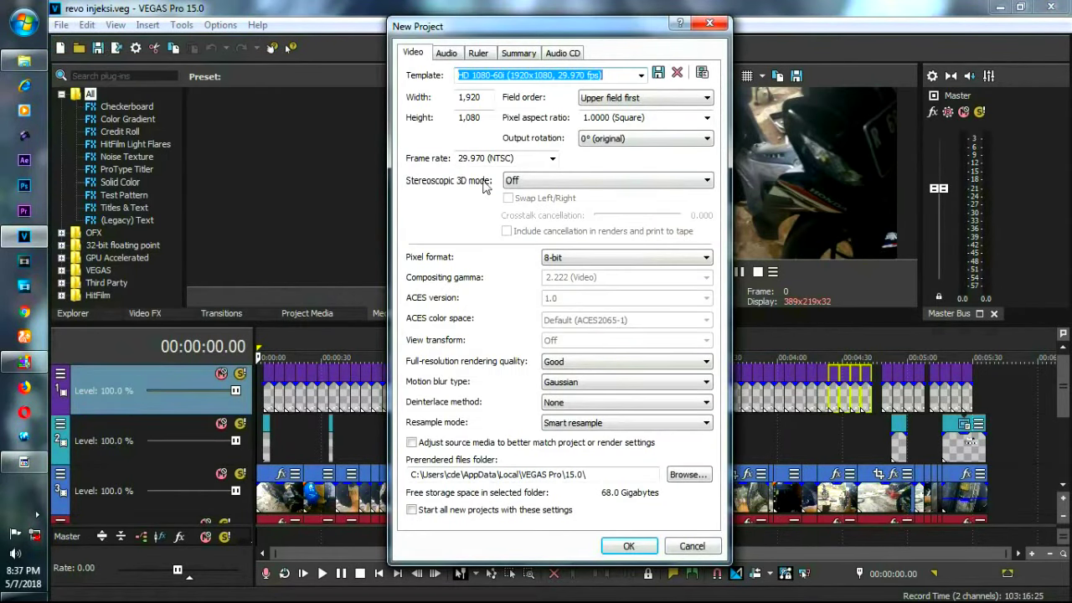
{"action": "left_click", "coordinate": [551, 159]}
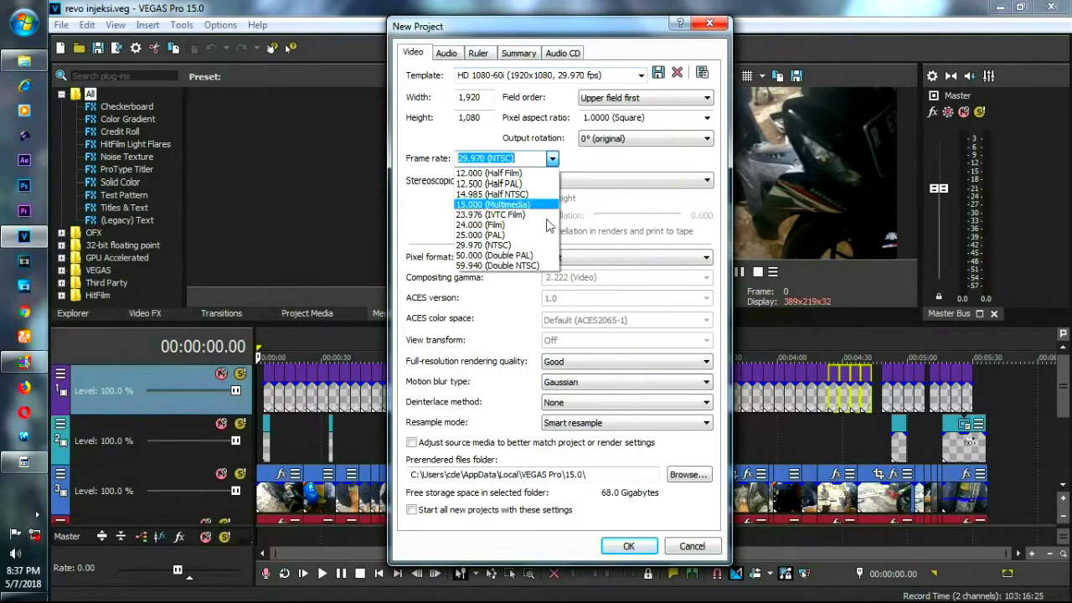
{"action": "left_click", "coordinate": [520, 266]}
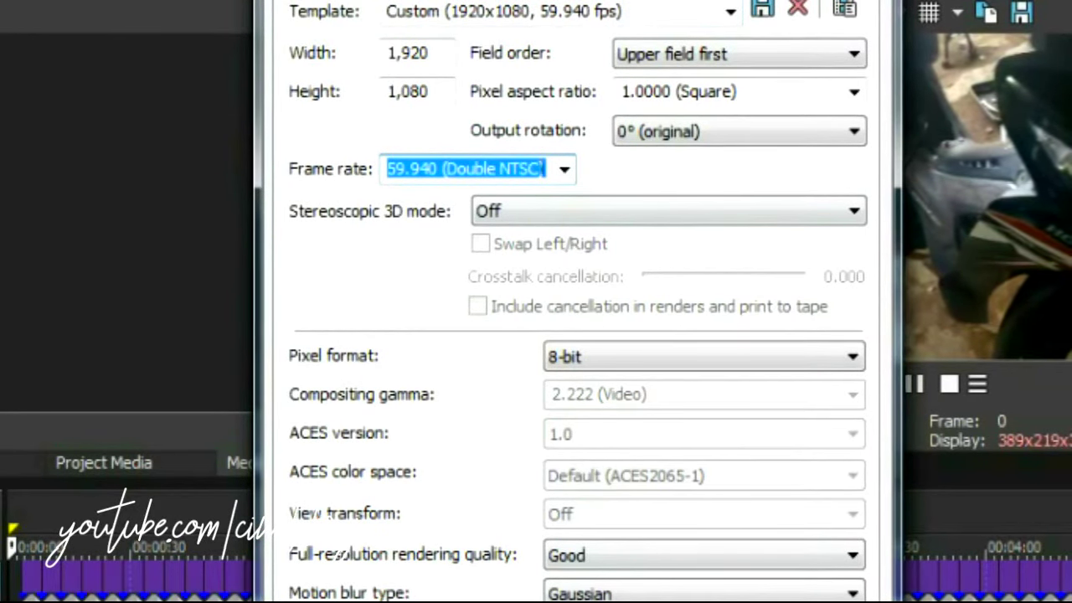
{"action": "key", "text": "Return"}
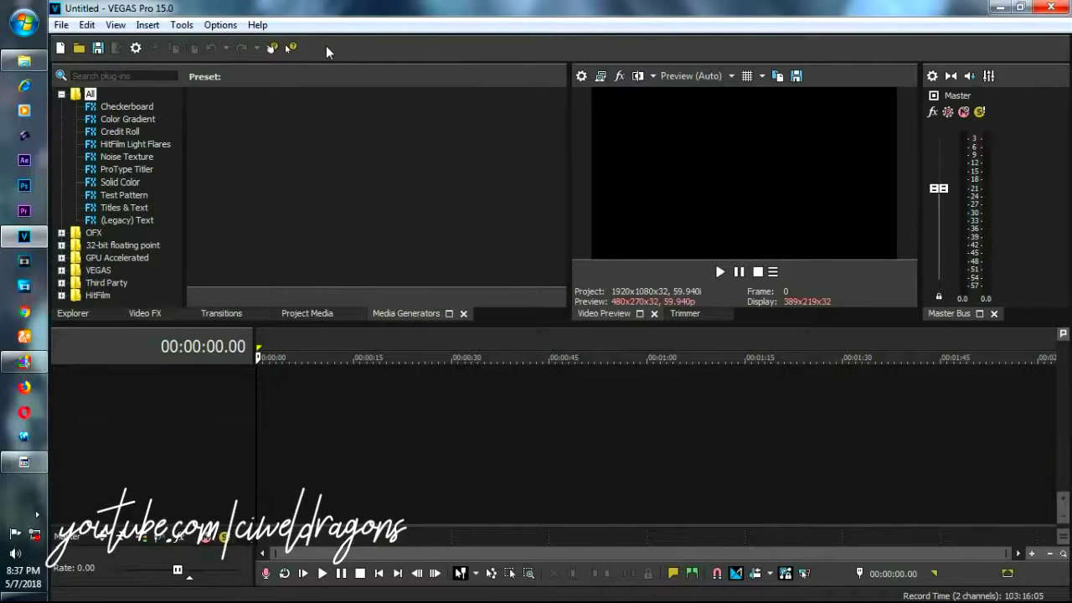
- Add VID_20180309_105405.mp4 from the 10 3 2018 folder to the timeline, and delete the clip again
{"action": "left_click", "coordinate": [25, 60]}
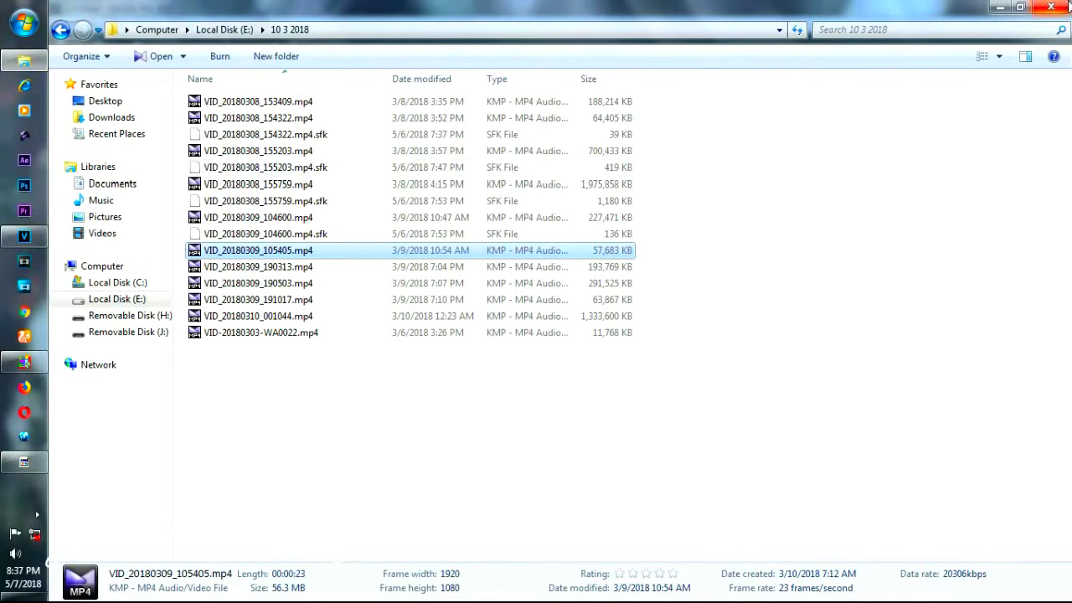
{"action": "left_click", "coordinate": [1021, 7]}
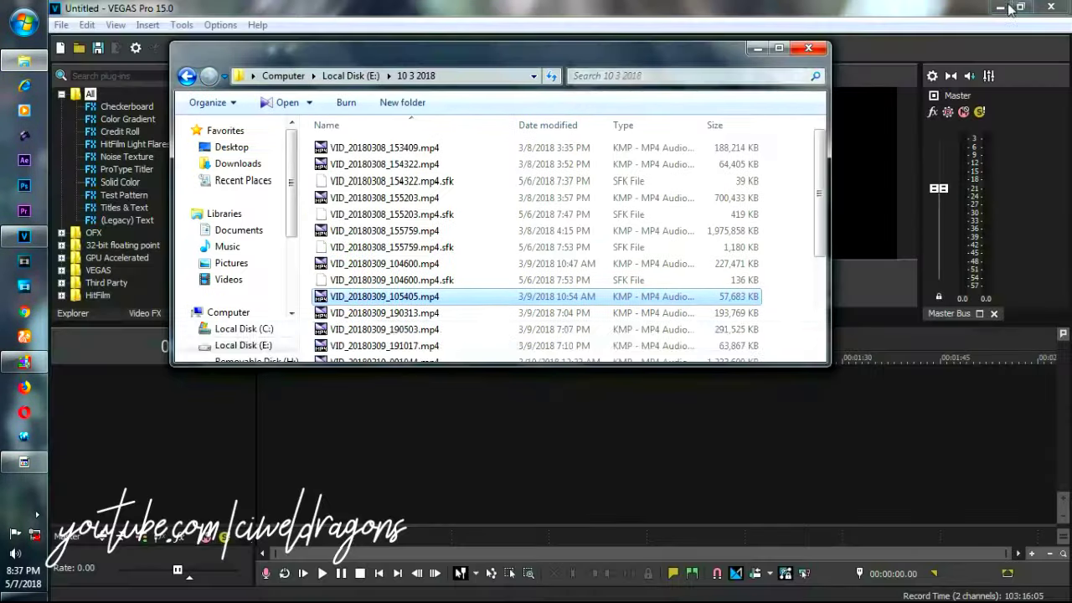
{"action": "left_click", "coordinate": [368, 299]}
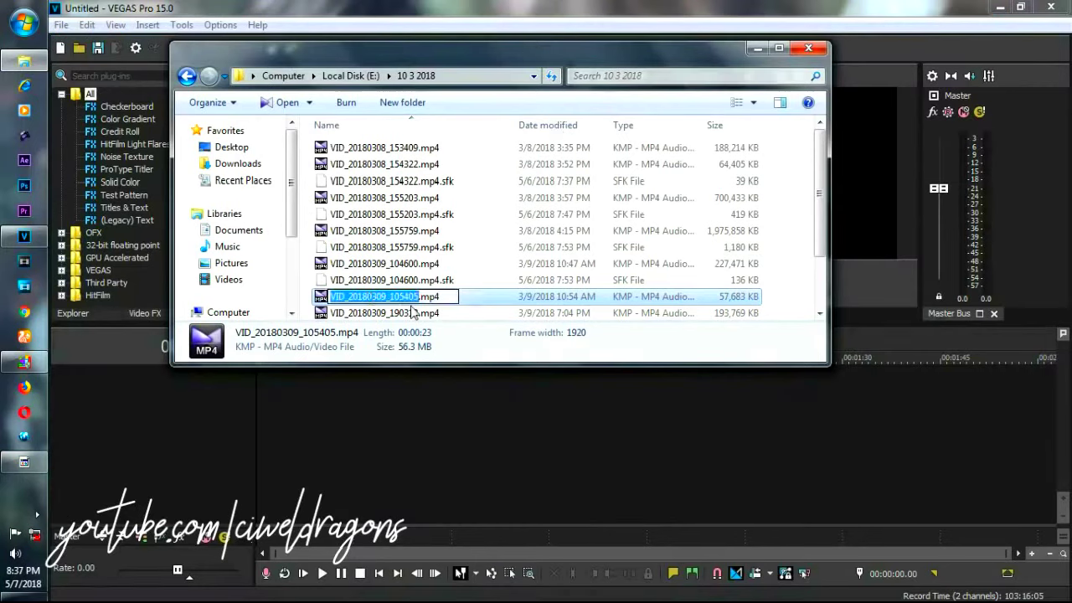
{"action": "left_click", "coordinate": [470, 304]}
{"action": "left_click_drag", "start_coordinate": [456, 303], "coordinate": [437, 409]}
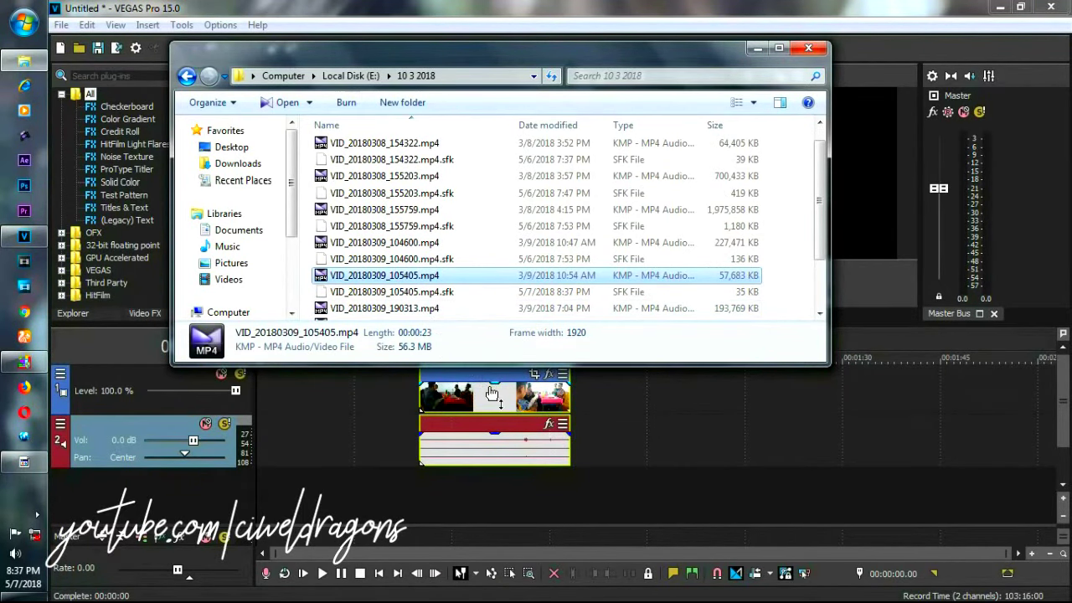
{"action": "left_click", "coordinate": [492, 394]}
{"action": "key", "text": "Delete"}
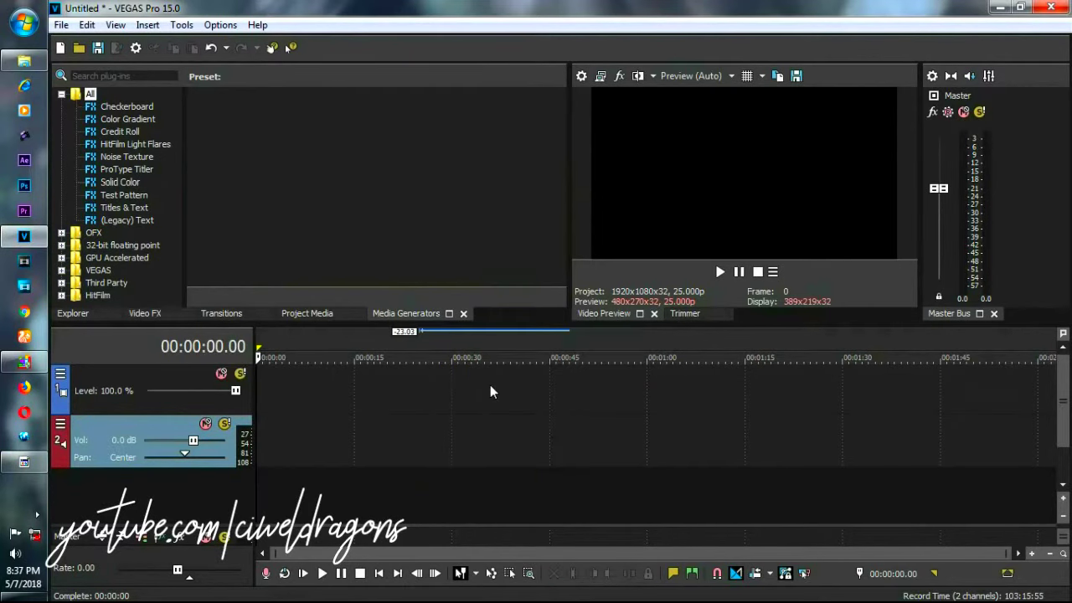
- Add VID_20180309_190313.mp4 from the 10 3 2018 folder and move the clip to the start of the timeline
{"action": "left_click", "coordinate": [24, 60]}
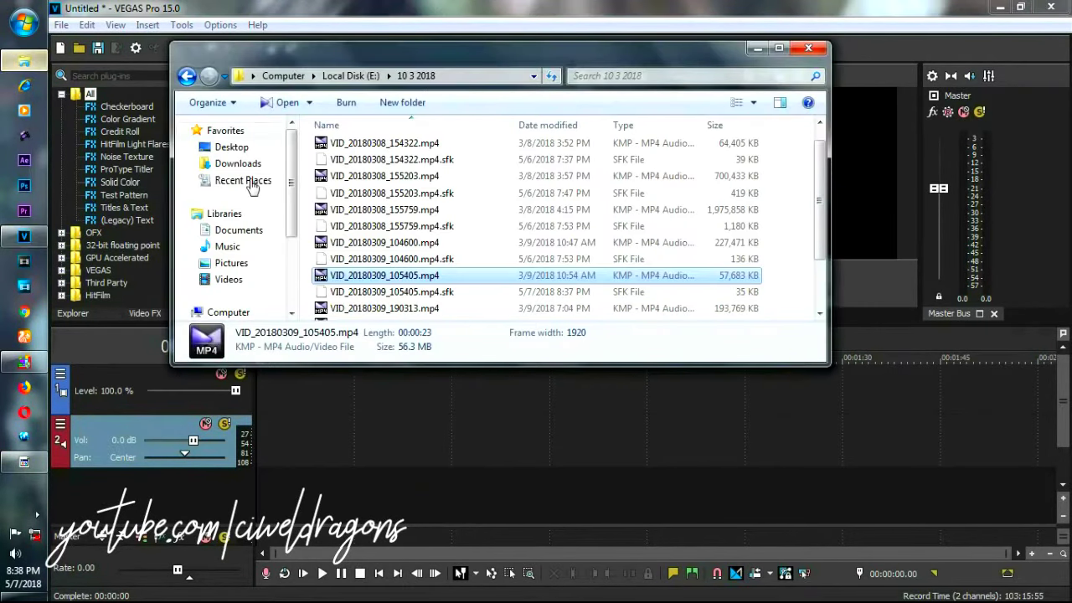
{"action": "left_click", "coordinate": [362, 310]}
{"action": "left_click_drag", "start_coordinate": [362, 310], "coordinate": [414, 394]}
{"action": "left_click", "coordinate": [414, 392]}
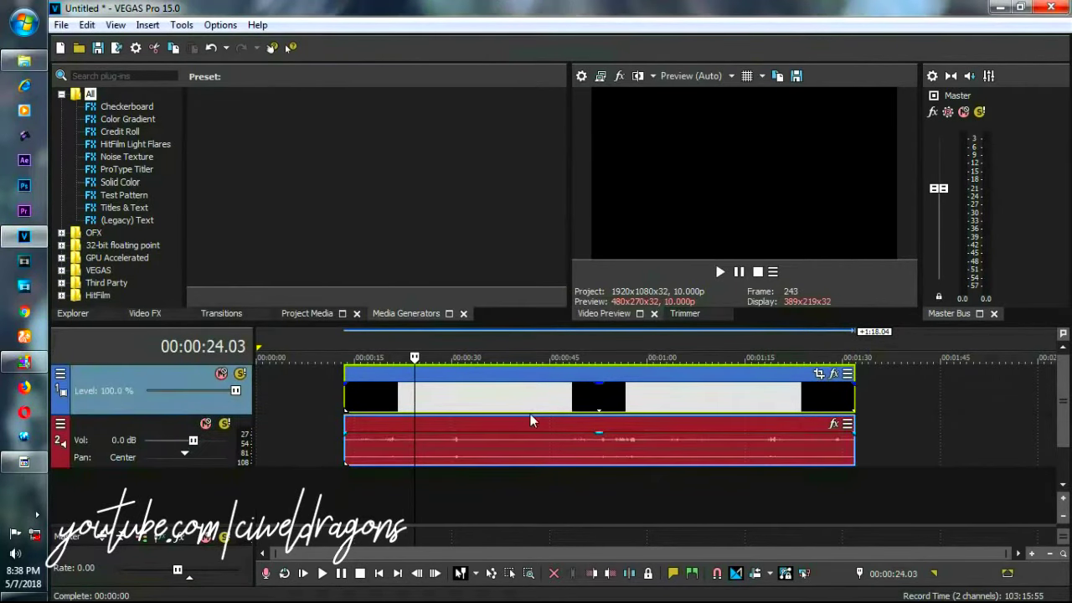
{"action": "left_click_drag", "start_coordinate": [540, 408], "coordinate": [453, 406]}
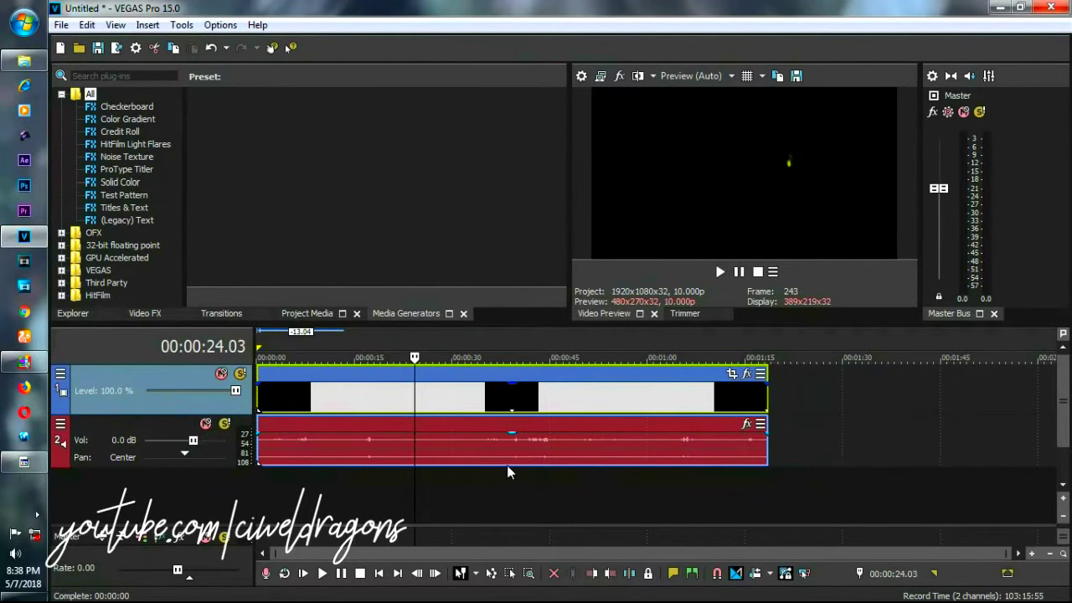
- Raise the audio track's volume to 12.0 dB while playing back the clip, and pause the playback
{"action": "left_click", "coordinate": [773, 272]}
{"action": "left_click", "coordinate": [787, 325]}
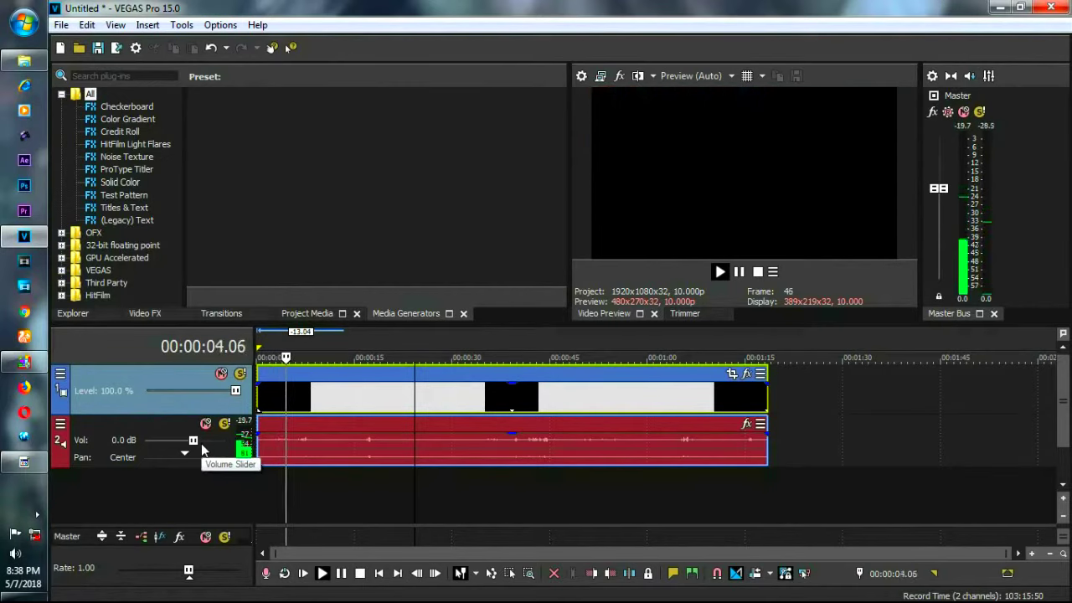
{"action": "left_click_drag", "start_coordinate": [193, 440], "coordinate": [221, 441]}
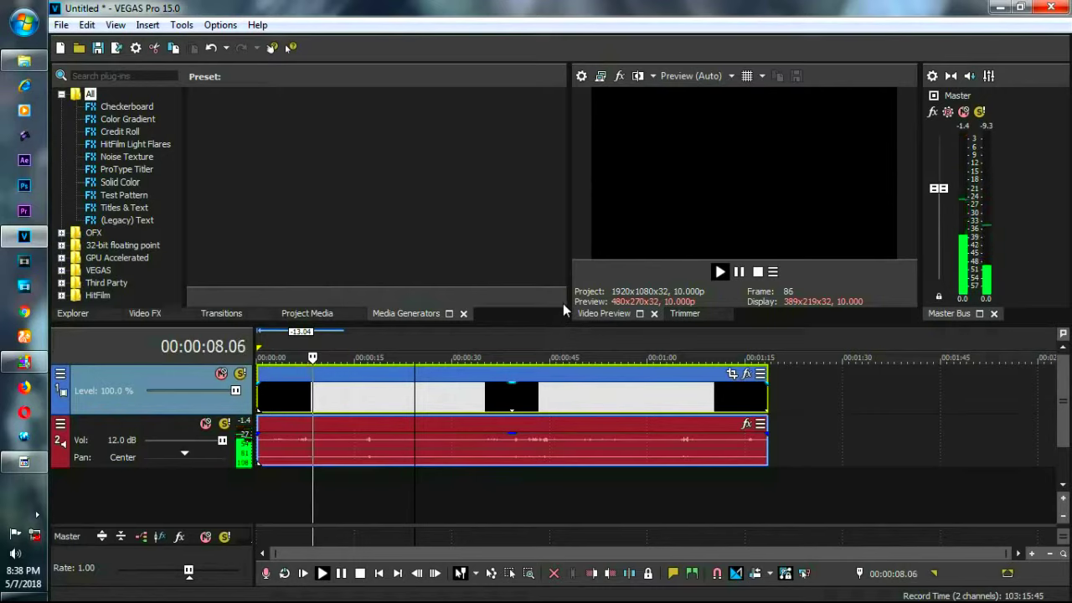
{"action": "left_click", "coordinate": [773, 273]}
{"action": "left_click", "coordinate": [794, 325]}
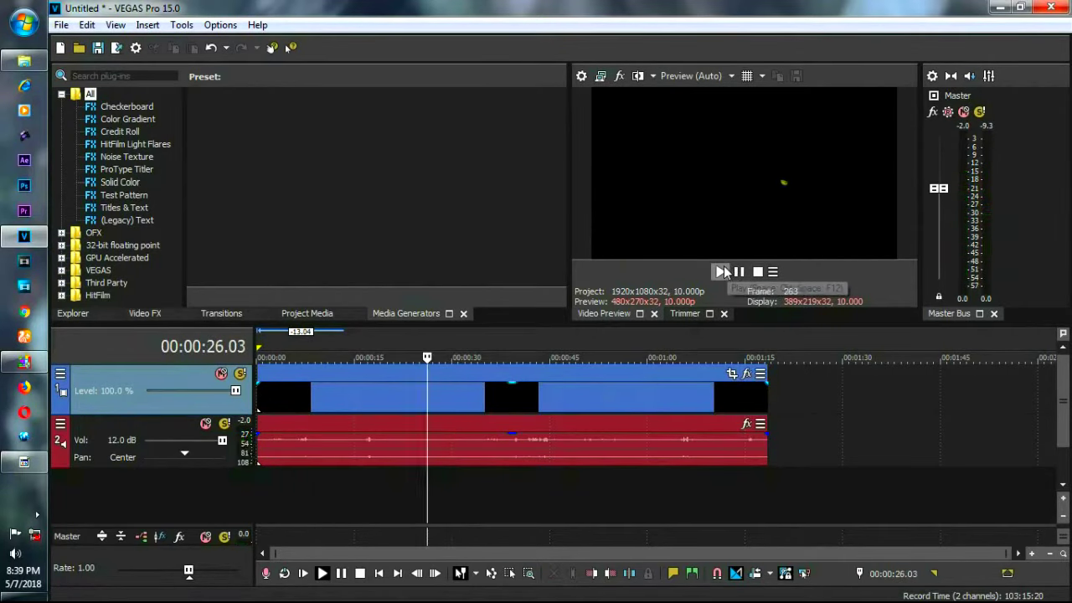
{"action": "left_click", "coordinate": [738, 273]}
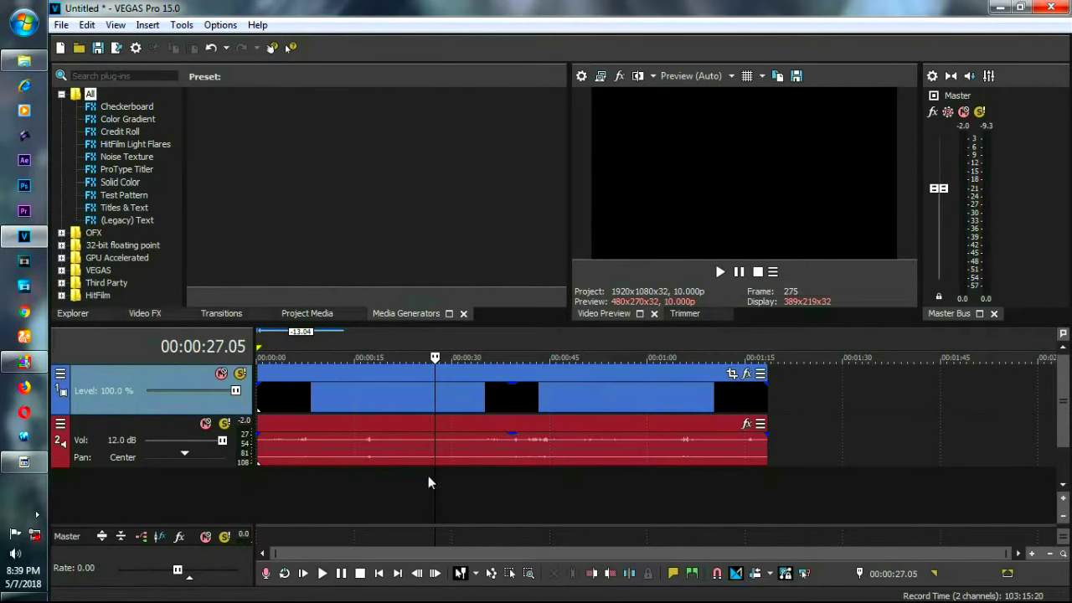
- Insert a new video track above the clip and place the timeline cursor near 26 seconds
{"action": "right_click", "coordinate": [426, 481]}
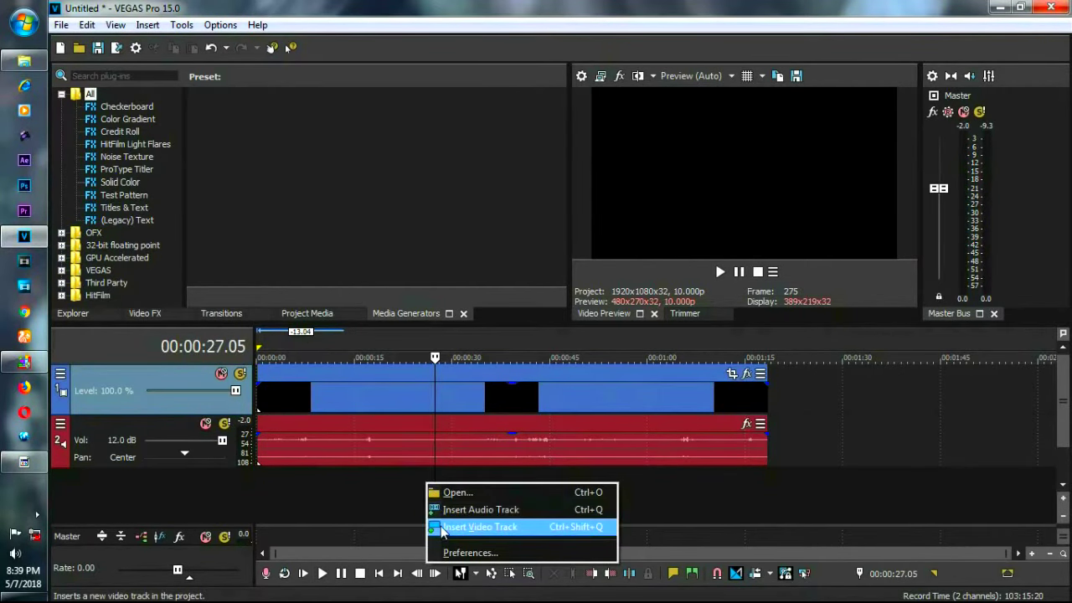
{"action": "left_click", "coordinate": [478, 530]}
{"action": "left_click", "coordinate": [429, 386]}
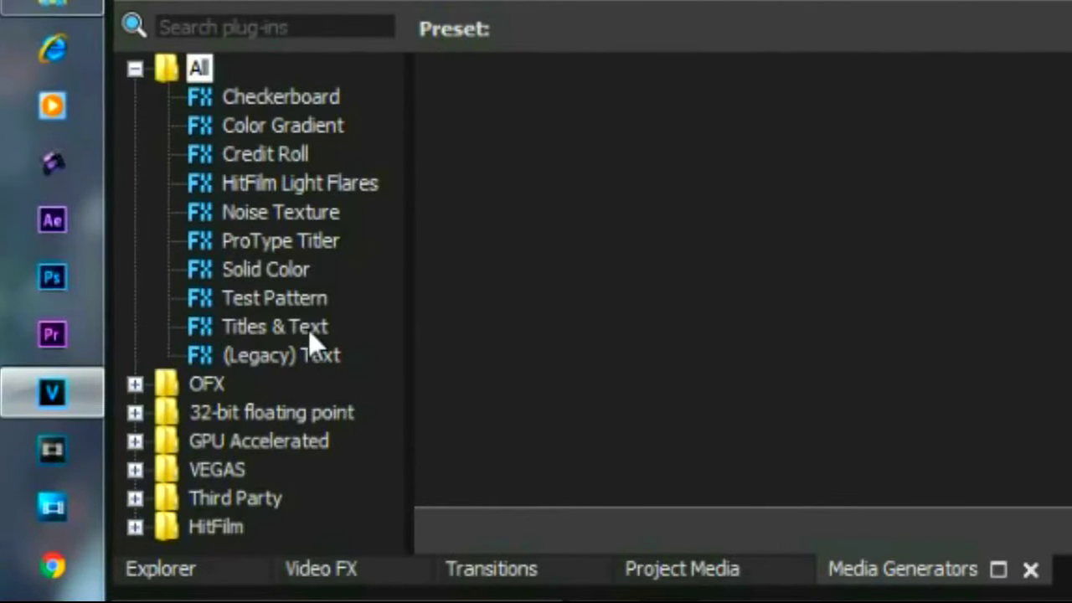
- Add a (Legacy) Text event with the Heavy Outline preset to the new video track
{"action": "left_click", "coordinate": [233, 276]}
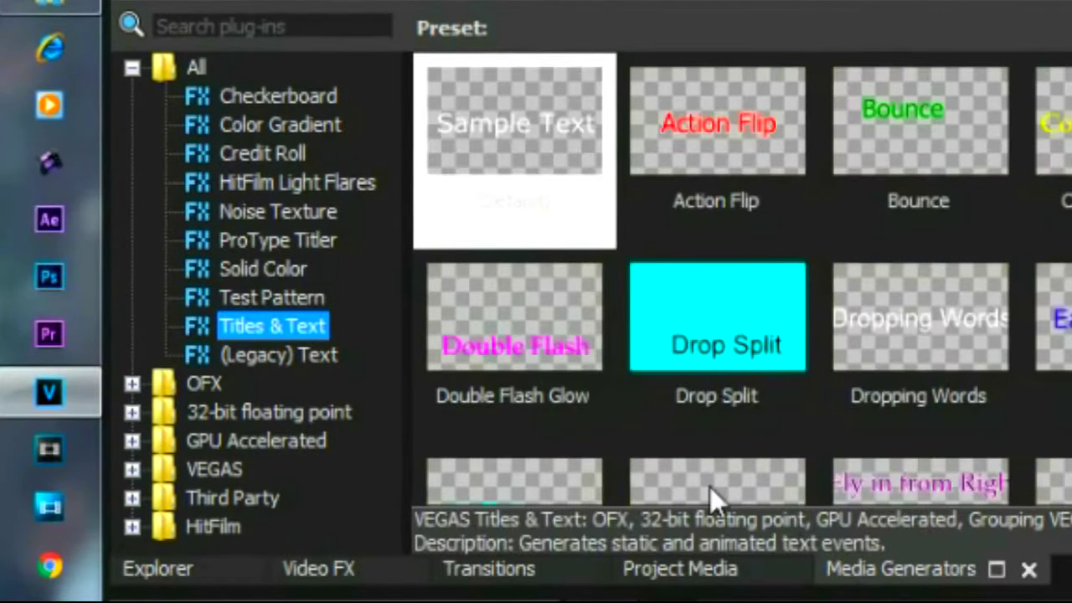
{"action": "left_click", "coordinate": [278, 358]}
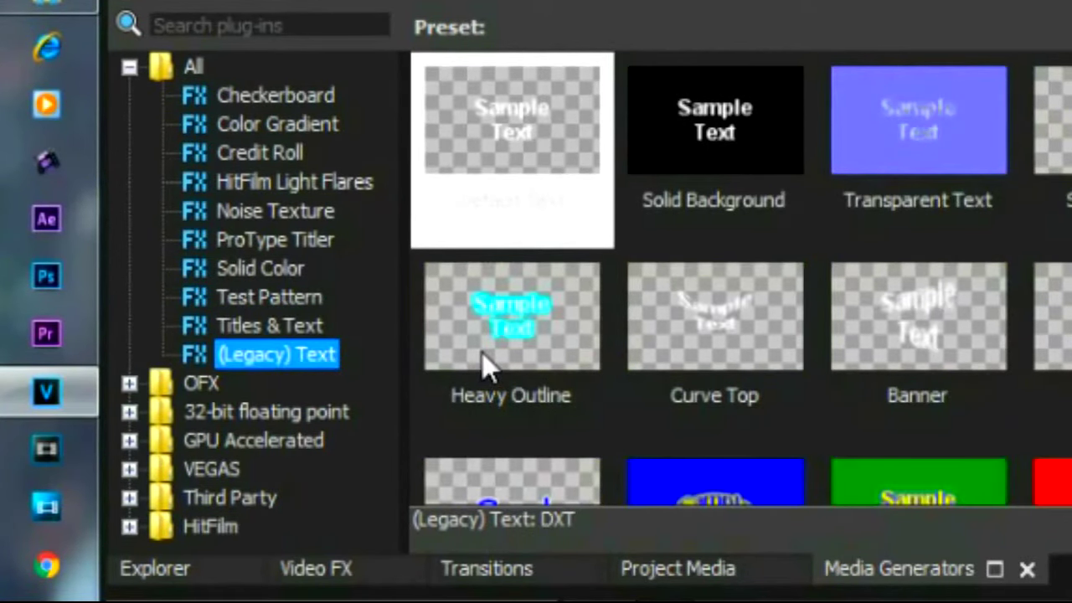
{"action": "left_click", "coordinate": [486, 360]}
{"action": "left_click_drag", "start_coordinate": [261, 218], "coordinate": [451, 398]}
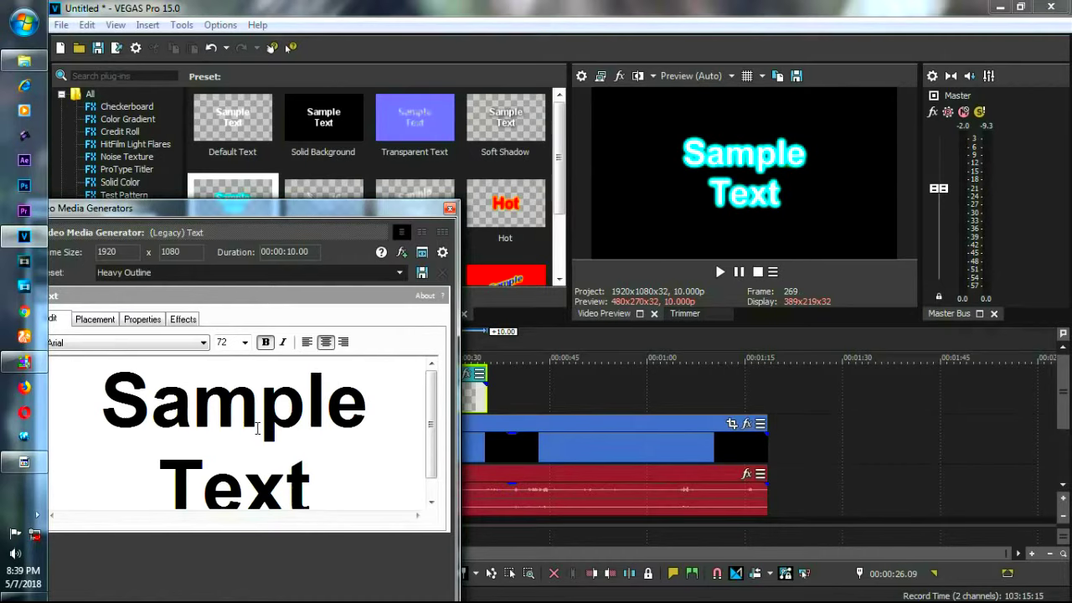
- Replace the sample text with "buat apa sih kunang kunang nya" on a single line
{"action": "key", "text": "ctrl+a"}
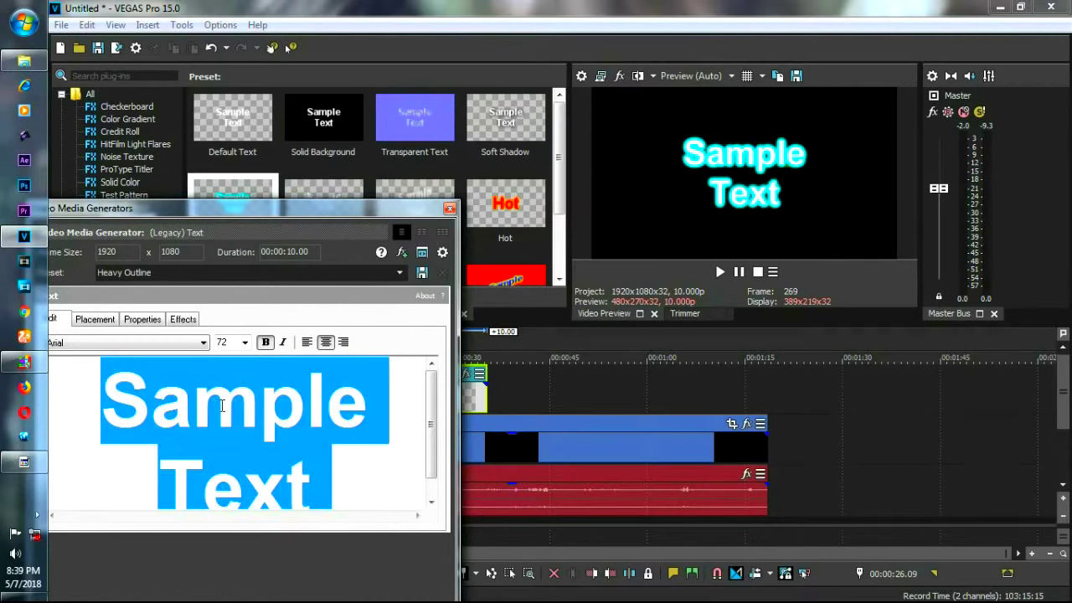
{"action": "type", "text": "buat "}
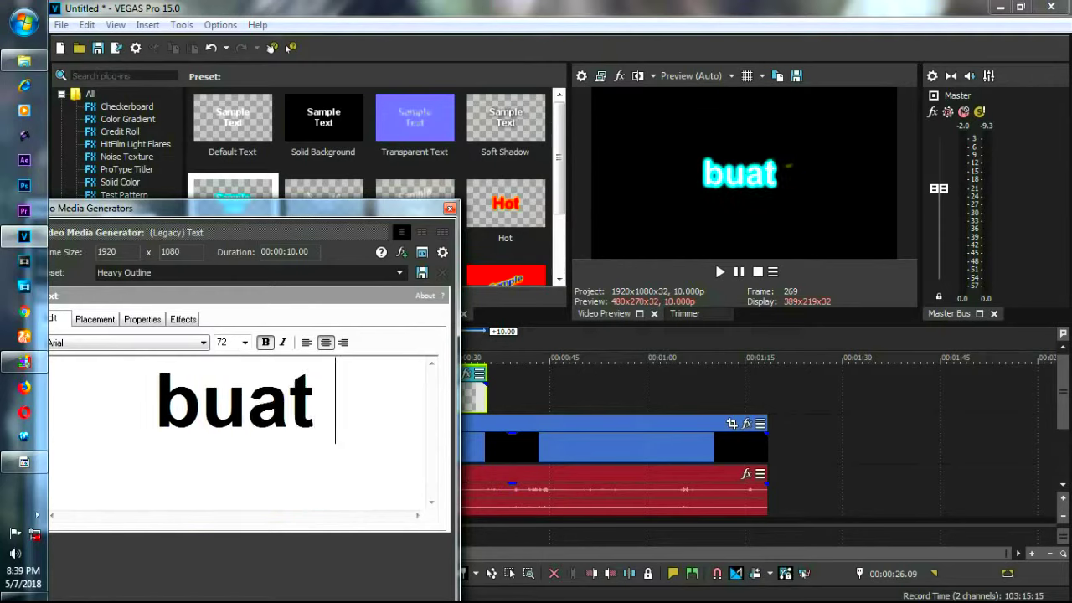
{"action": "type", "text": "apa sih"}
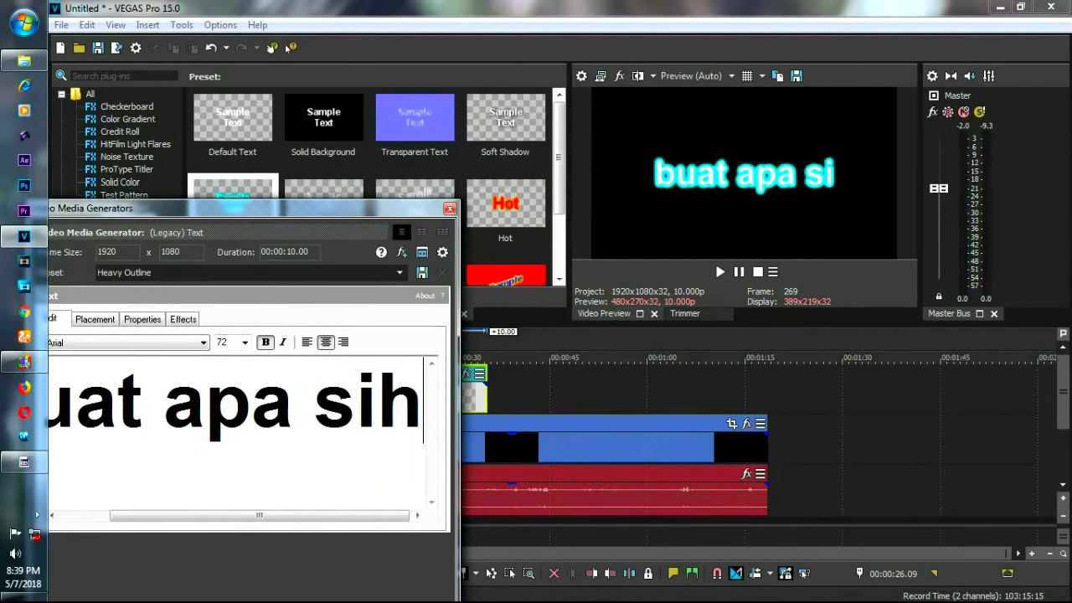
{"action": "key", "text": "Return"}
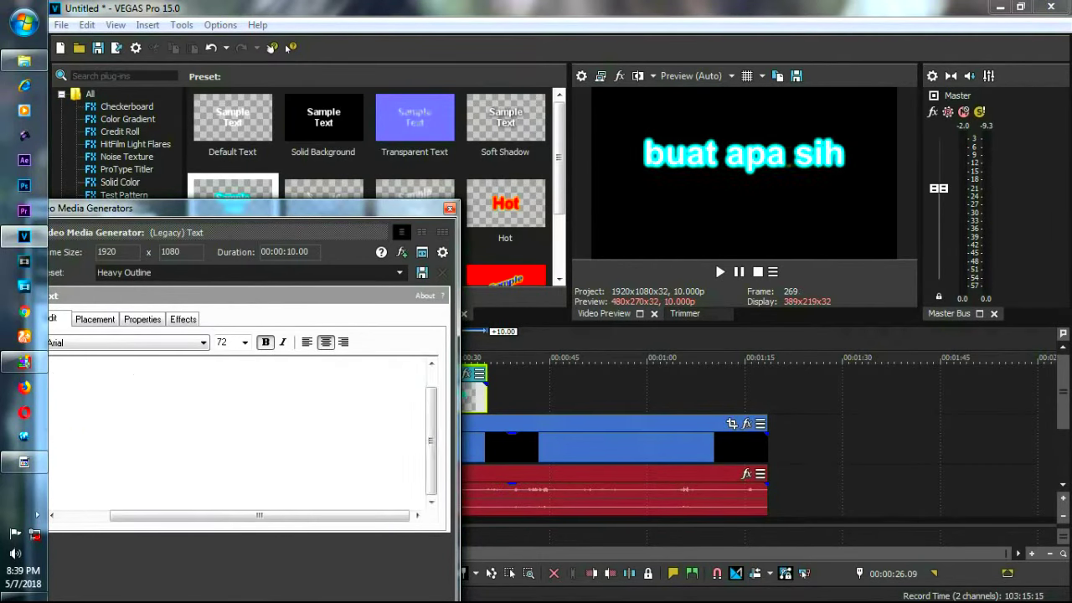
{"action": "key", "text": "BackSpace"}
{"action": "type", "text": "kunang"}
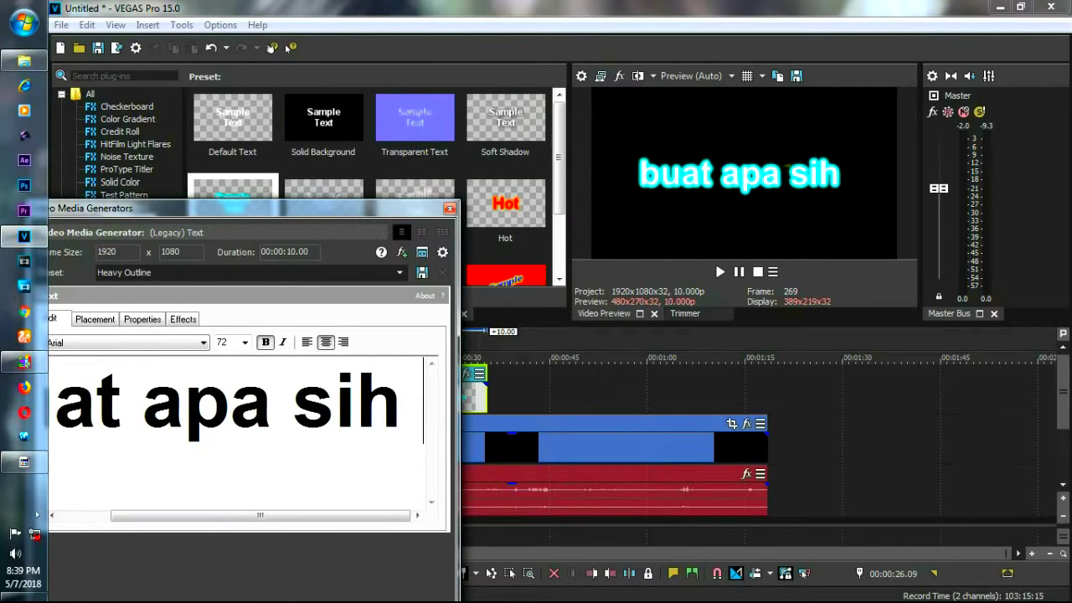
{"action": "type", "text": " k"}
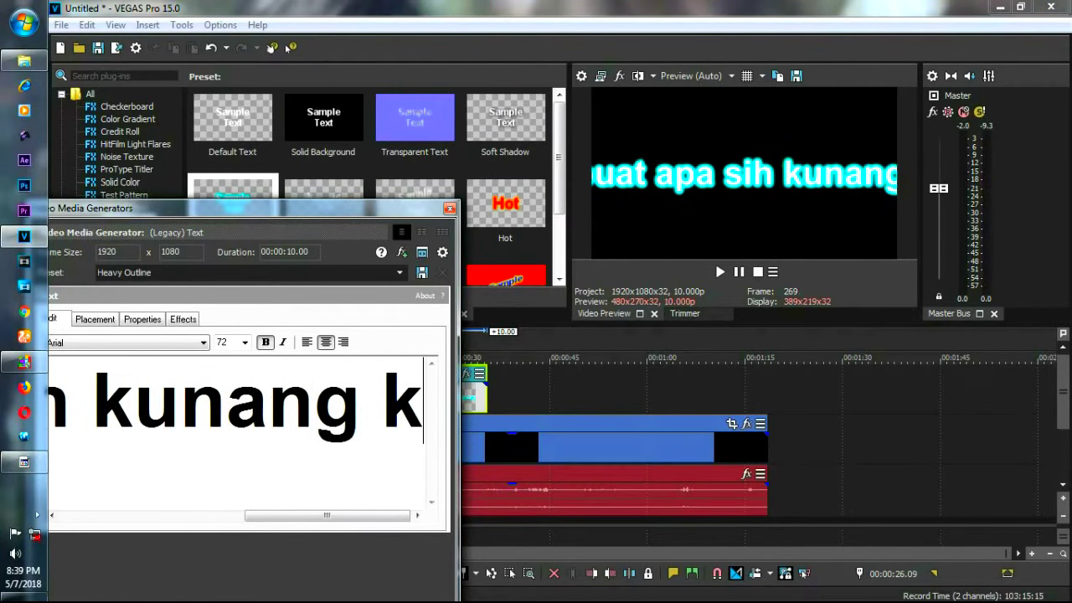
{"action": "type", "text": "unang nya"}
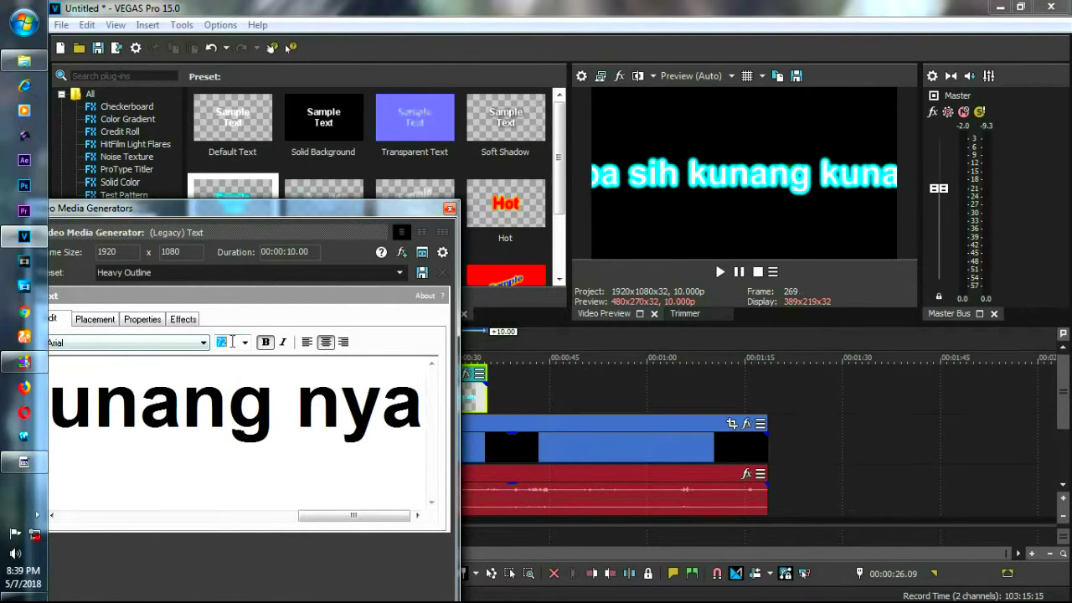
- Reduce the title text's font size to 24
{"action": "type", "text": "26"}
{"action": "key", "text": "Return"}
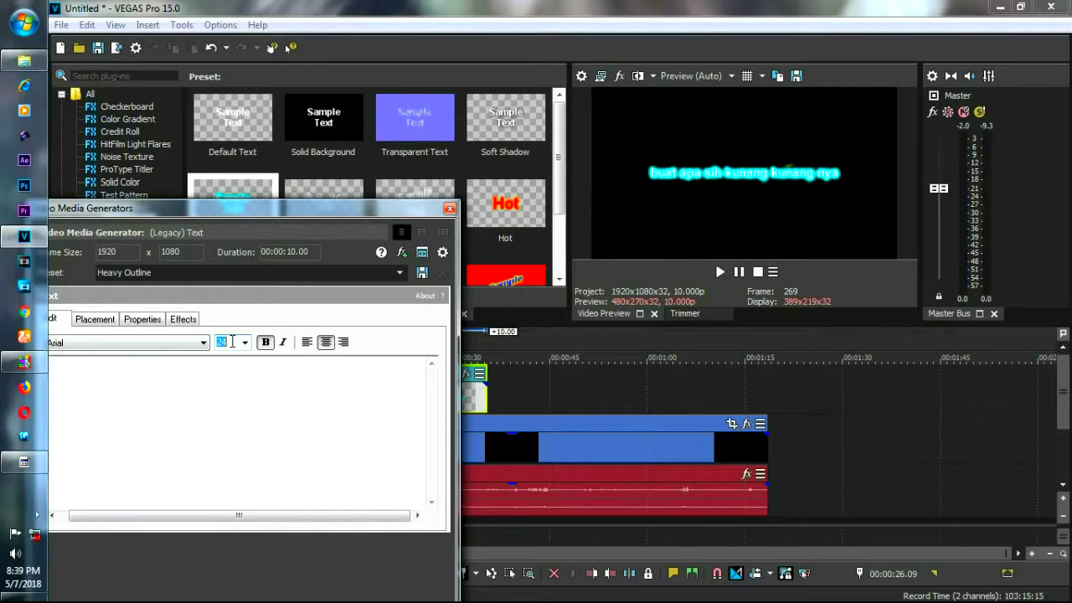
{"action": "scroll", "coordinate": [232, 341], "scroll_direction": "down", "scroll_amount": 1}
- Change the title text's outline color to white (R 255, G 255, B 255)
{"action": "left_click", "coordinate": [163, 322]}
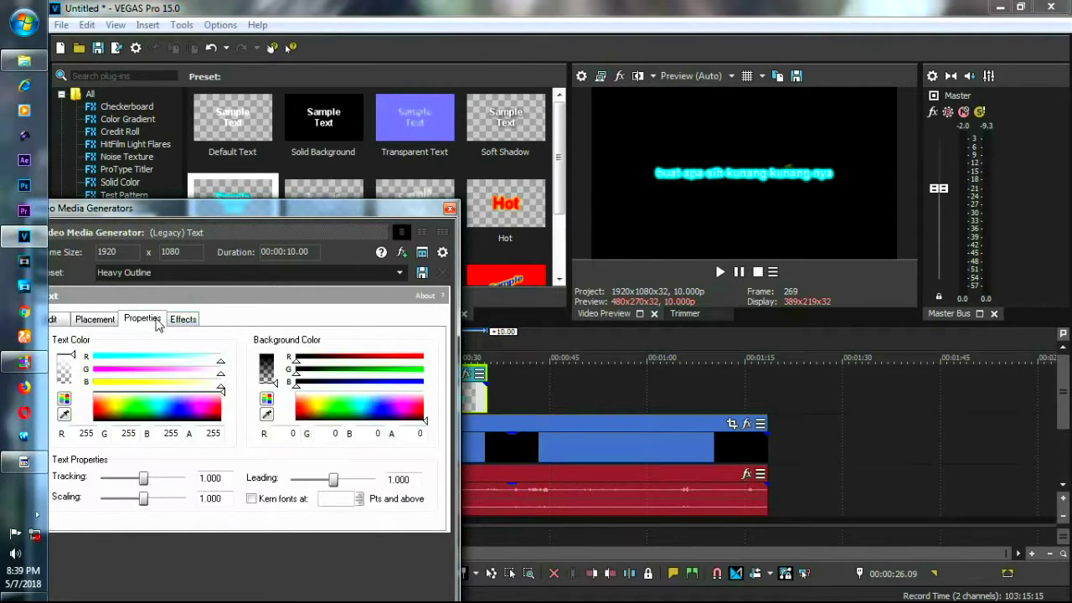
{"action": "left_click", "coordinate": [177, 320]}
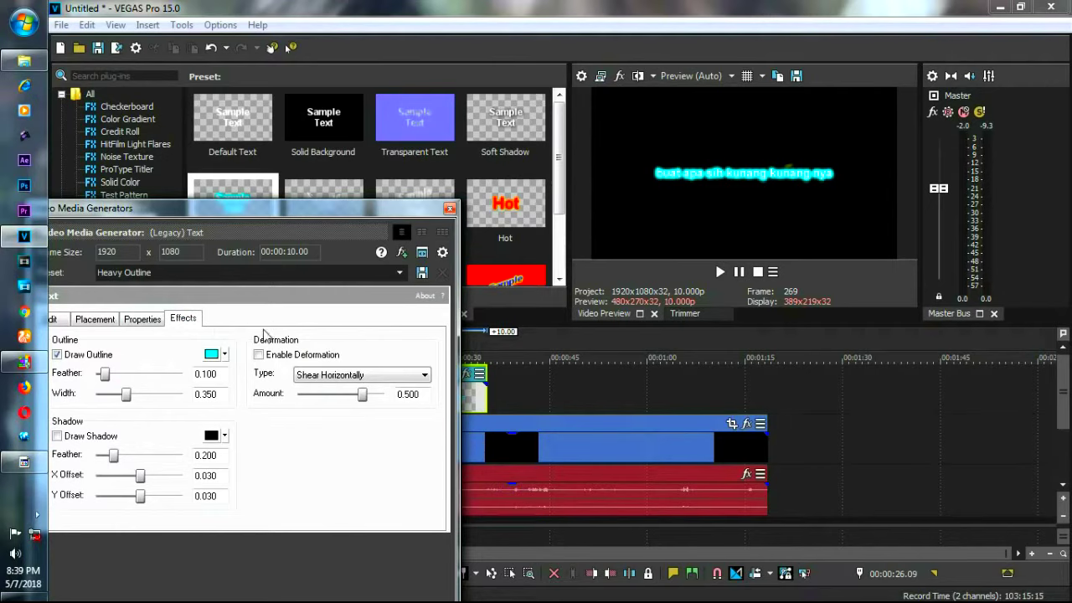
{"action": "left_click", "coordinate": [225, 355]}
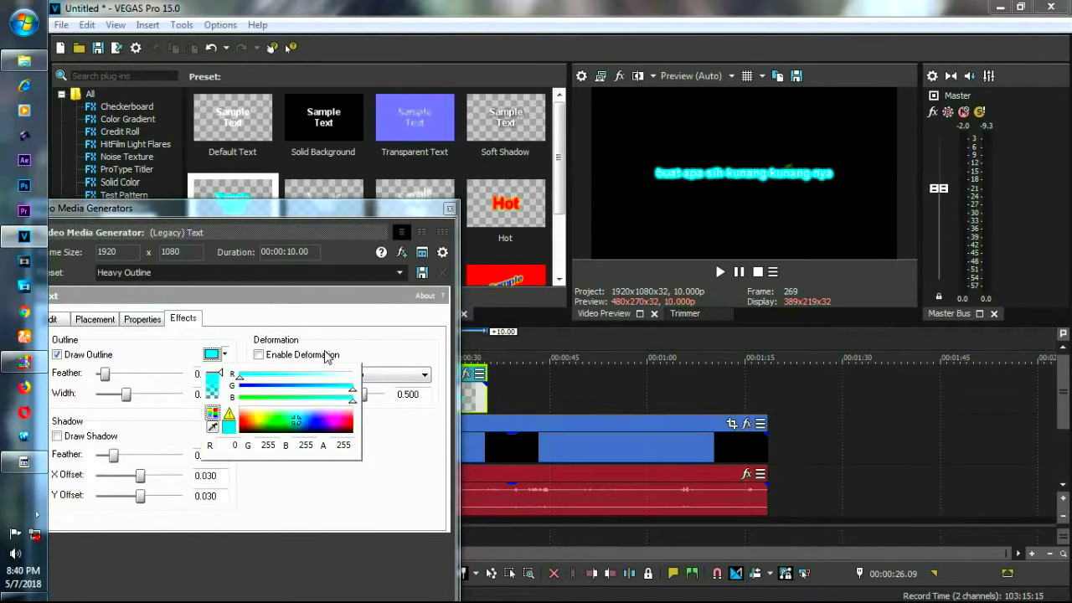
{"action": "left_click_drag", "start_coordinate": [241, 382], "coordinate": [357, 381]}
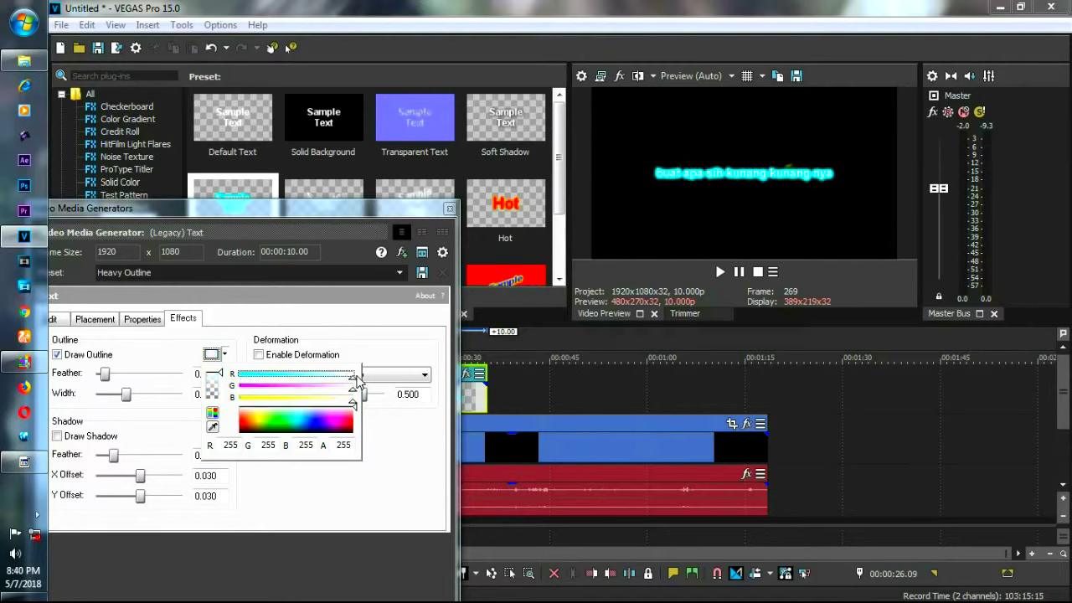
- Change the title text's fill color from white to yellow (about R 255, G 255, B 0)
{"action": "left_click", "coordinate": [144, 320]}
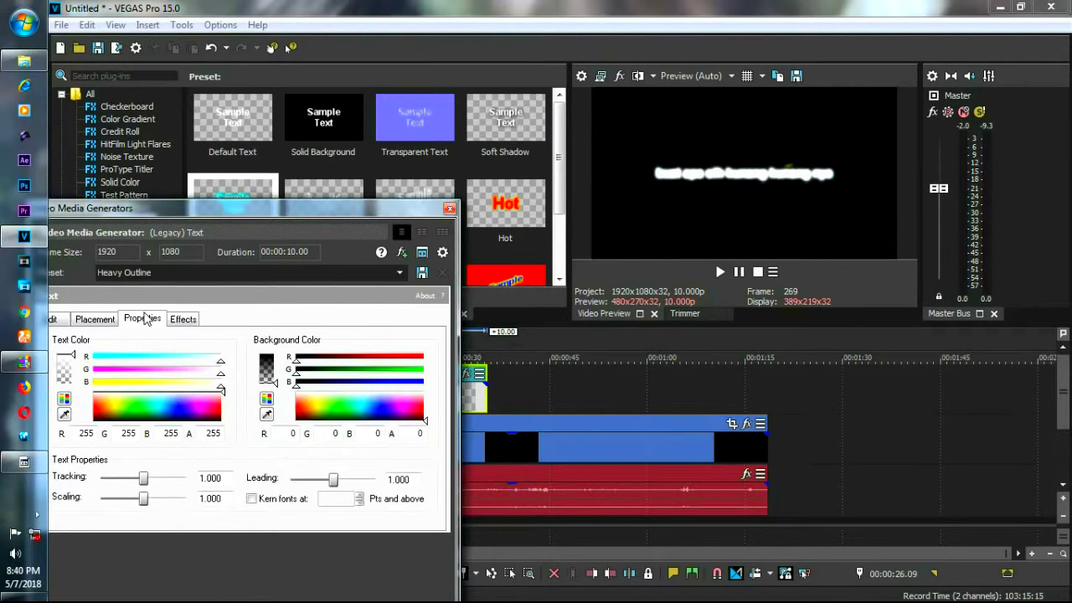
{"action": "left_click", "coordinate": [92, 322]}
{"action": "left_click_drag", "start_coordinate": [154, 209], "coordinate": [313, 207]}
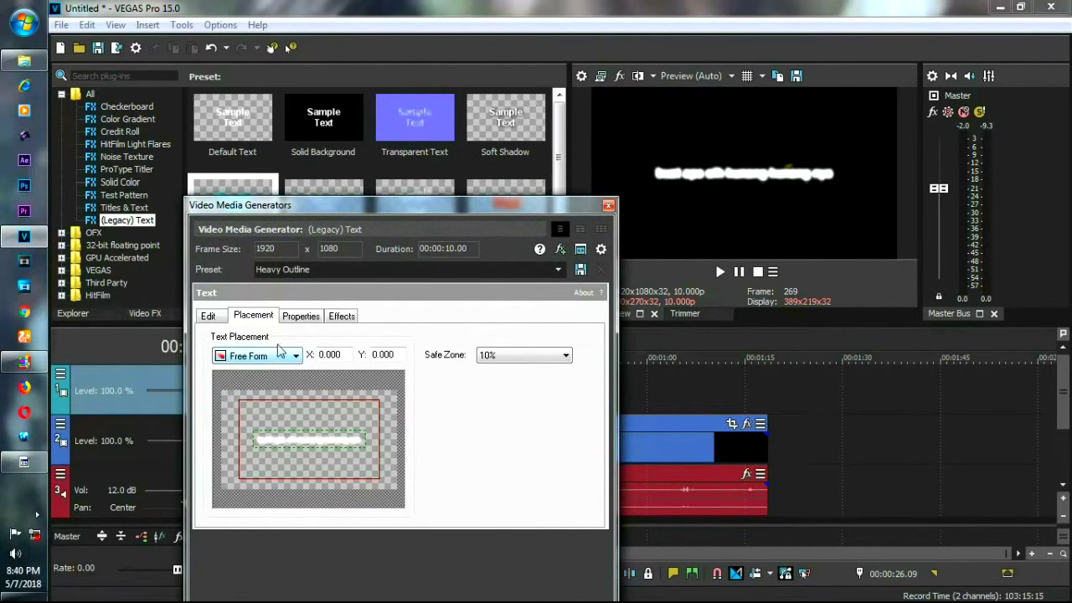
{"action": "left_click", "coordinate": [216, 315]}
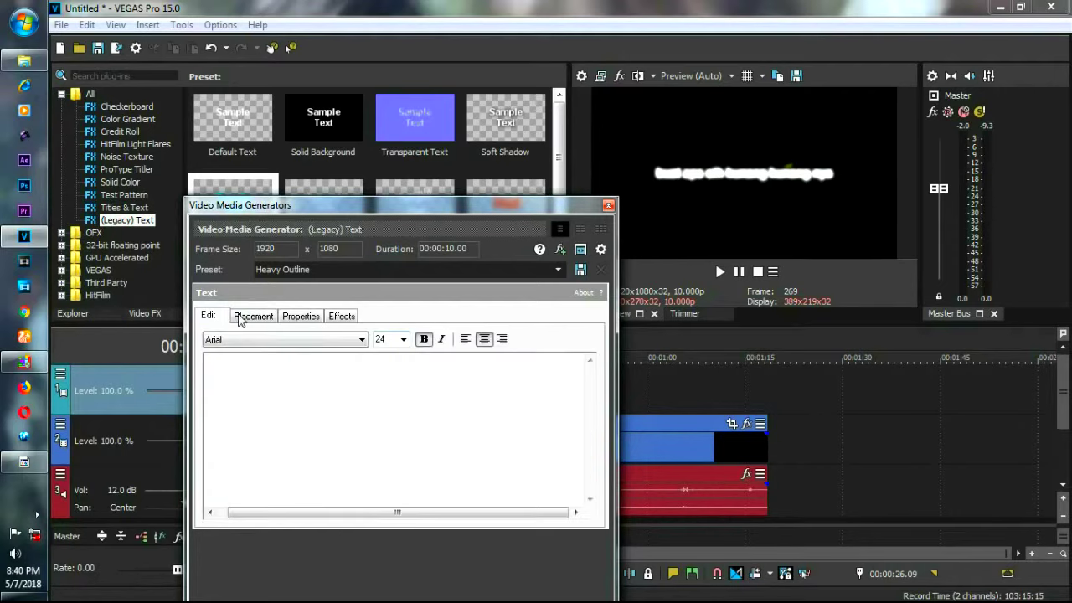
{"action": "left_click", "coordinate": [291, 317]}
{"action": "left_click", "coordinate": [262, 316]}
{"action": "left_click", "coordinate": [318, 325]}
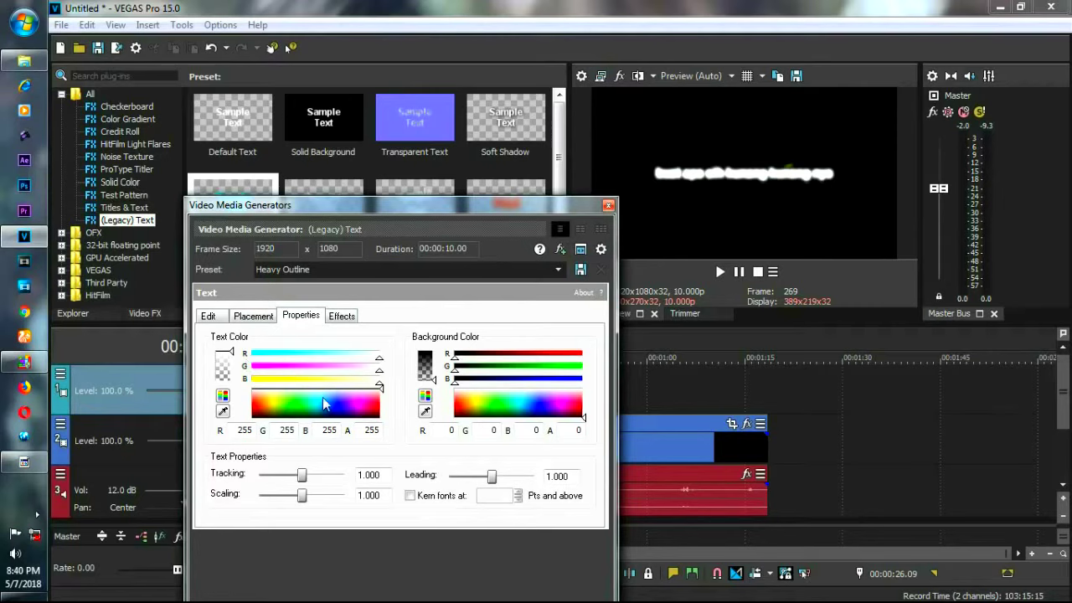
{"action": "left_click_drag", "start_coordinate": [325, 404], "coordinate": [275, 407]}
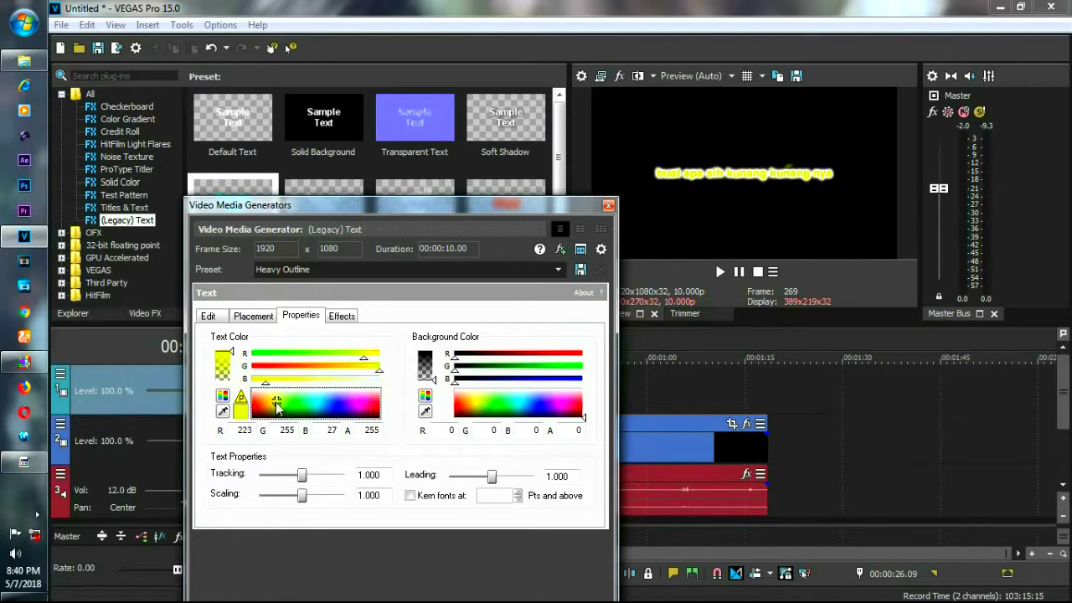
- Change the title text's outline color to dark blue
{"action": "left_click", "coordinate": [341, 316]}
{"action": "left_click", "coordinate": [383, 352]}
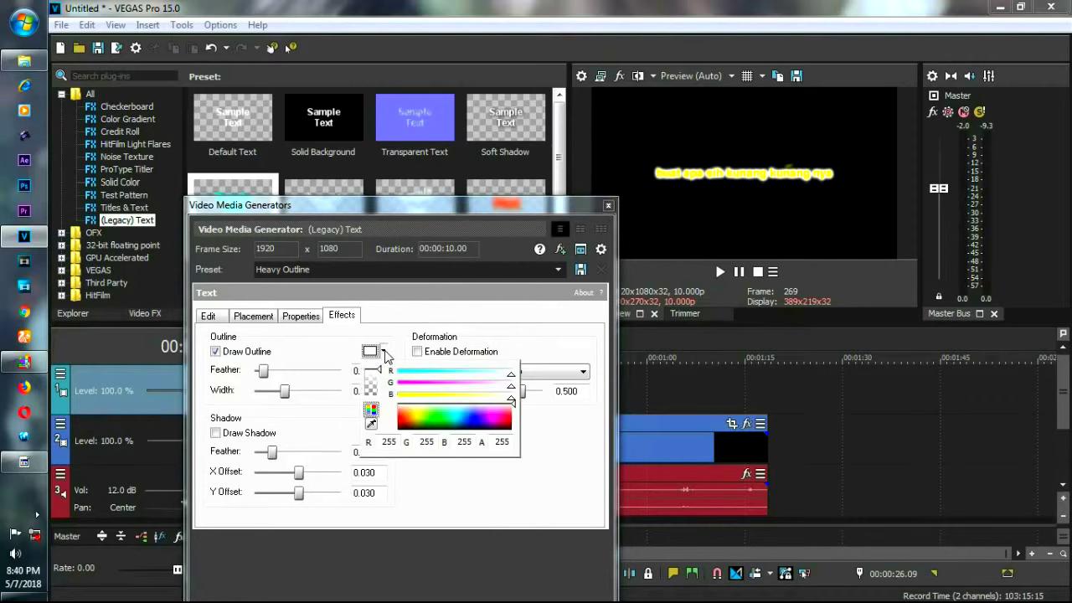
{"action": "left_click", "coordinate": [491, 426]}
{"action": "left_click_drag", "start_coordinate": [484, 427], "coordinate": [470, 441]}
{"action": "left_click", "coordinate": [474, 426]}
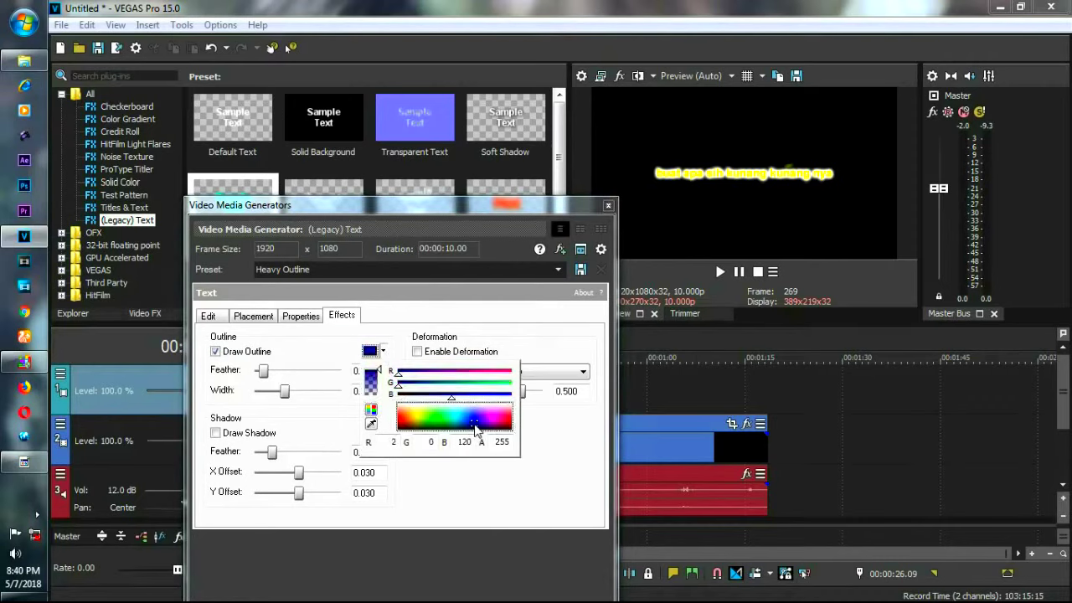
{"action": "left_click", "coordinate": [314, 336]}
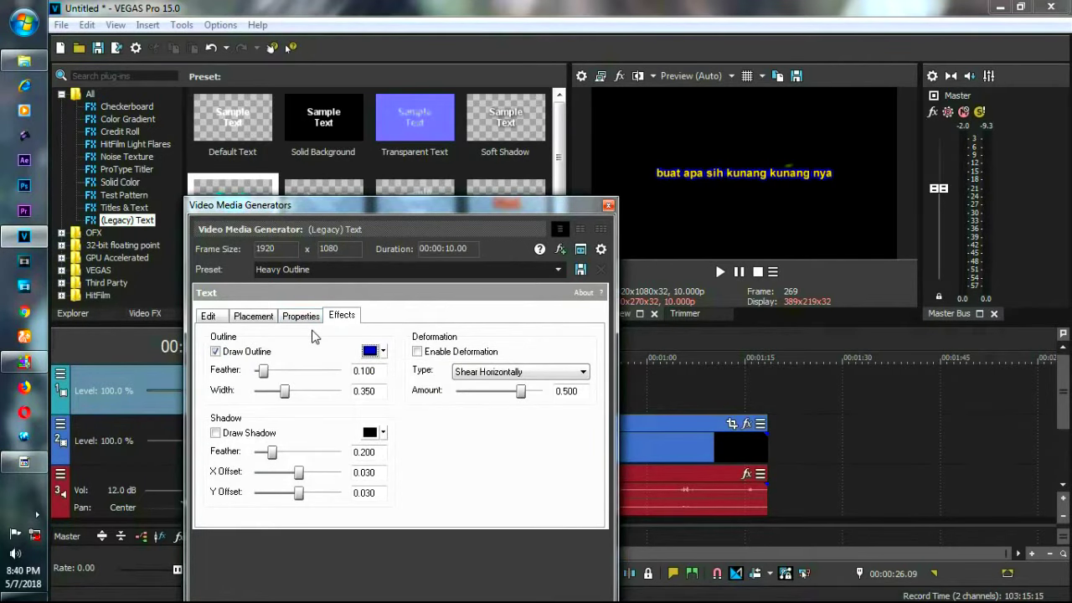
- Place the title text near the lower edge of the frame at X 0.035, Y 0.718 and close the generator
{"action": "left_click", "coordinate": [252, 316]}
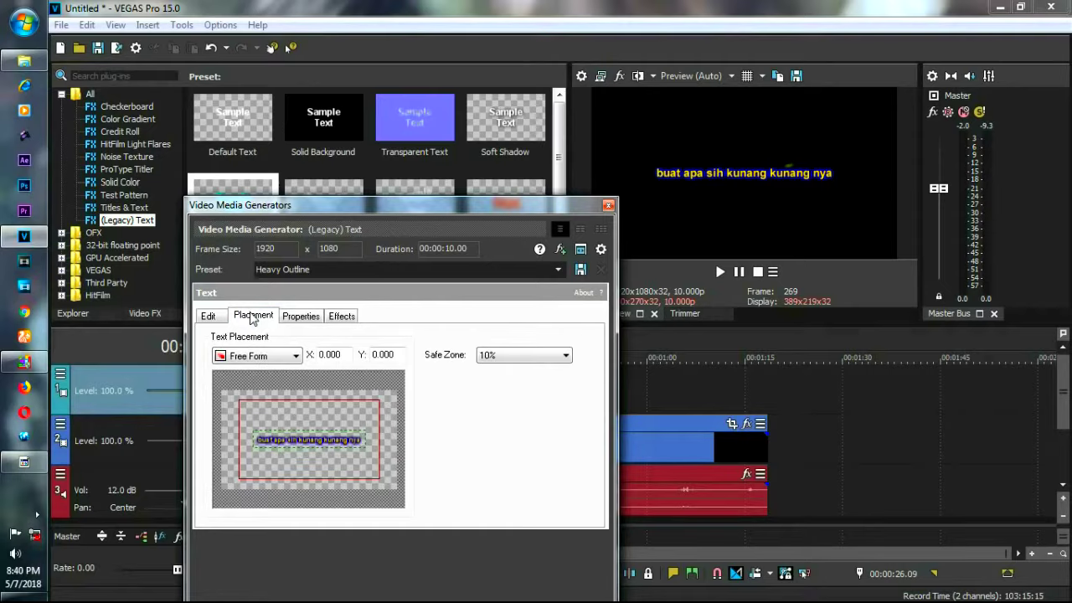
{"action": "left_click", "coordinate": [223, 320]}
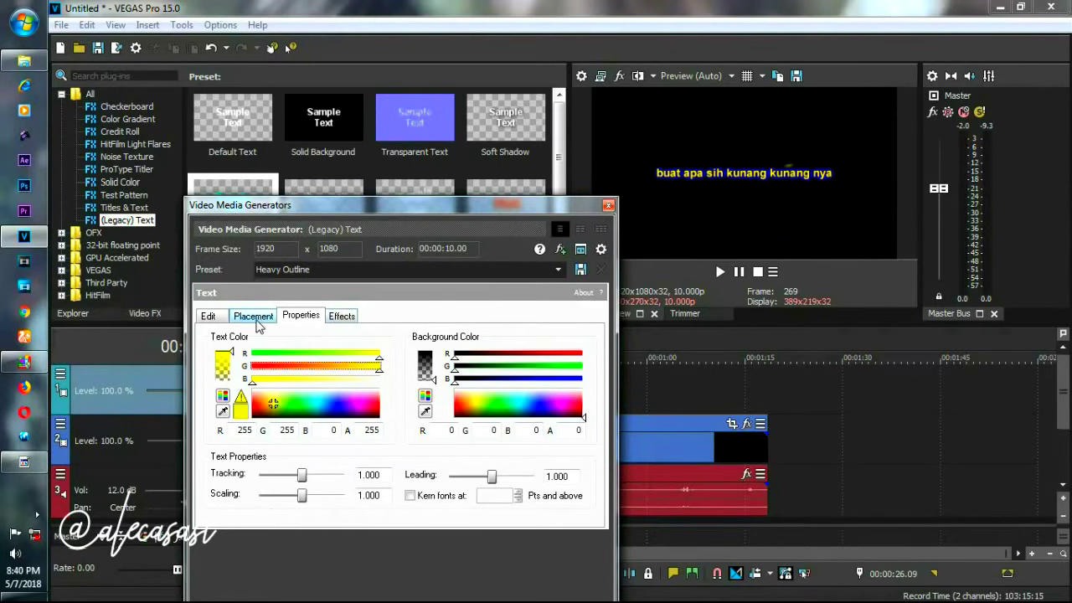
{"action": "left_click", "coordinate": [254, 317]}
{"action": "left_click_drag", "start_coordinate": [319, 443], "coordinate": [322, 479]}
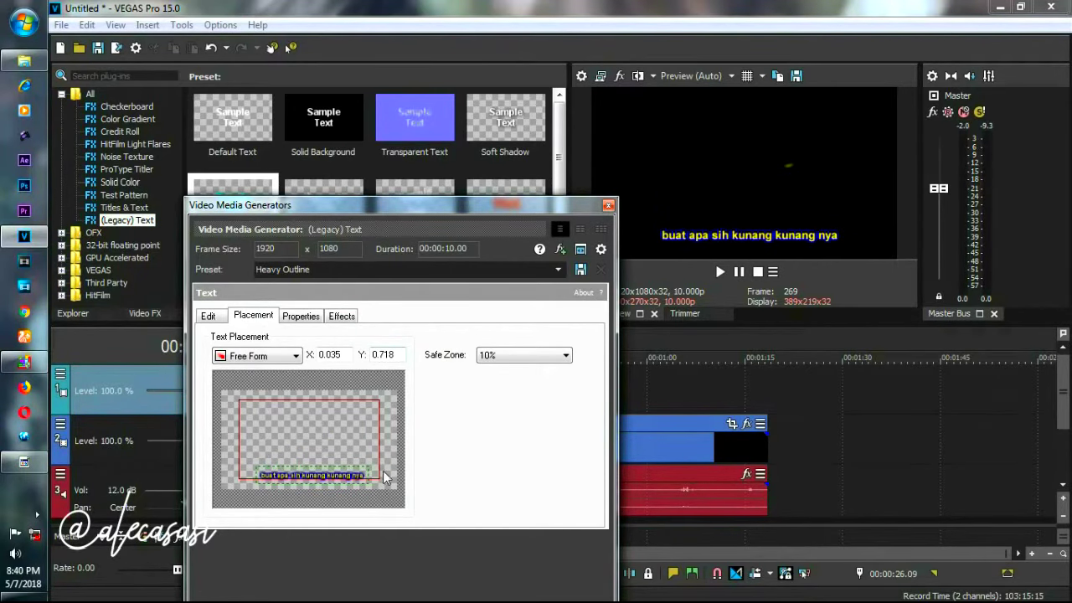
{"action": "left_click", "coordinate": [608, 205]}
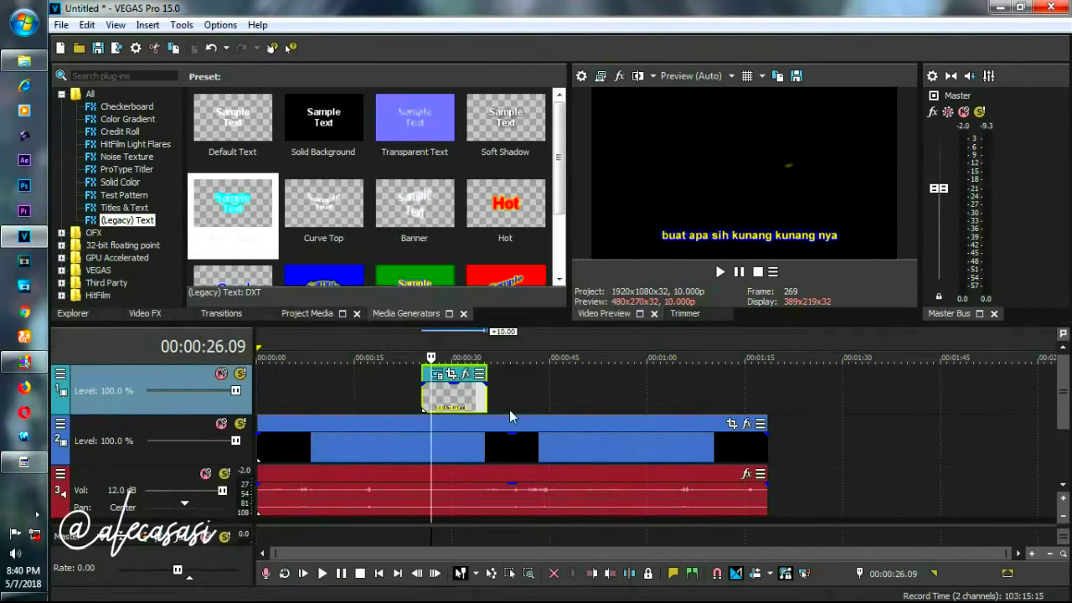
- Play from just before the caption, split its event at 00:00:28.03, and remove the part before the split
{"action": "left_click", "coordinate": [415, 403]}
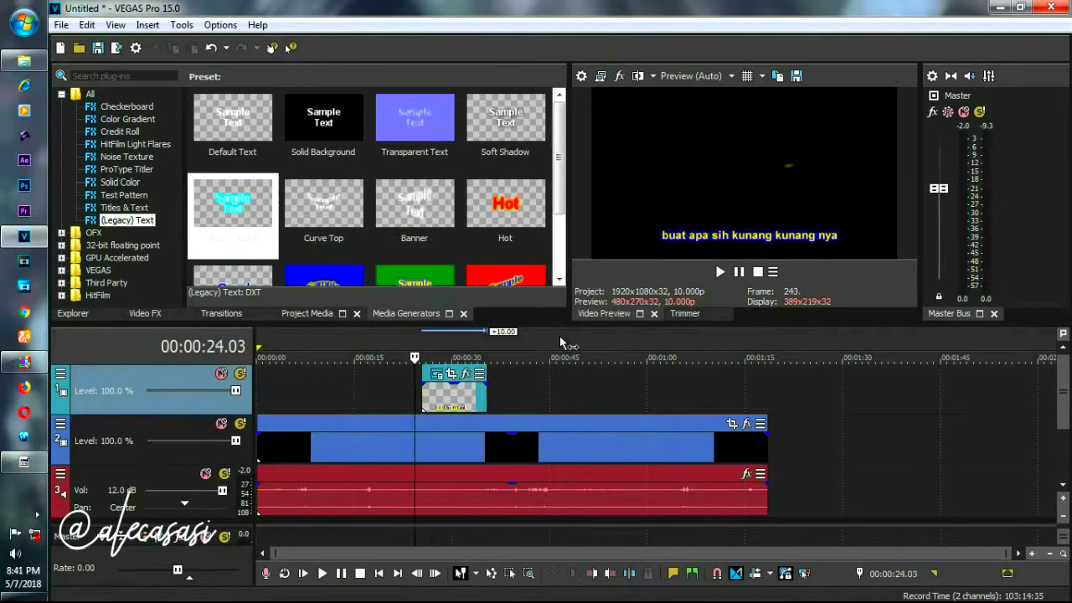
{"action": "left_click", "coordinate": [719, 273]}
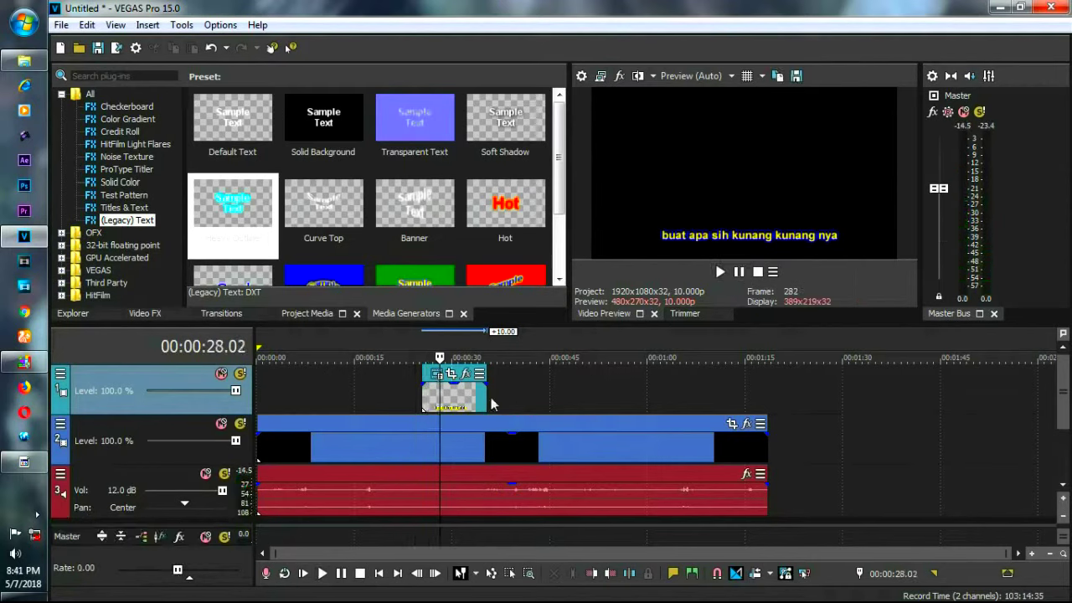
{"action": "left_click", "coordinate": [440, 388]}
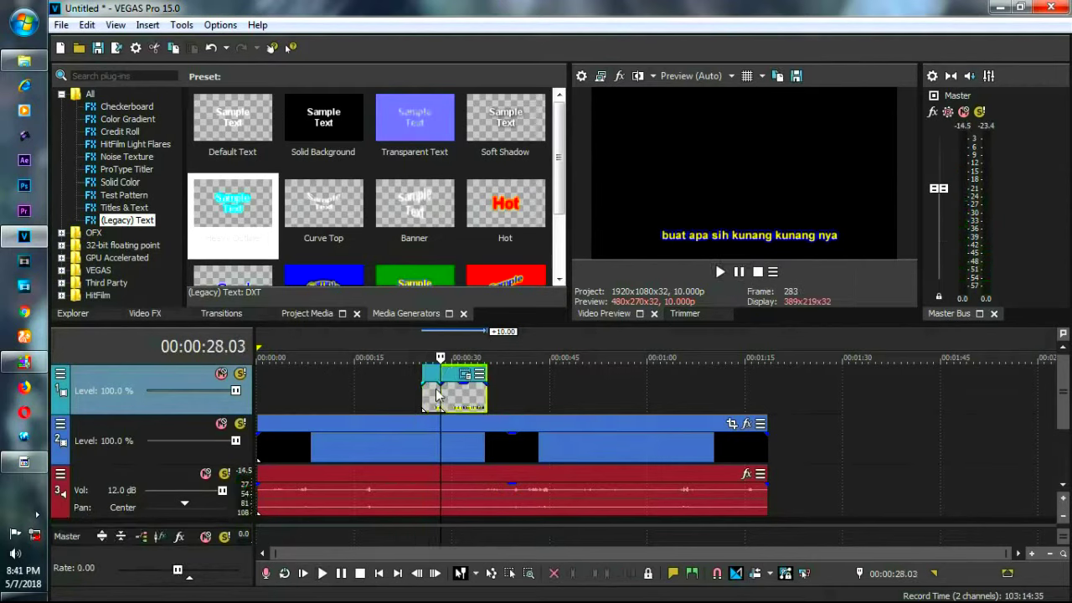
{"action": "left_click", "coordinate": [435, 396]}
{"action": "left_click_drag", "start_coordinate": [435, 389], "coordinate": [441, 390]}
{"action": "scroll", "coordinate": [442, 389], "scroll_direction": "up", "scroll_amount": 5}
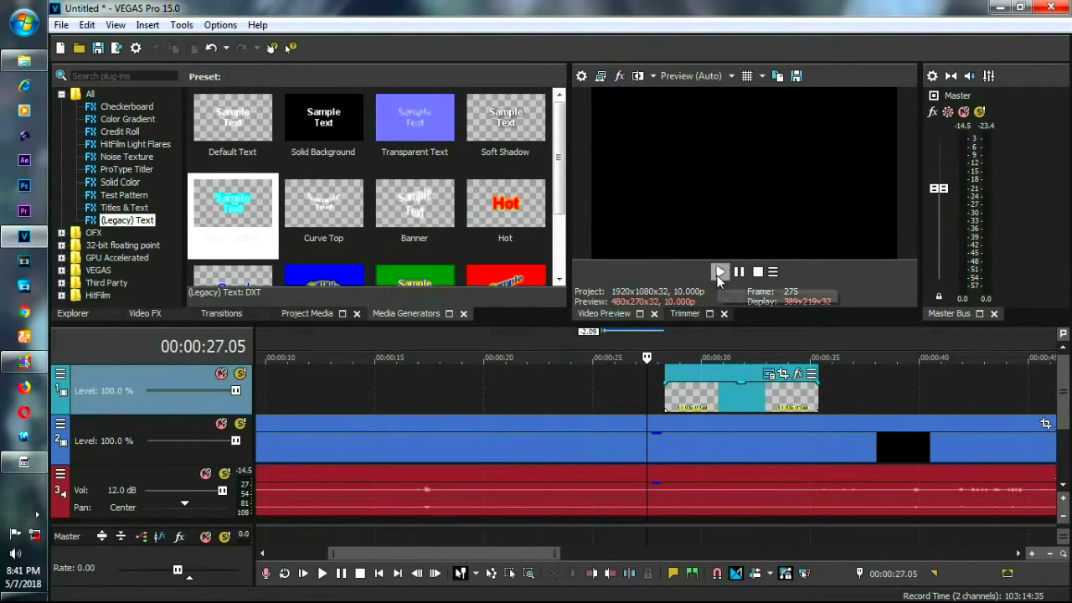
- Shift the caption event about one second earlier to match the speech, playing back to the point where the phrase ends
{"action": "left_click", "coordinate": [719, 272]}
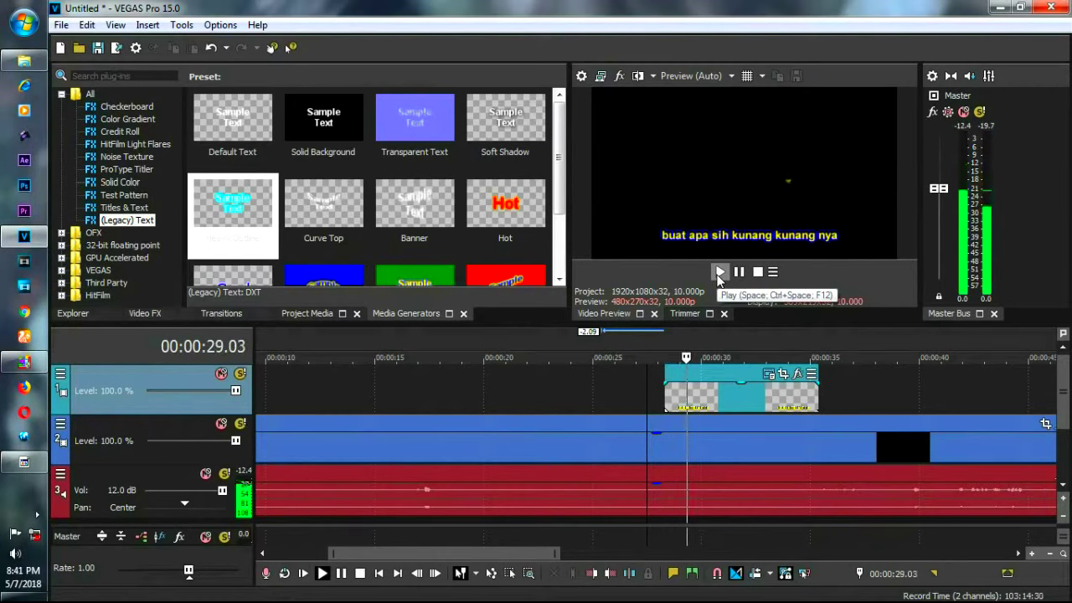
{"action": "left_click_drag", "start_coordinate": [724, 386], "coordinate": [680, 374]}
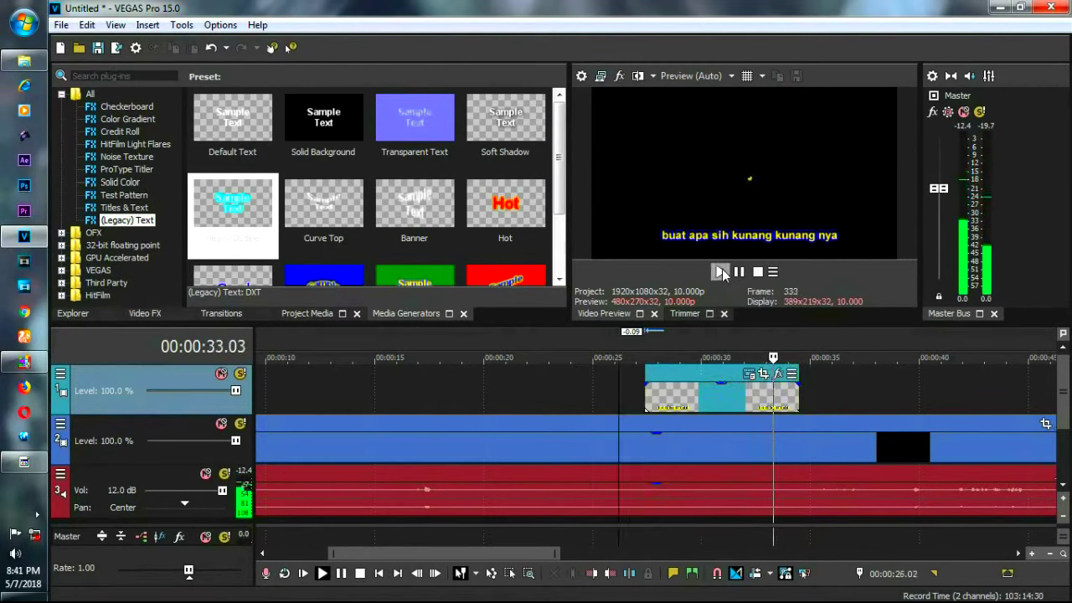
{"action": "left_click", "coordinate": [722, 275]}
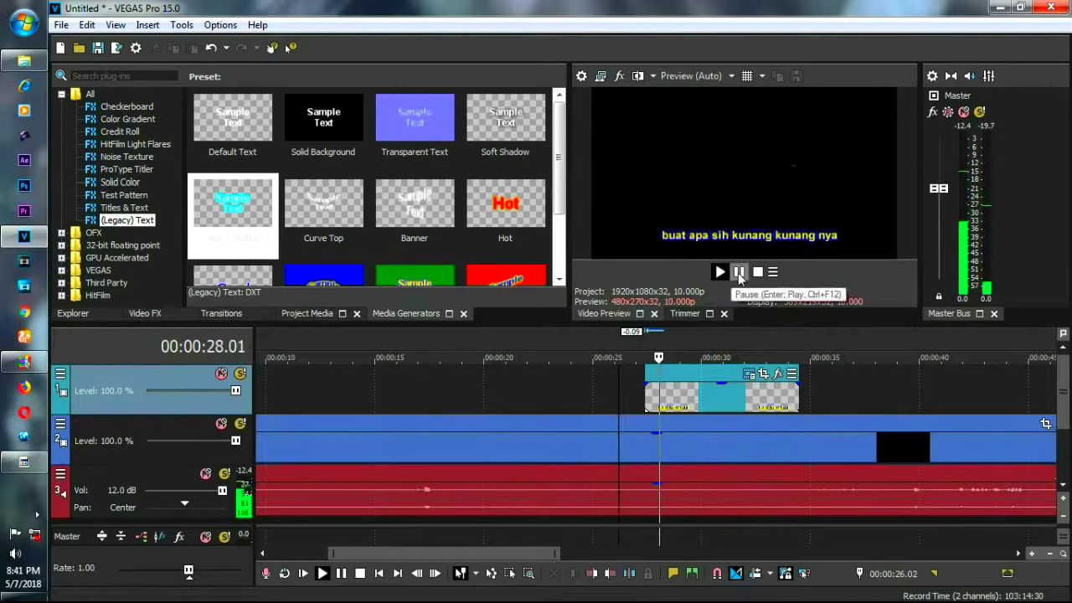
{"action": "left_click", "coordinate": [742, 276]}
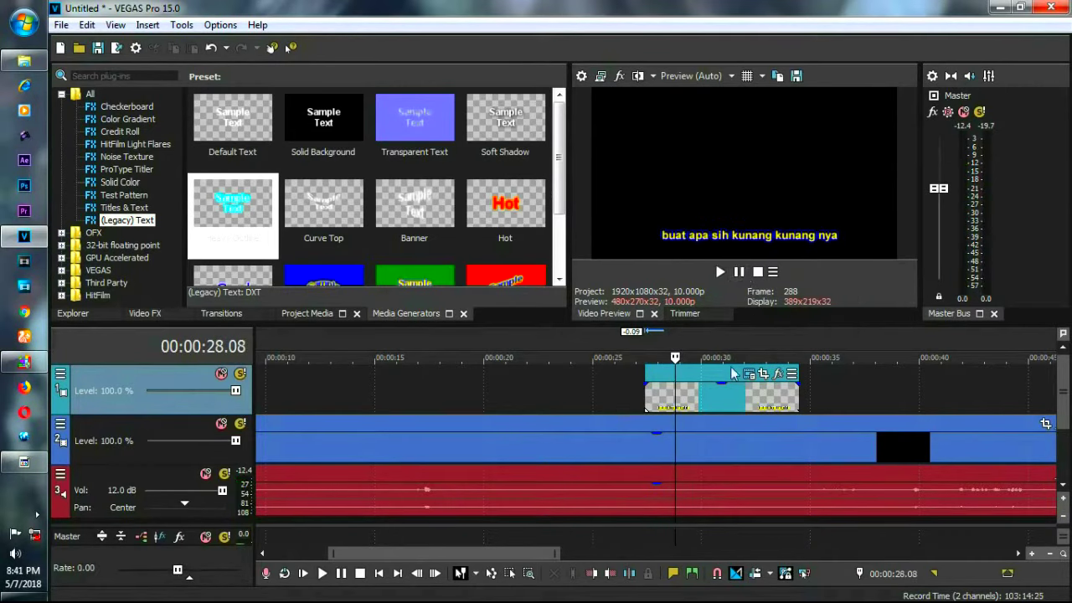
- Split the caption event at 00:00:28.08 and delete the part after the split
{"action": "left_click", "coordinate": [682, 390]}
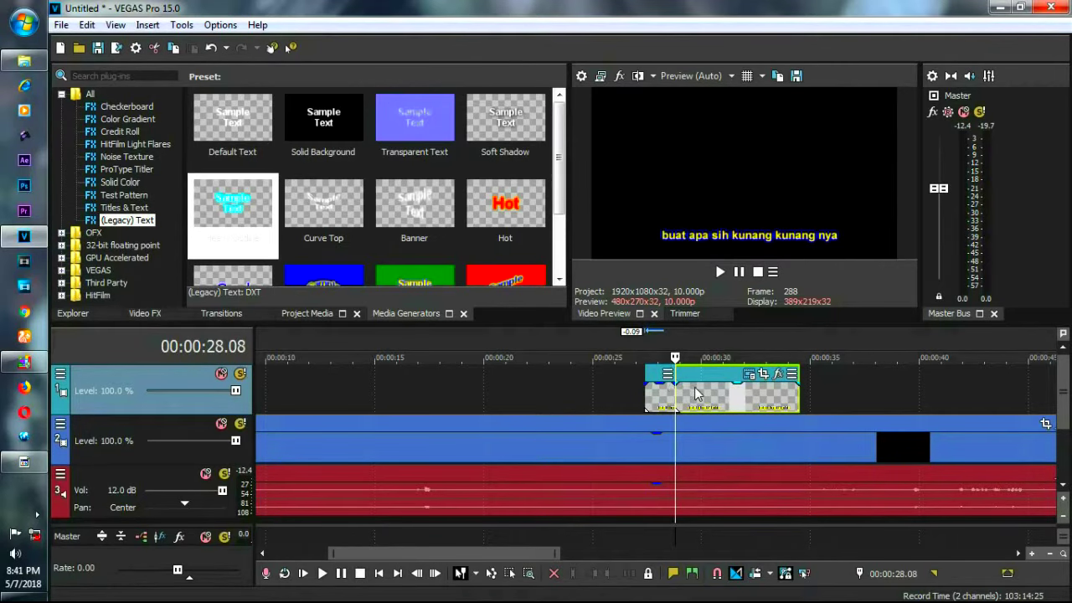
{"action": "left_click", "coordinate": [695, 394]}
{"action": "key", "text": "Delete"}
- Append "..??" to the end of the caption text and close the generator
{"action": "left_click", "coordinate": [667, 374]}
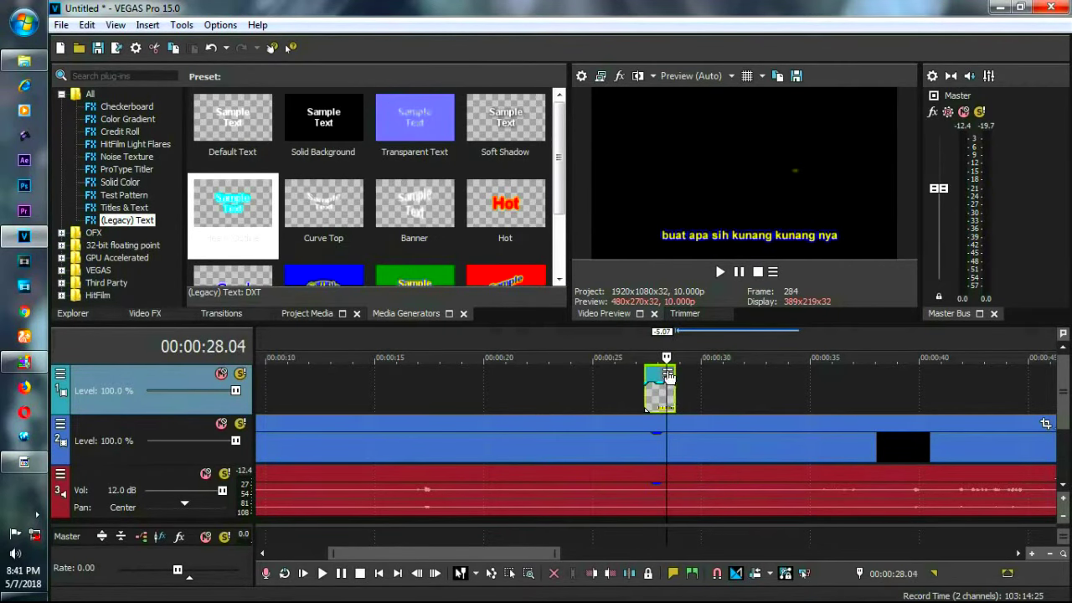
{"action": "scroll", "coordinate": [652, 383], "scroll_direction": "up", "scroll_amount": 6}
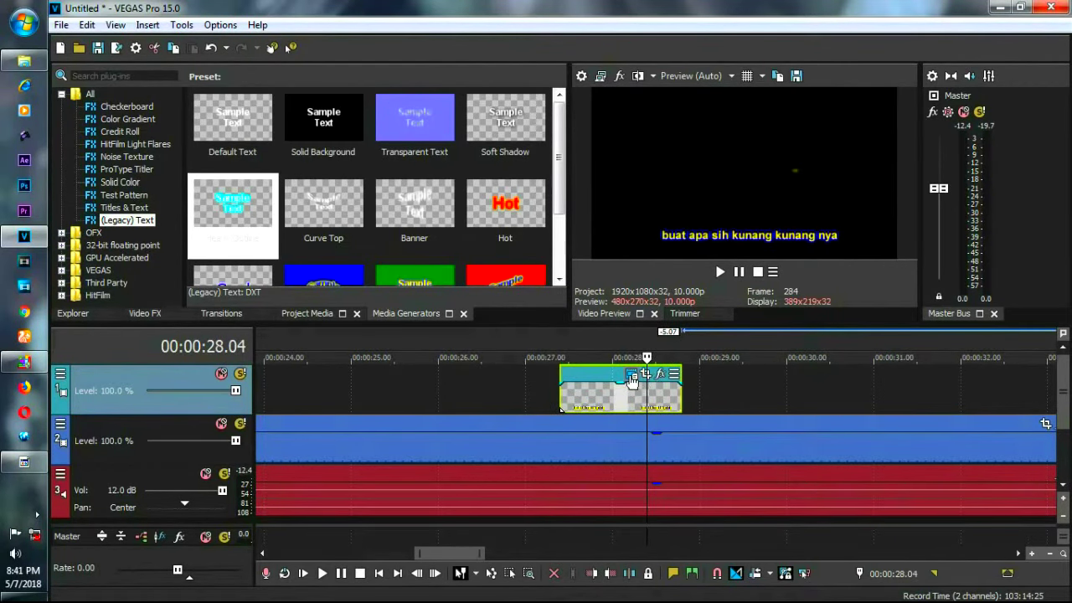
{"action": "left_click", "coordinate": [631, 375]}
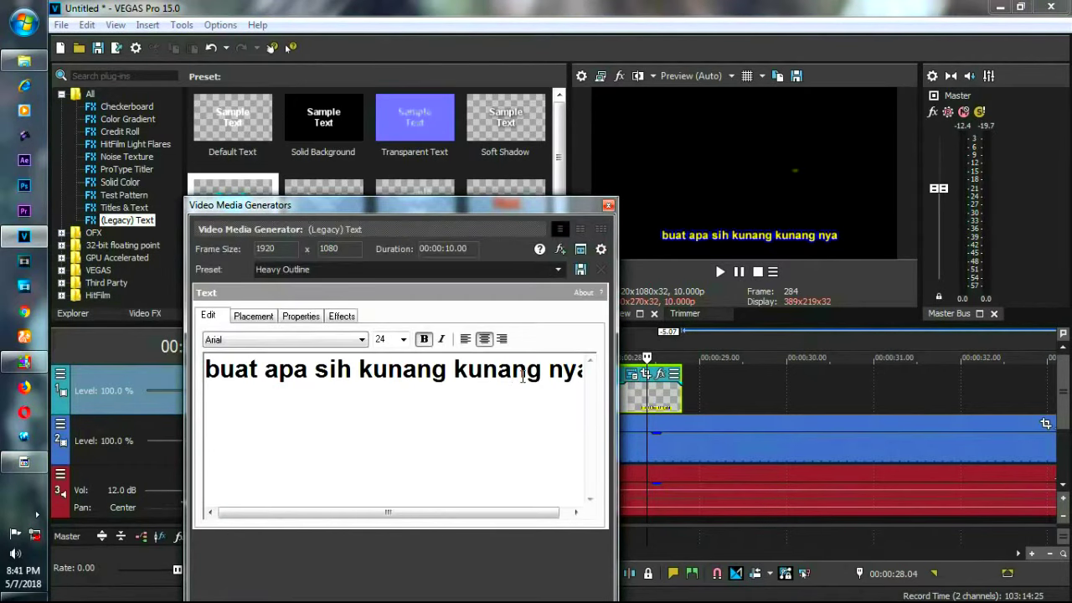
{"action": "key", "text": "End"}
{"action": "type", "text": "..??"}
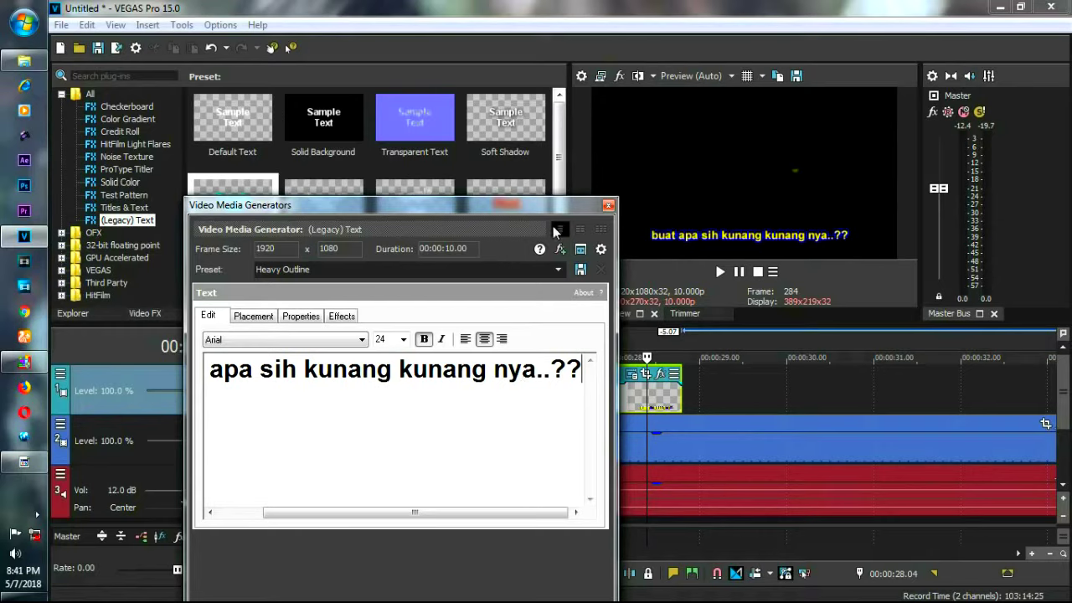
{"action": "left_click", "coordinate": [609, 205]}
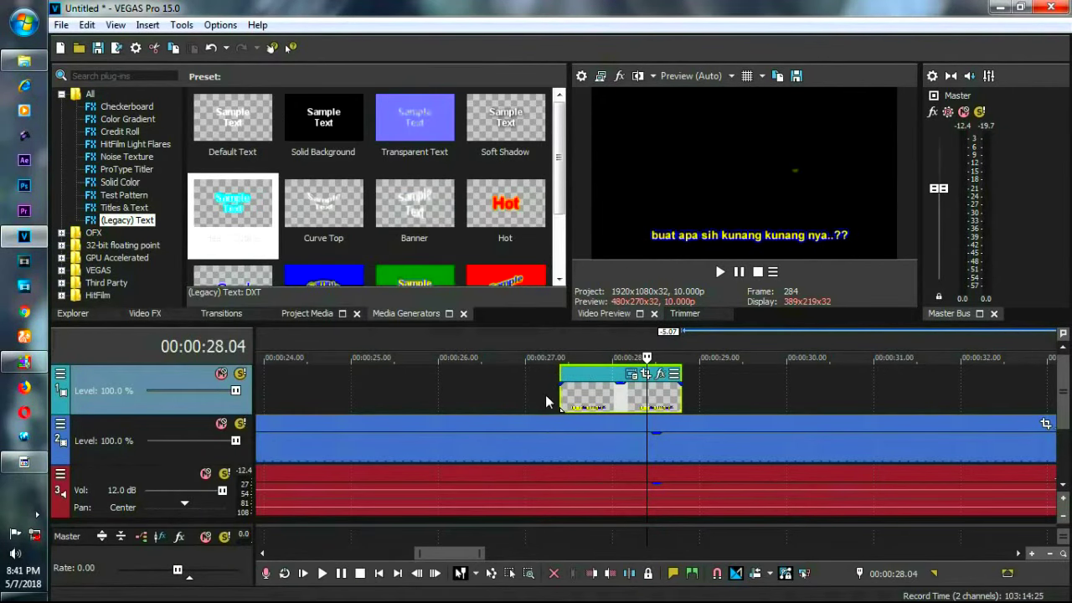
- Duplicate the caption event as a new copy of the source media and place it shortly after the original
{"action": "left_click", "coordinate": [543, 398]}
{"action": "left_click", "coordinate": [719, 273]}
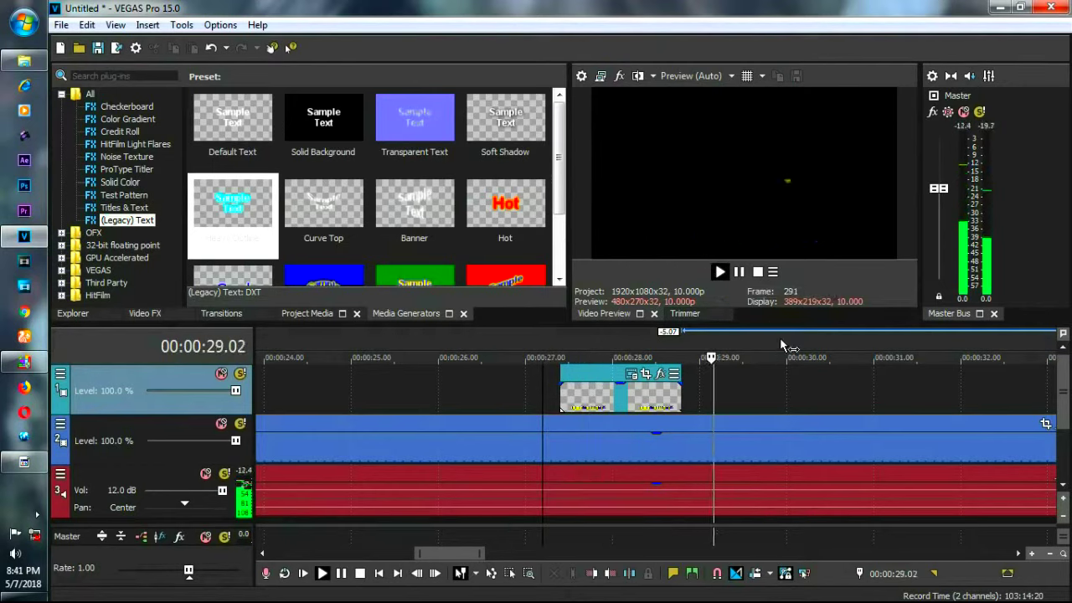
{"action": "left_click", "coordinate": [665, 399]}
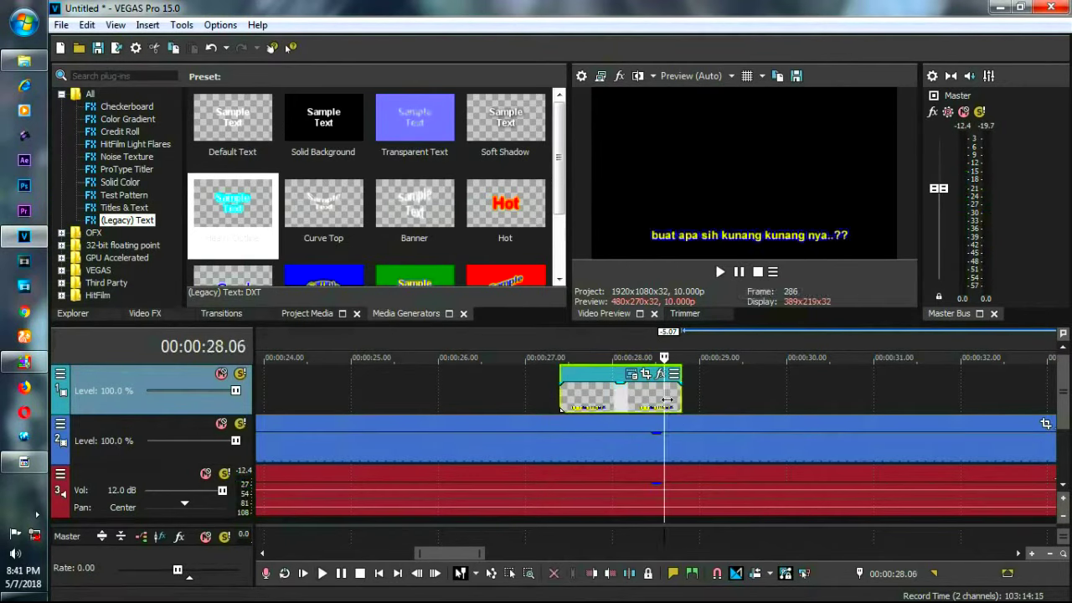
{"action": "key", "text": "ctrl+c"}
{"action": "left_click", "coordinate": [759, 397]}
{"action": "key", "text": "ctrl+v"}
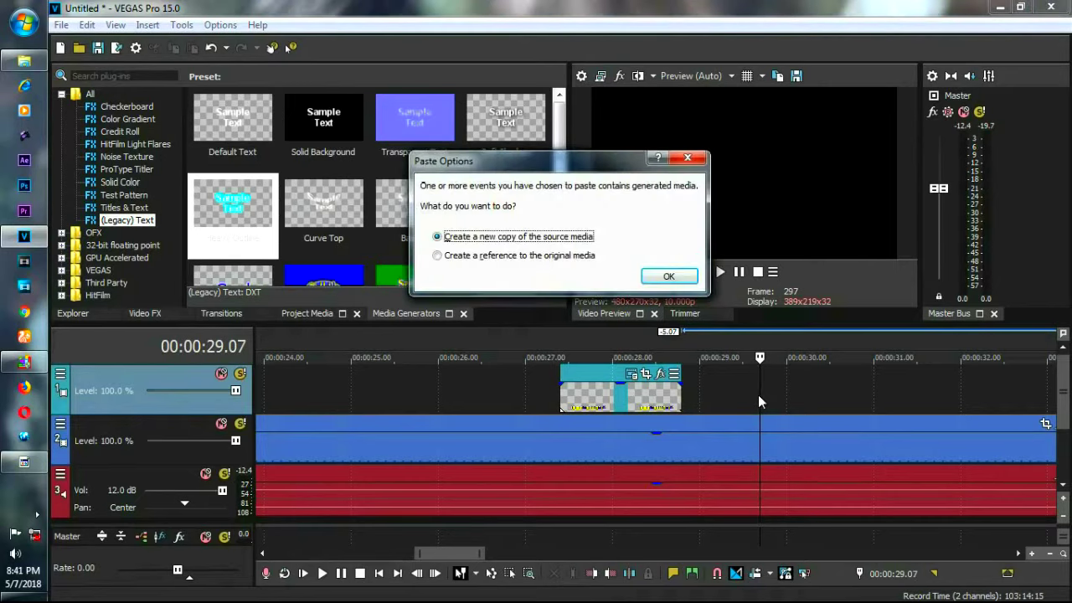
{"action": "key", "text": "Return"}
{"action": "left_click_drag", "start_coordinate": [758, 394], "coordinate": [736, 394]}
{"action": "left_click", "coordinate": [760, 383]}
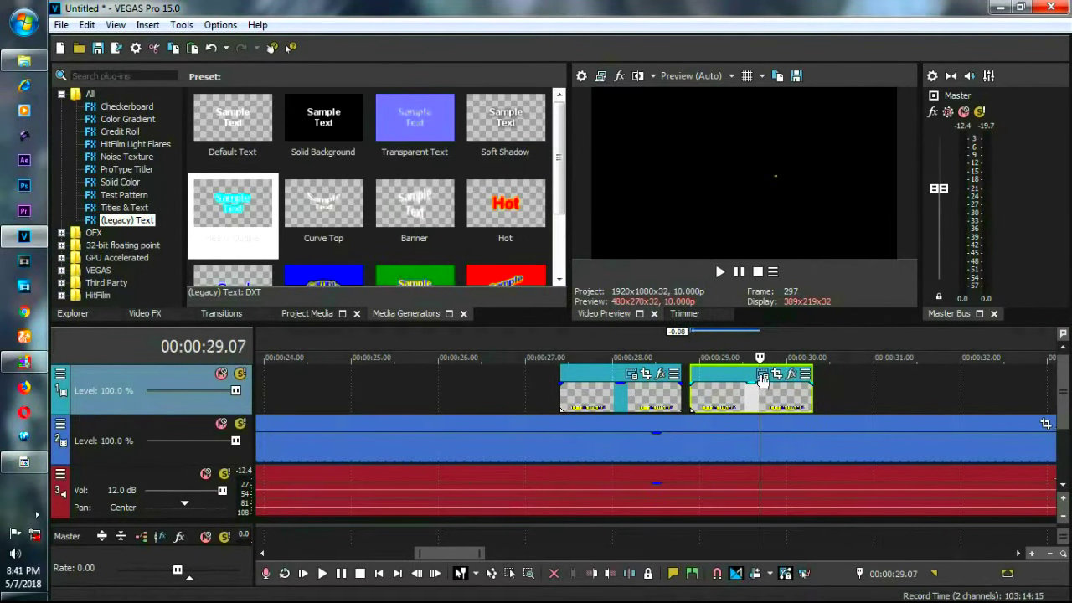
- Replace the duplicated caption's text with "lah ini kunang kunang nya,,,!"
{"action": "left_click", "coordinate": [762, 375]}
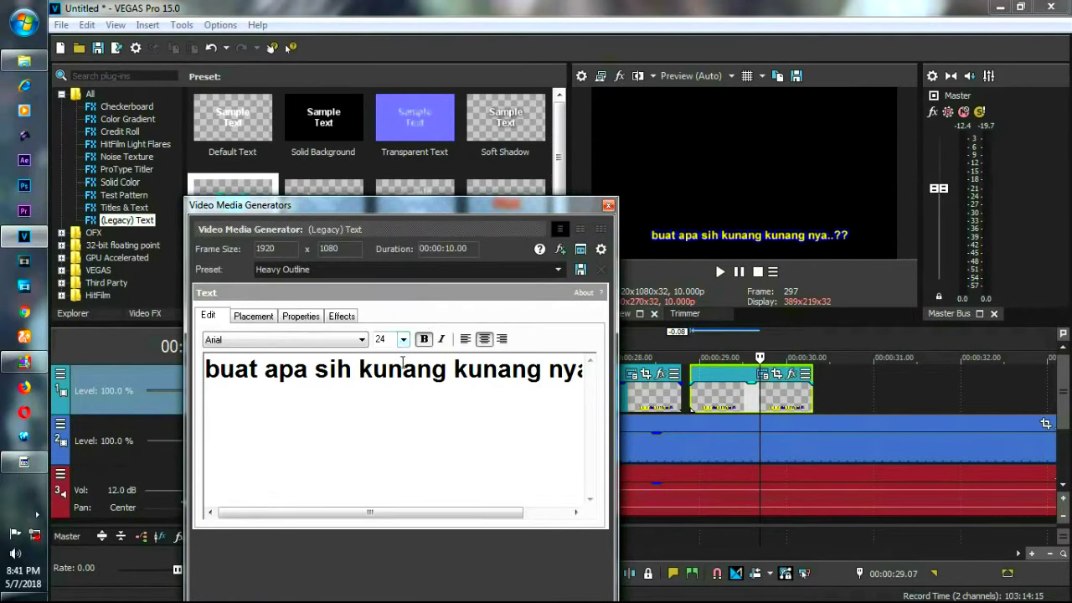
{"action": "key", "text": "ctrl+a"}
{"action": "key", "text": "BackSpace"}
{"action": "type", "text": "lah"}
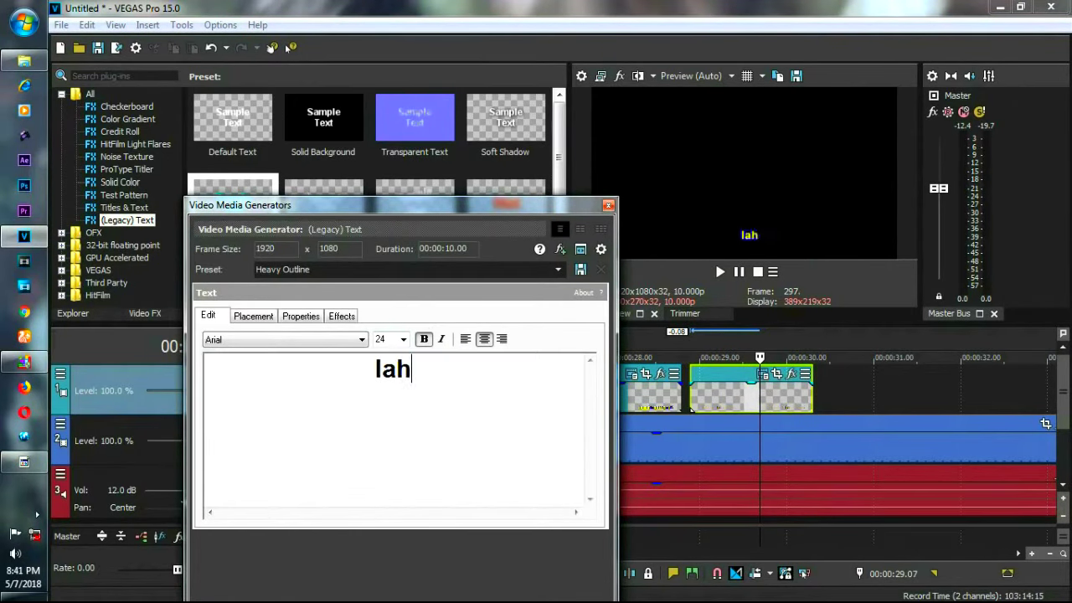
{"action": "type", "text": " ini kunang "}
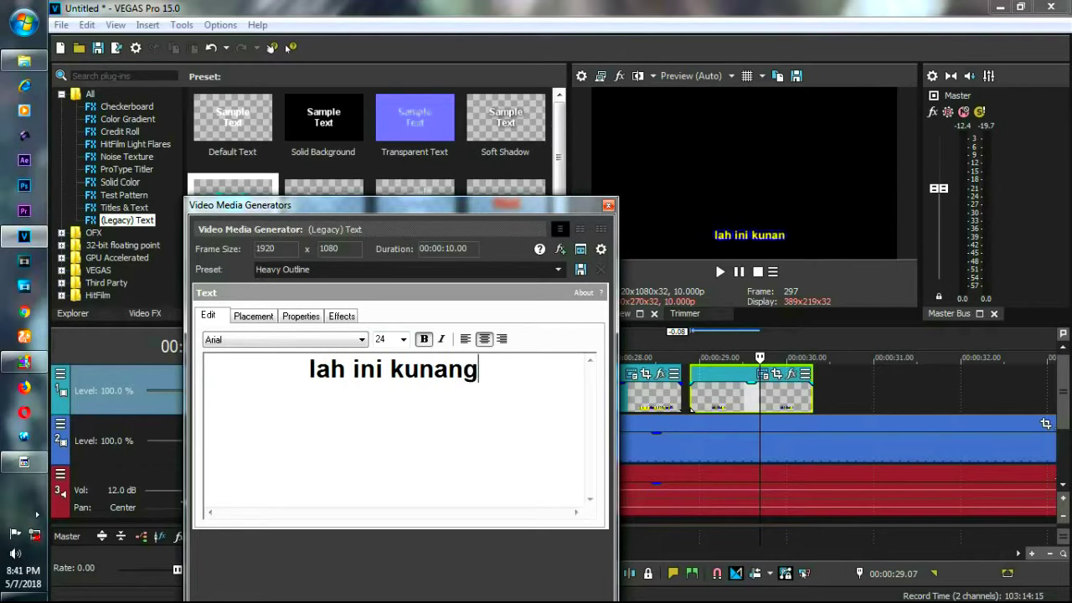
{"action": "type", "text": "kunang nya"}
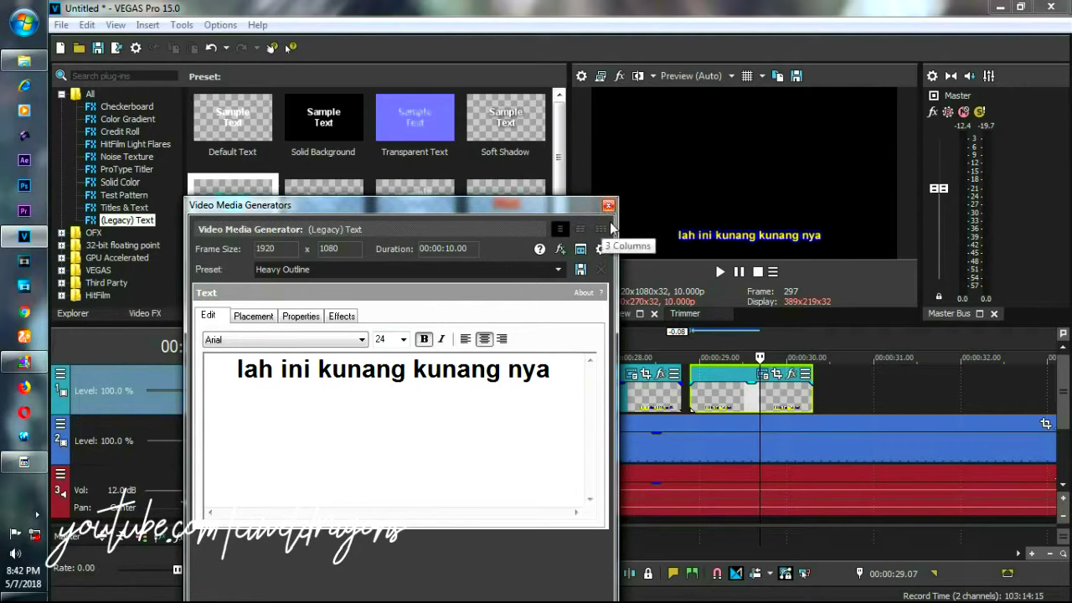
{"action": "type", "text": ",,,!"}
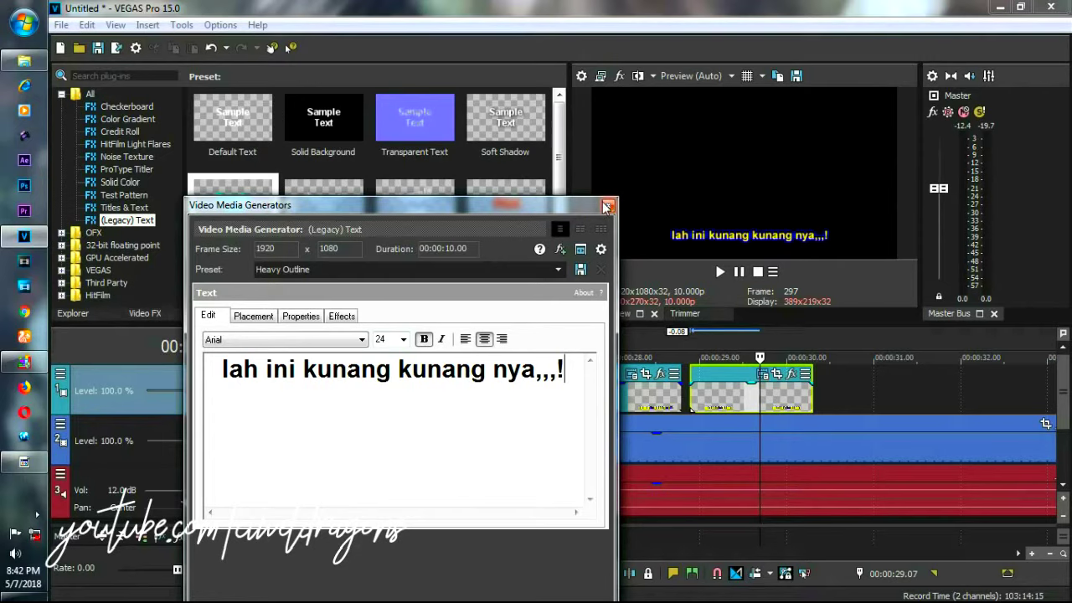
- Close the text generator and save the project as "kunang kunag"
{"action": "left_click", "coordinate": [608, 205]}
{"action": "key", "text": "ctrl+s"}
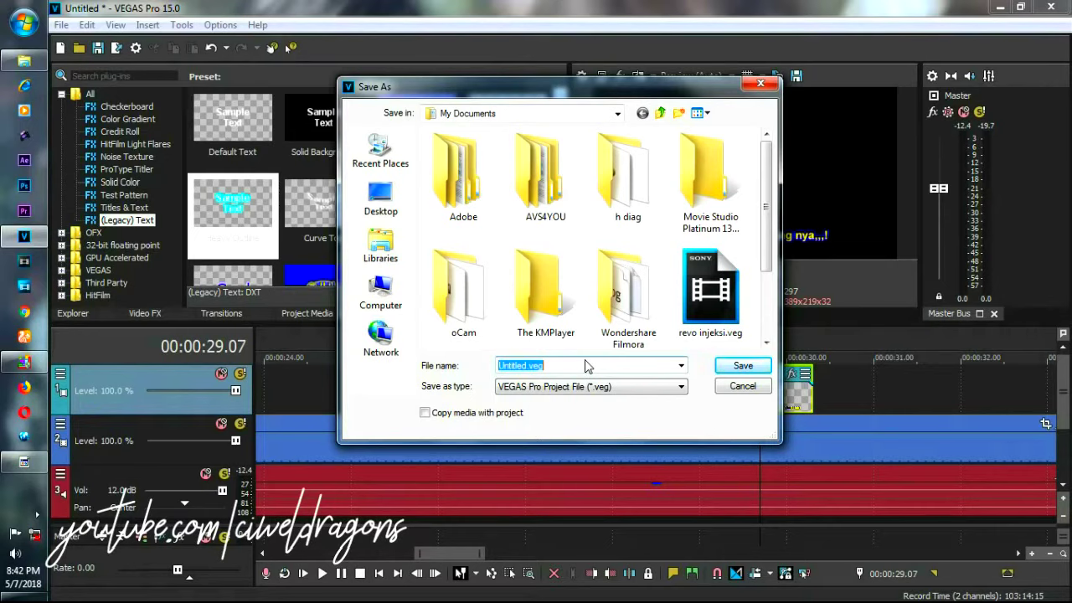
{"action": "type", "text": "ku"}
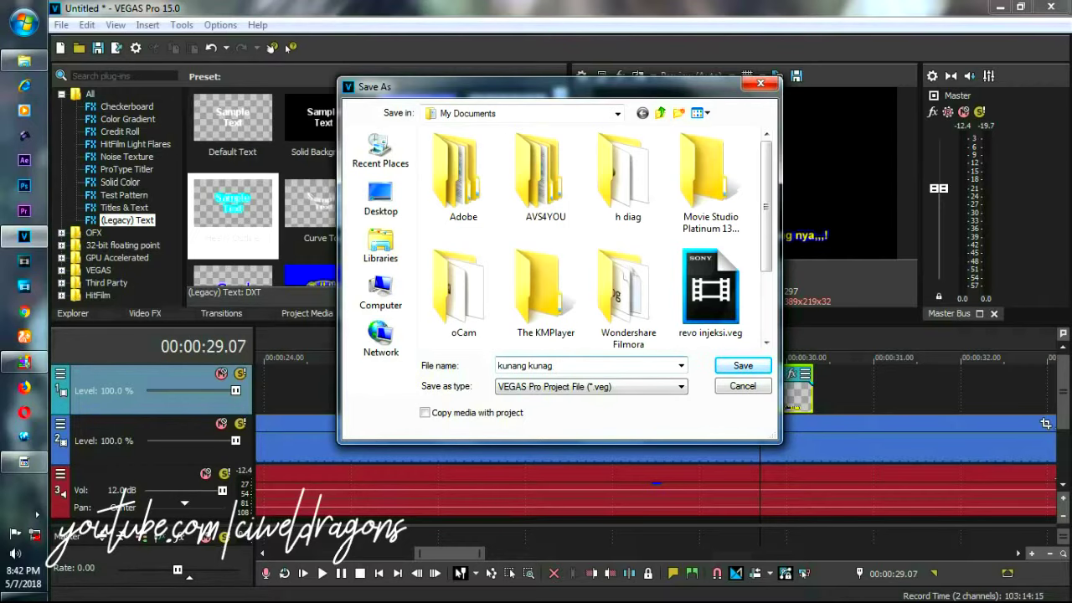
{"action": "type", "text": "nang kunag"}
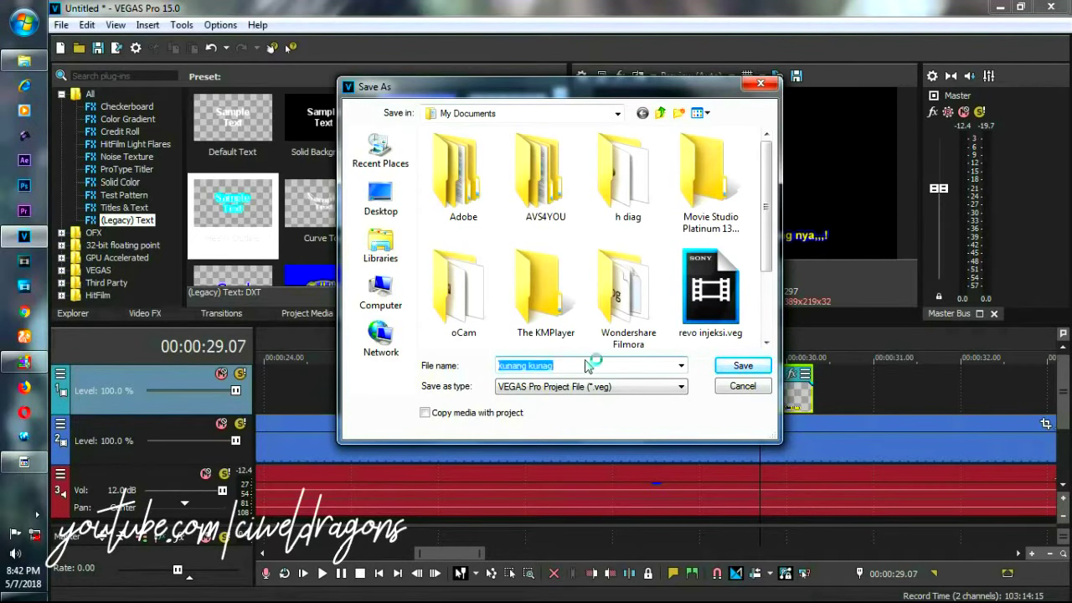
{"action": "key", "text": "Return"}
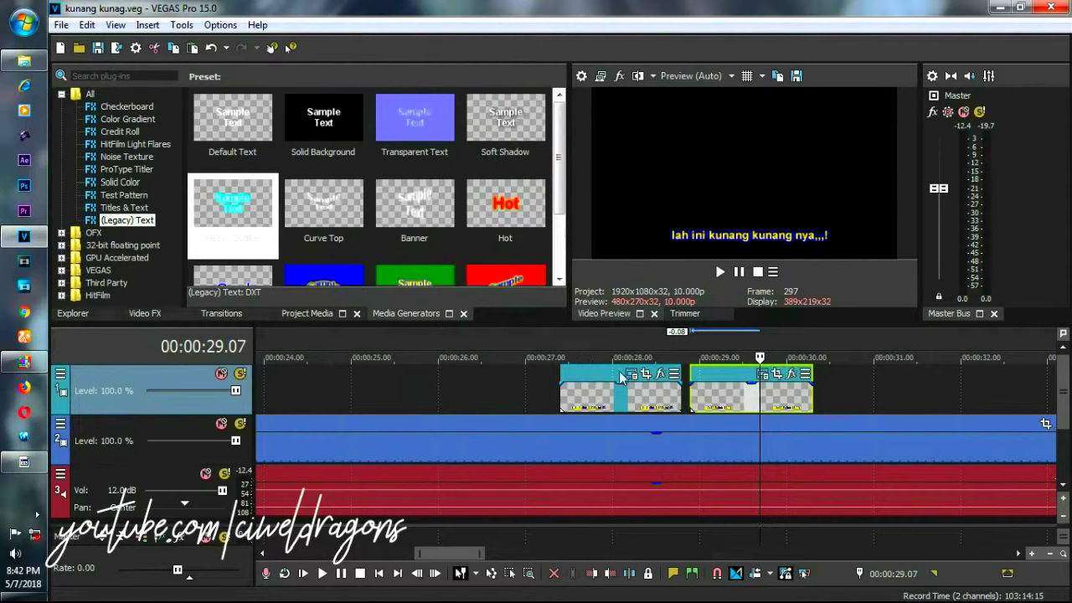
- Play back the second caption from its start at 00:00:28.09 to check its timing against the speech
{"action": "left_click", "coordinate": [685, 358]}
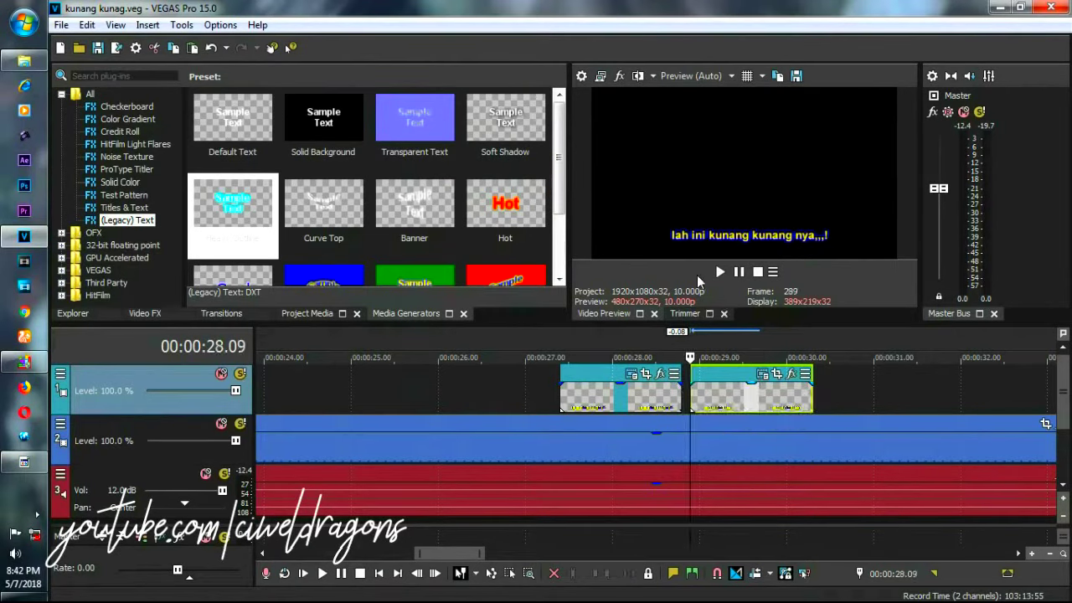
{"action": "left_click", "coordinate": [720, 271]}
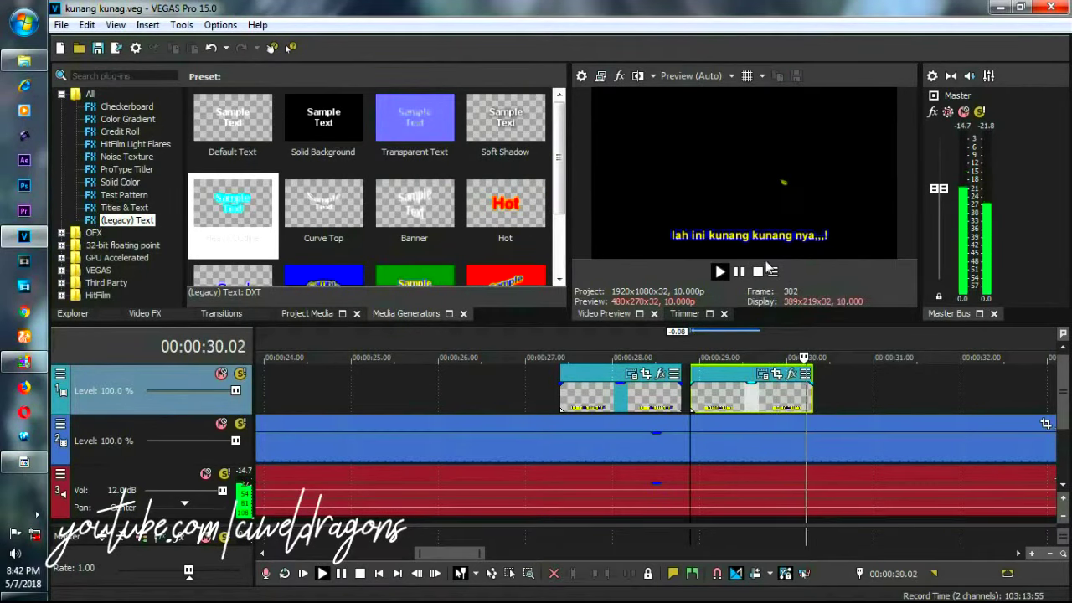
{"action": "left_click", "coordinate": [740, 272]}
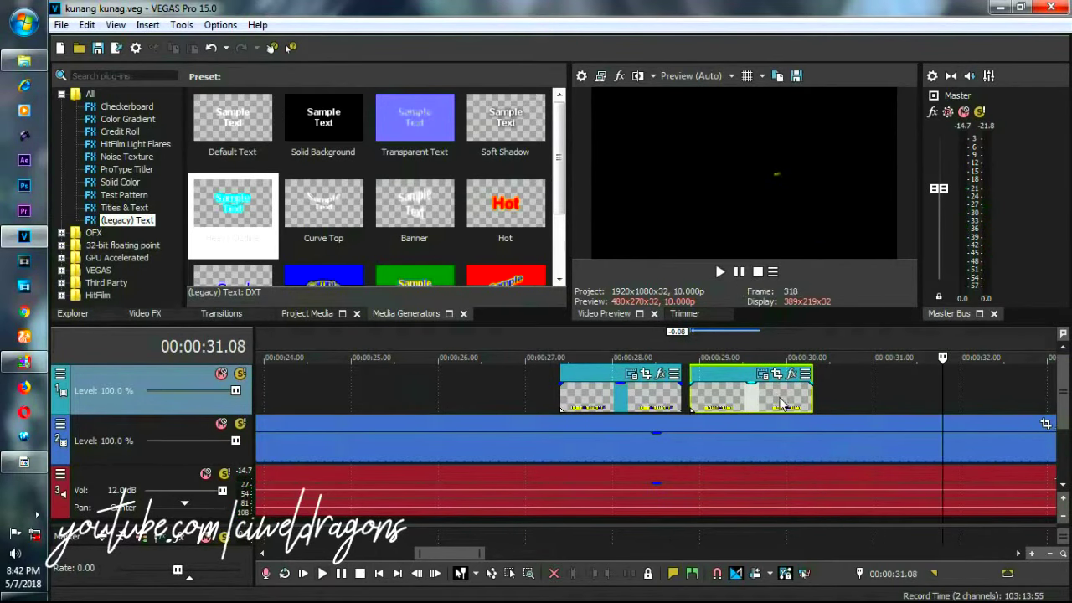
{"action": "left_click", "coordinate": [775, 392]}
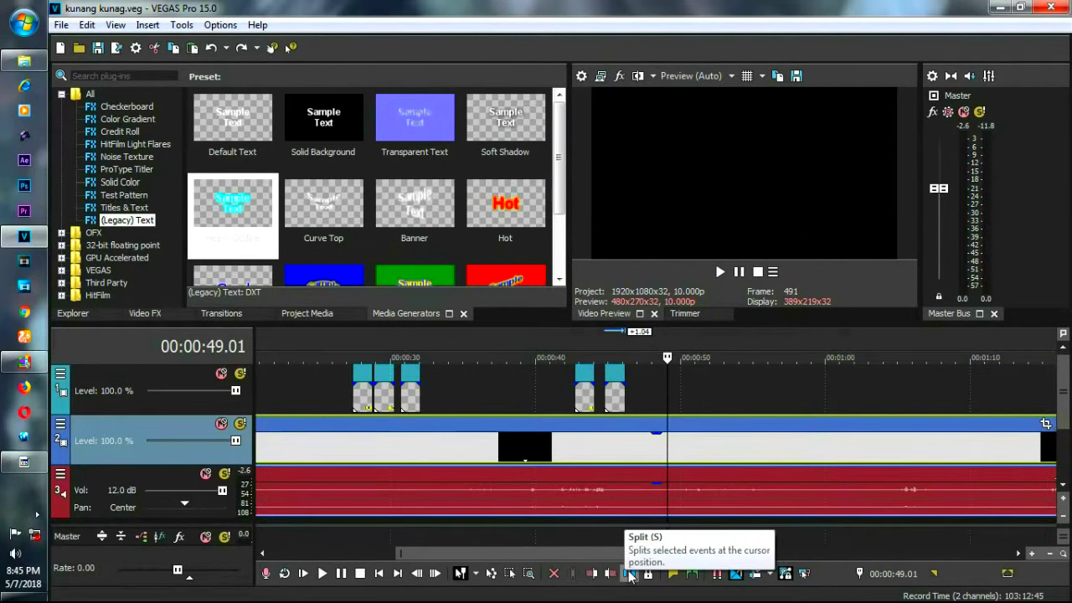
{"action": "left_click", "coordinate": [629, 572]}
{"action": "left_click_drag", "start_coordinate": [669, 435], "coordinate": [672, 439]}
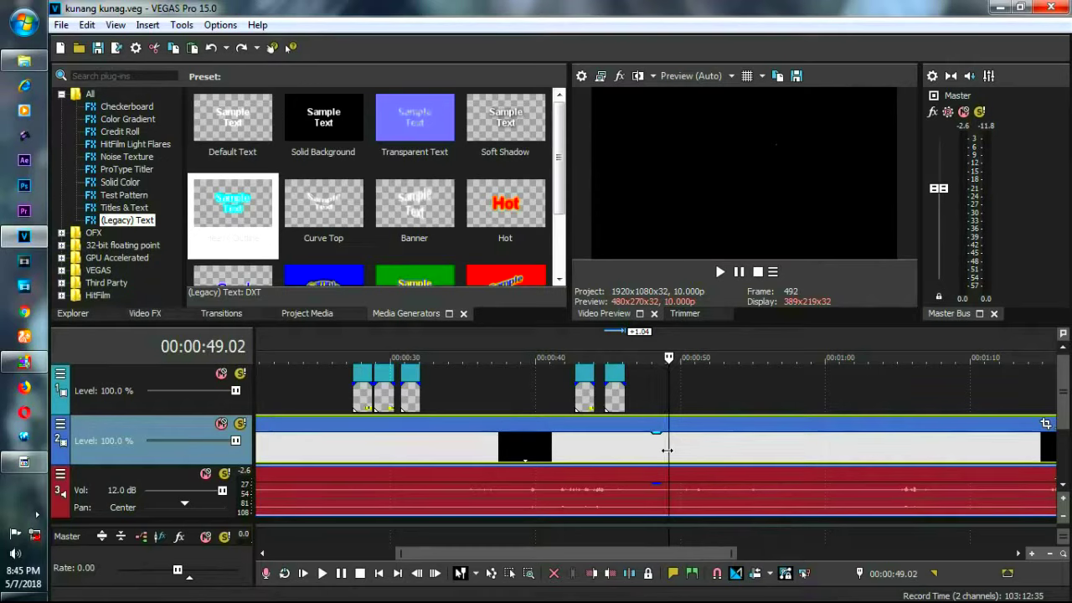
{"action": "key", "text": "s"}
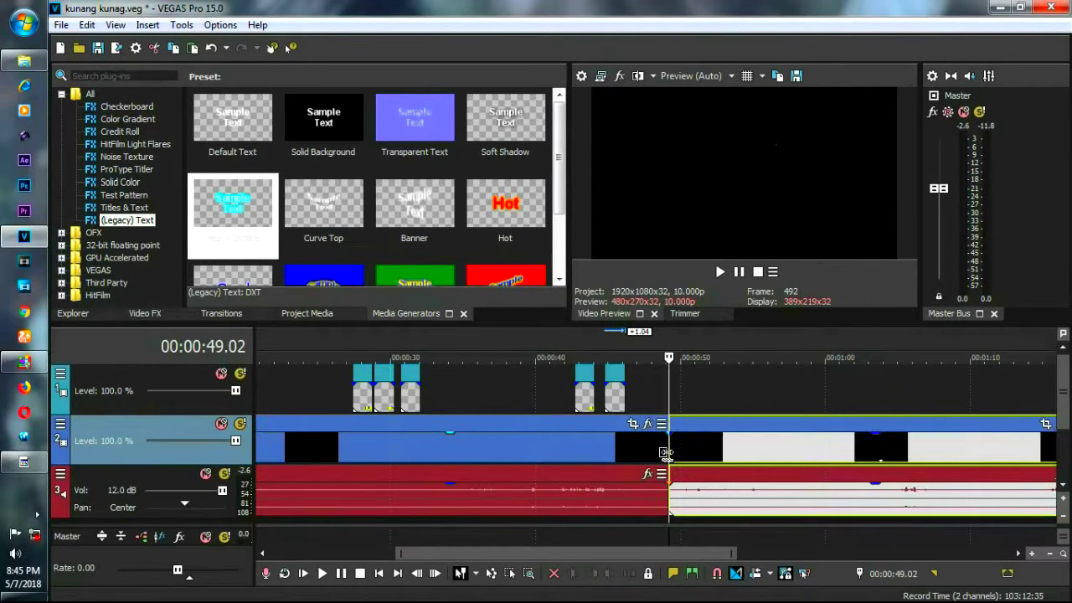
{"action": "key", "text": "ctrl+z"}
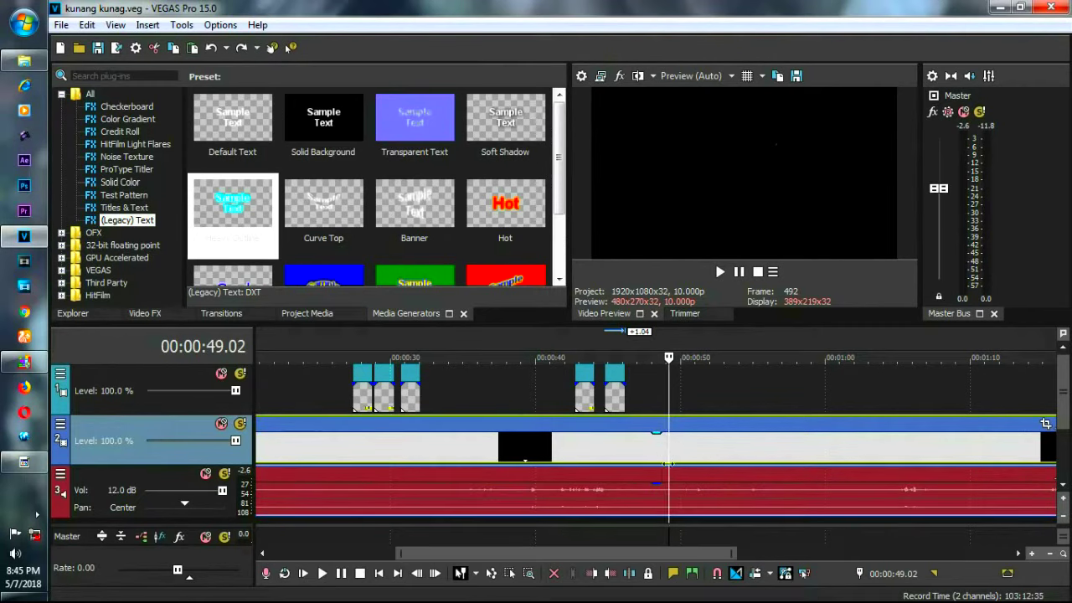
{"action": "left_click", "coordinate": [633, 576]}
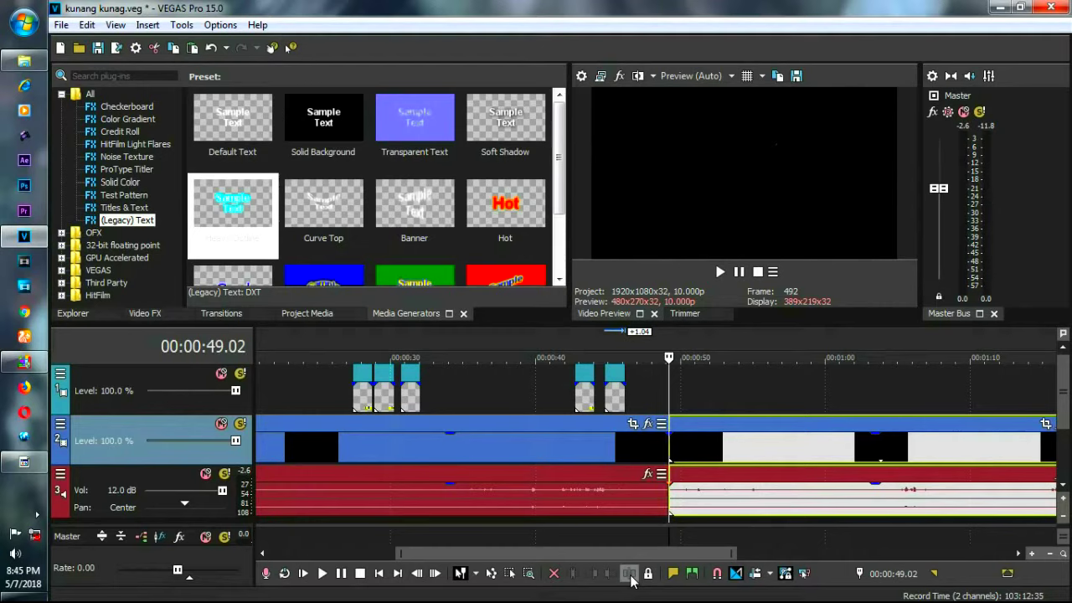
{"action": "key", "text": "ctrl+z"}
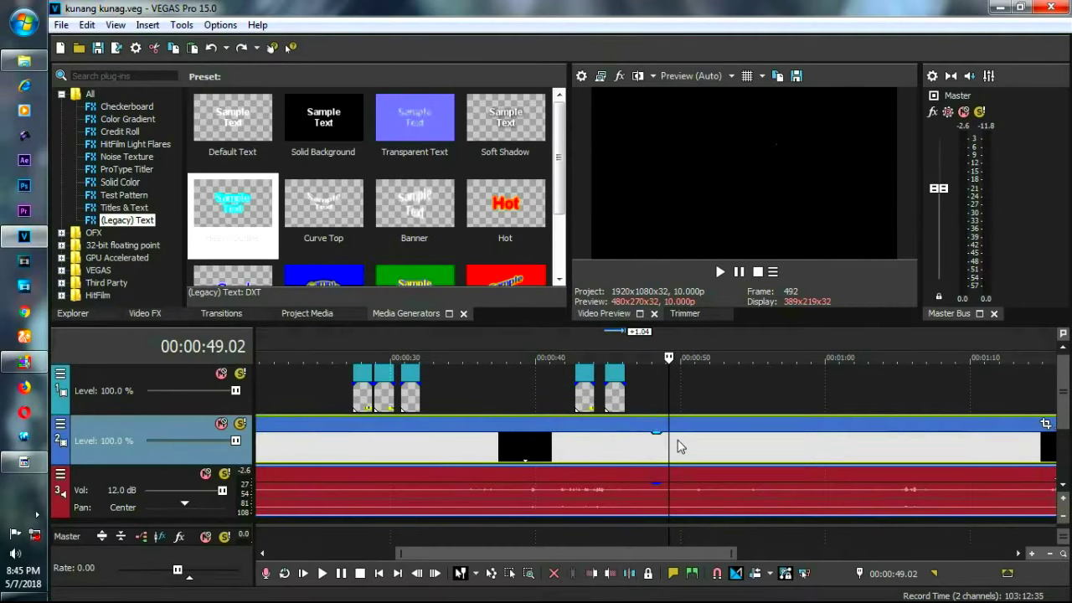
- Split the video clip and its linked audio at 00:00:49.02 and play from the split
{"action": "key", "text": "s"}
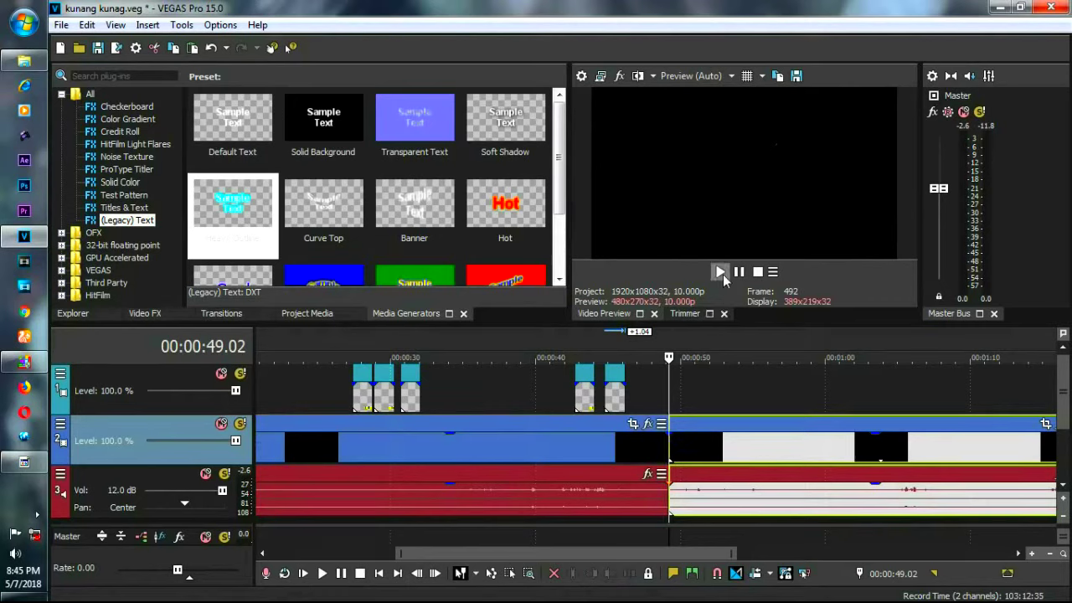
{"action": "left_click", "coordinate": [720, 271]}
{"action": "scroll", "coordinate": [770, 391], "scroll_direction": "down", "scroll_amount": 1}
{"action": "scroll", "coordinate": [771, 387], "scroll_direction": "down", "scroll_amount": 2}
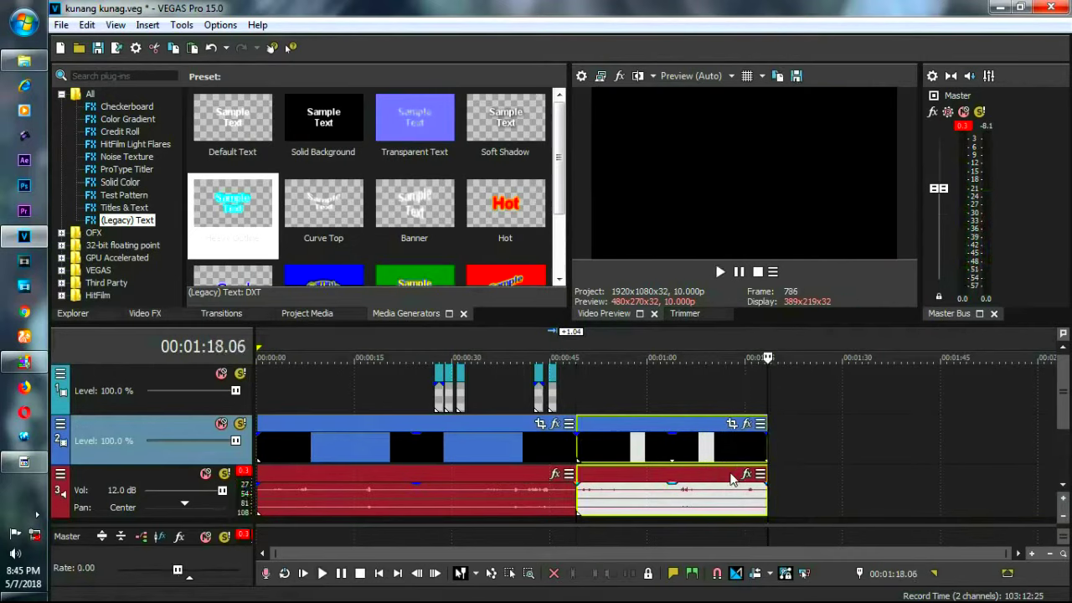
- Speed up the video and audio segment after the split by time-compressing its end 22 seconds earlier
{"action": "left_click", "coordinate": [694, 452]}
{"action": "scroll", "coordinate": [702, 458], "scroll_direction": "up", "scroll_amount": 5}
{"action": "scroll", "coordinate": [701, 456], "scroll_direction": "down", "scroll_amount": 5}
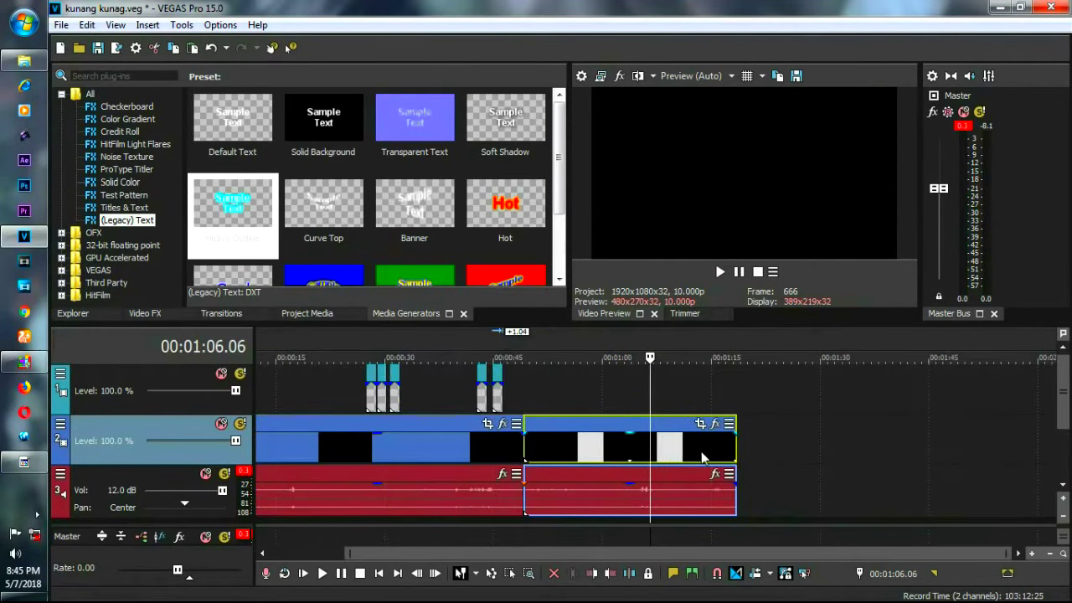
{"action": "left_click", "coordinate": [709, 447]}
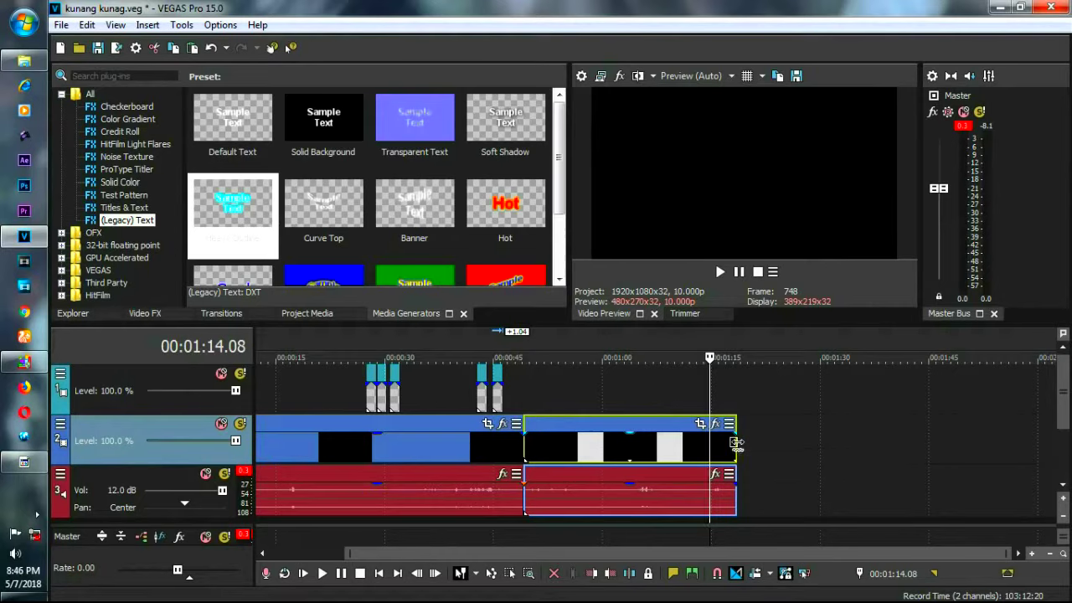
{"action": "mouse_move", "coordinate": [737, 443]}
{"action": "left_mouse_down"}
{"action": "mouse_move", "coordinate": [577, 443]}
{"action": "mouse_move", "coordinate": [821, 452]}
{"action": "mouse_move", "coordinate": [598, 449]}
{"action": "left_mouse_up"}
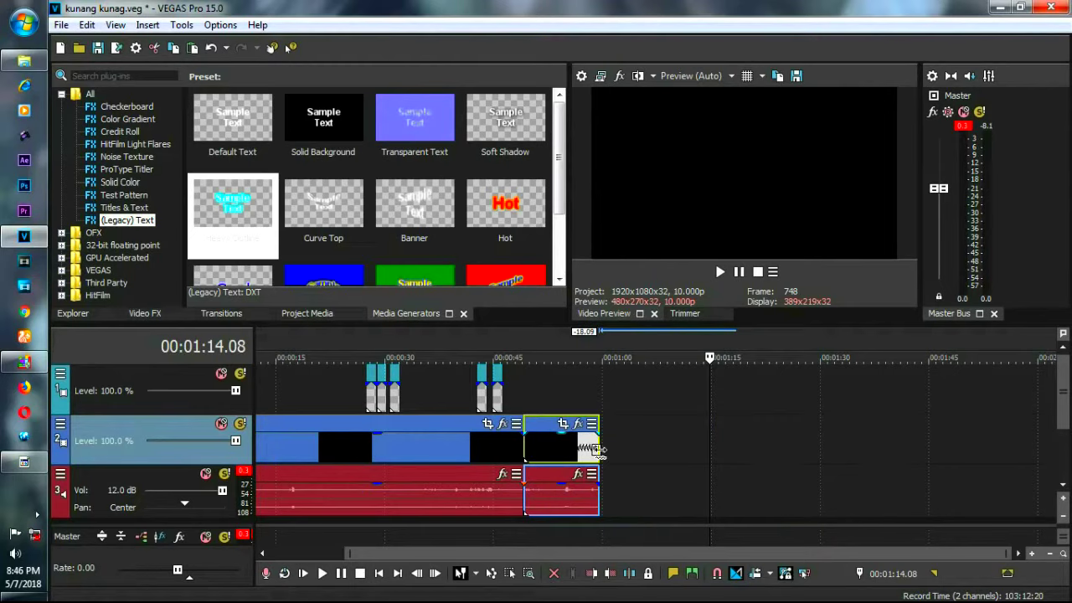
{"action": "mouse_move", "coordinate": [605, 448]}
{"action": "left_mouse_down"}
{"action": "mouse_move", "coordinate": [893, 450]}
{"action": "mouse_move", "coordinate": [918, 460]}
{"action": "left_mouse_up"}
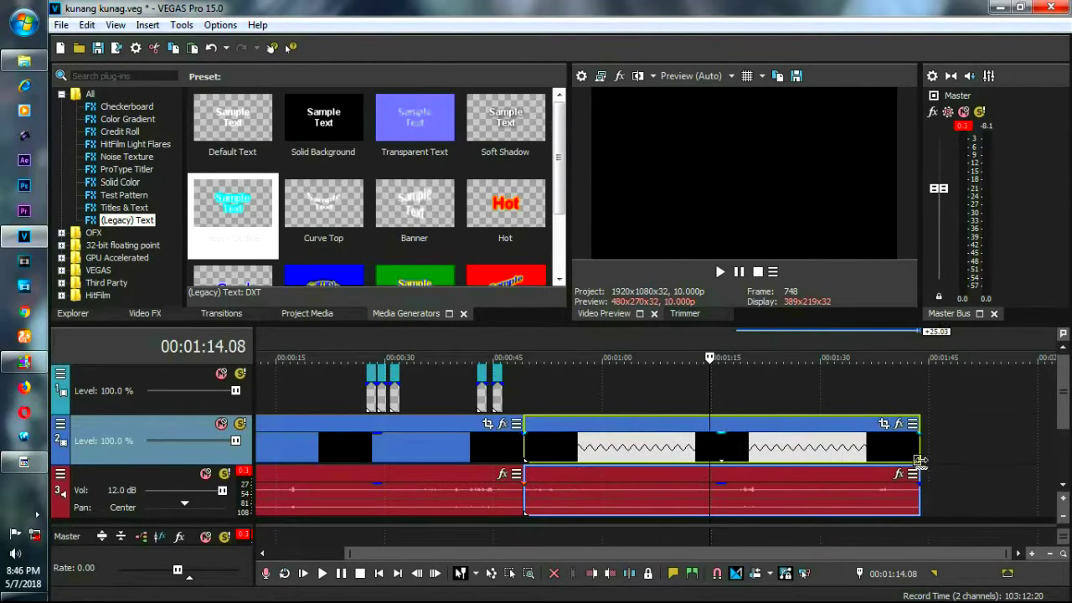
{"action": "left_click_drag", "start_coordinate": [919, 460], "coordinate": [574, 454]}
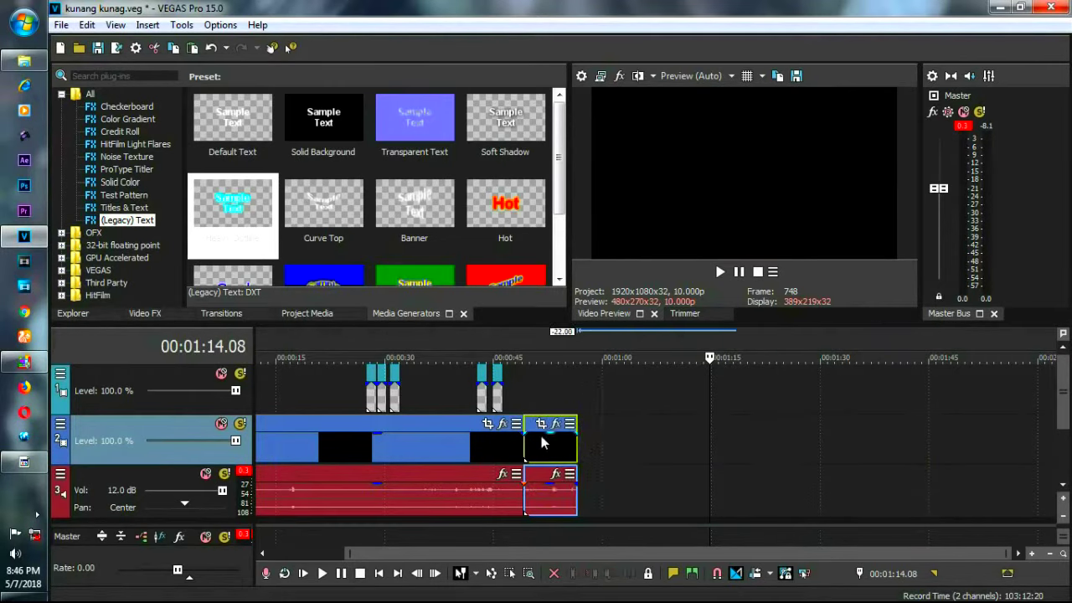
- Play the sped-up segment from just before the split to about 00:00:55.08
{"action": "left_click", "coordinate": [517, 393]}
{"action": "left_click", "coordinate": [719, 272]}
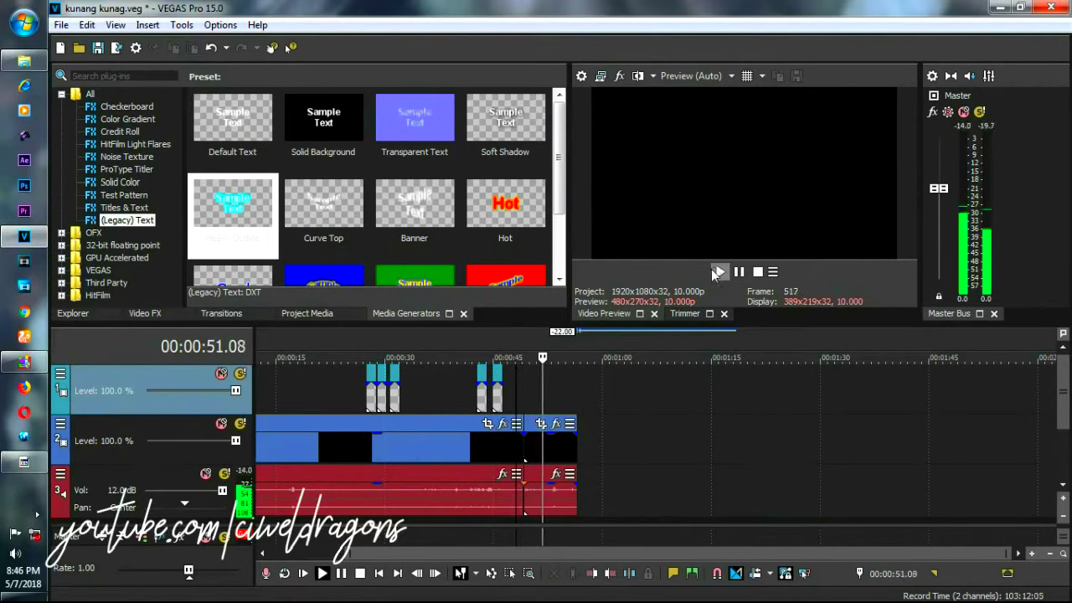
{"action": "scroll", "coordinate": [586, 430], "scroll_direction": "up", "scroll_amount": 5}
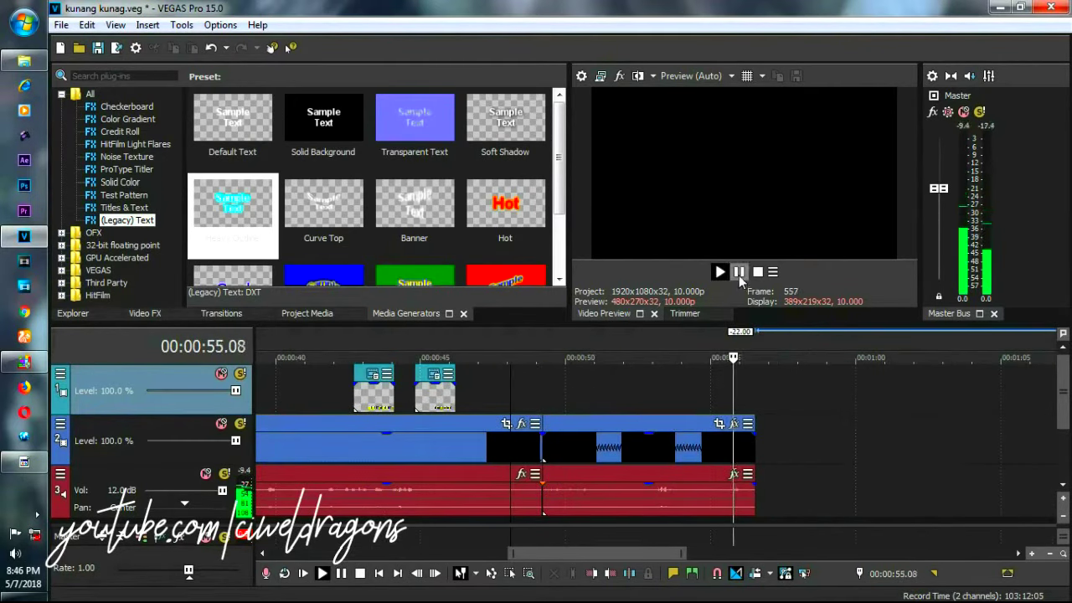
{"action": "left_click", "coordinate": [739, 273]}
- Time-stretch the sped-up segment's end by 4.01 and play it from the split to check the slower pace
{"action": "left_click", "coordinate": [734, 448]}
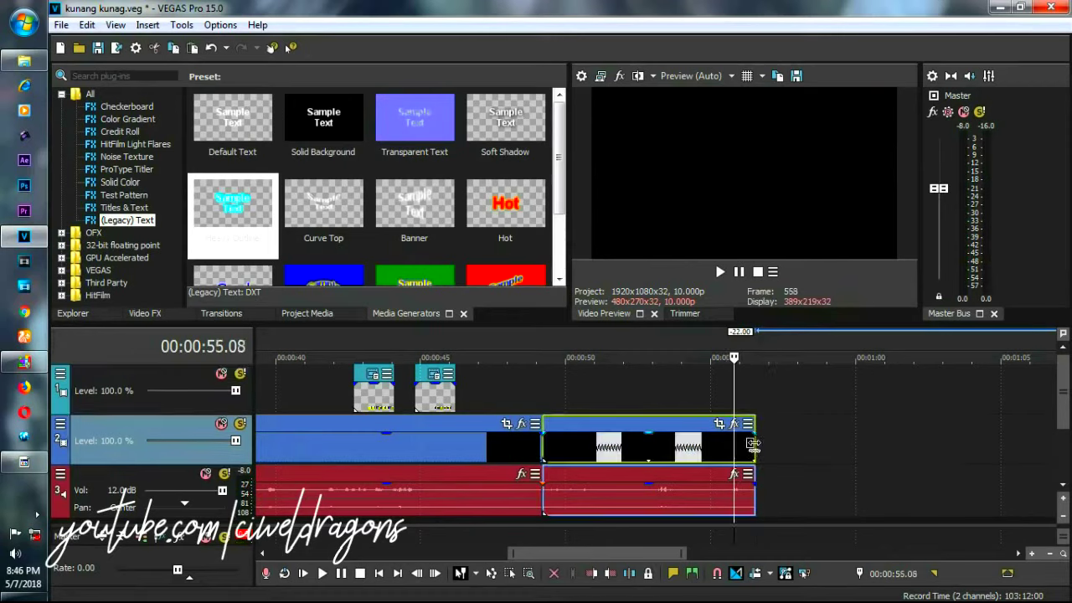
{"action": "left_click_drag", "start_coordinate": [754, 444], "coordinate": [874, 444]}
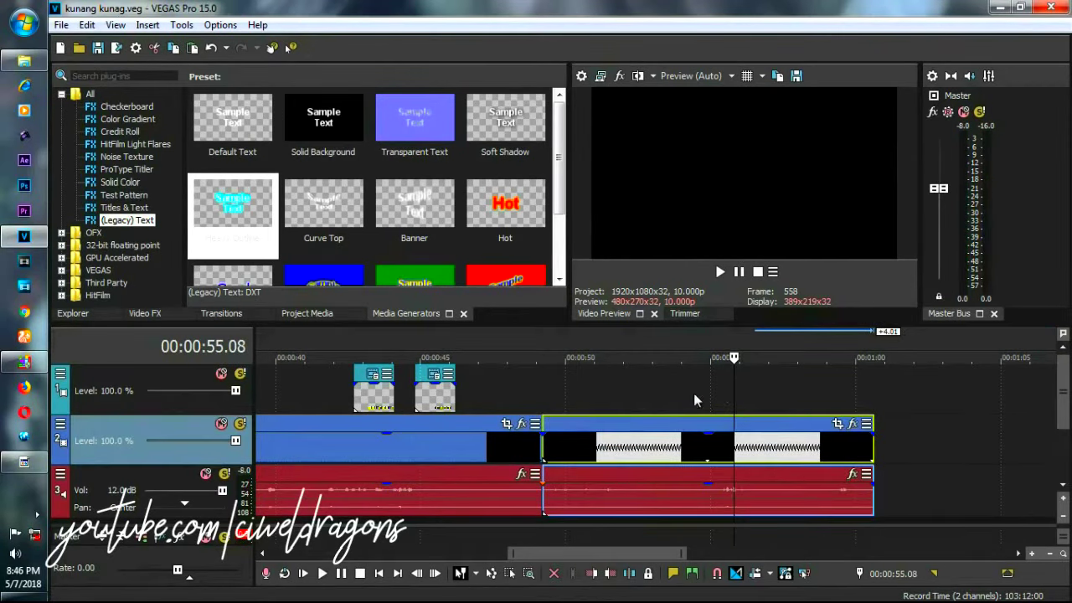
{"action": "left_click", "coordinate": [542, 401]}
{"action": "left_click", "coordinate": [720, 272]}
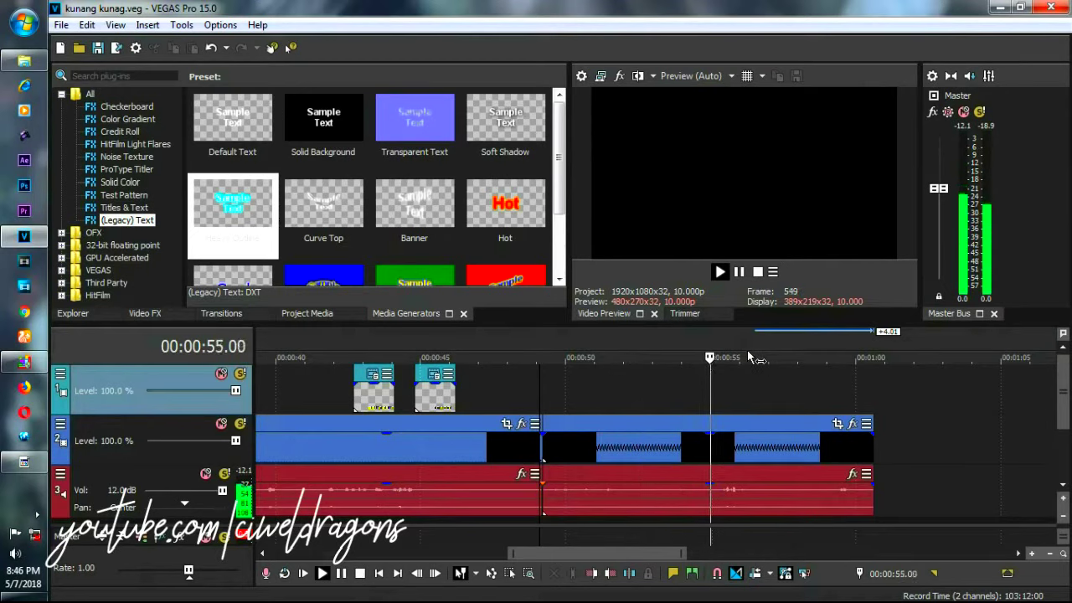
{"action": "left_click", "coordinate": [739, 271]}
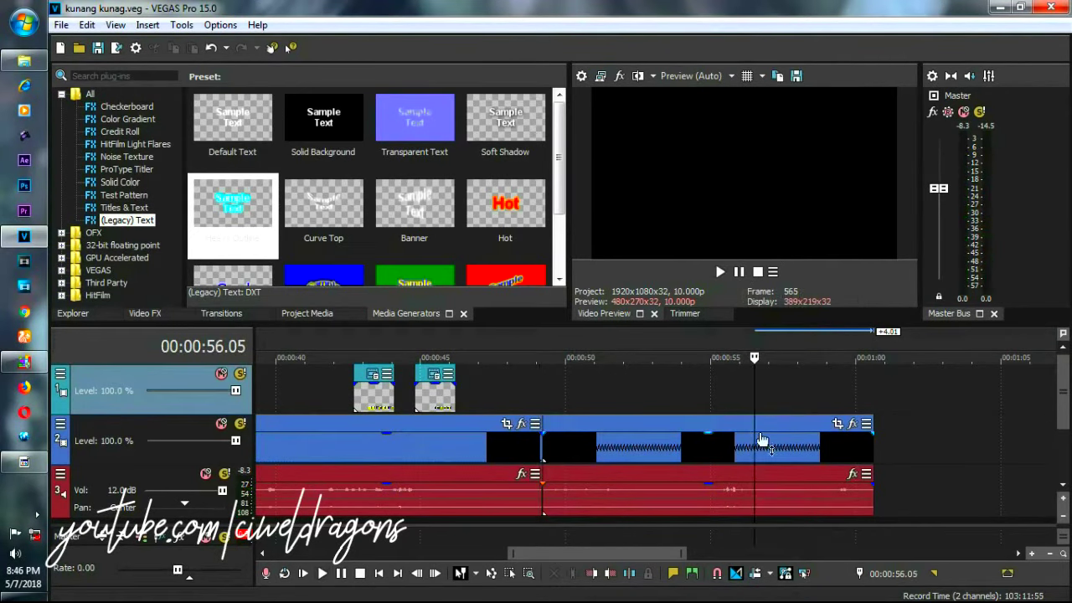
- Add the Pitch Shift audio effect to the audio event of the sped-up segment
{"action": "left_click", "coordinate": [775, 459]}
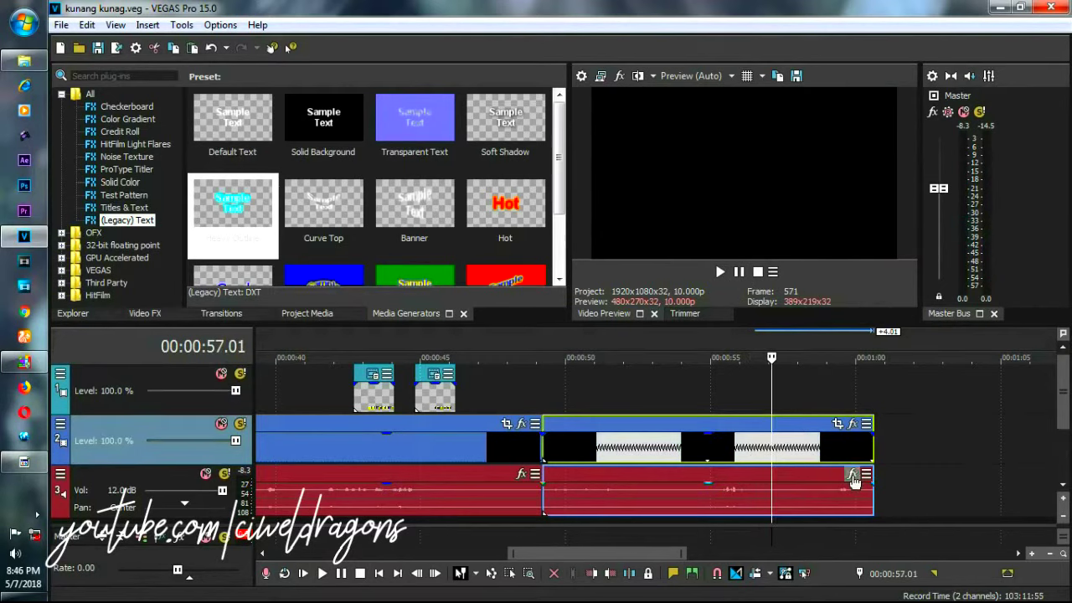
{"action": "left_click", "coordinate": [814, 475]}
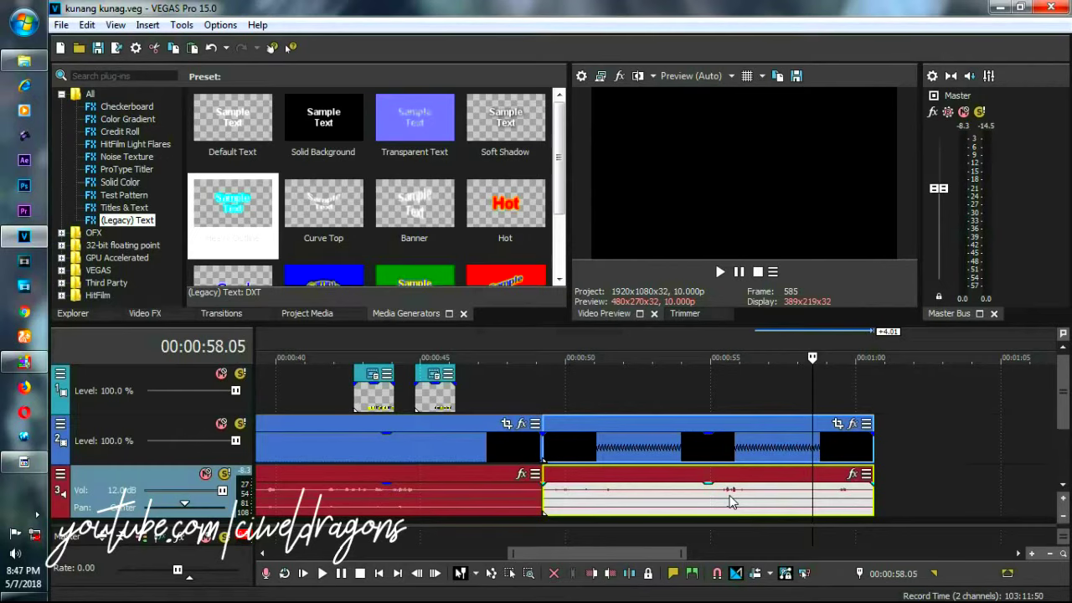
{"action": "left_click", "coordinate": [851, 474]}
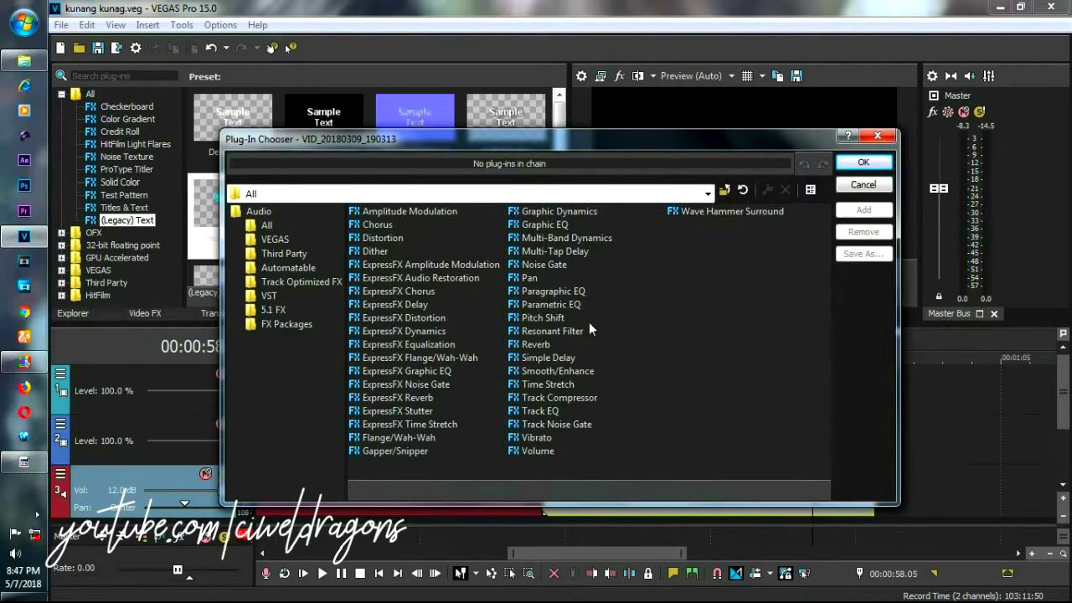
{"action": "left_click", "coordinate": [545, 318]}
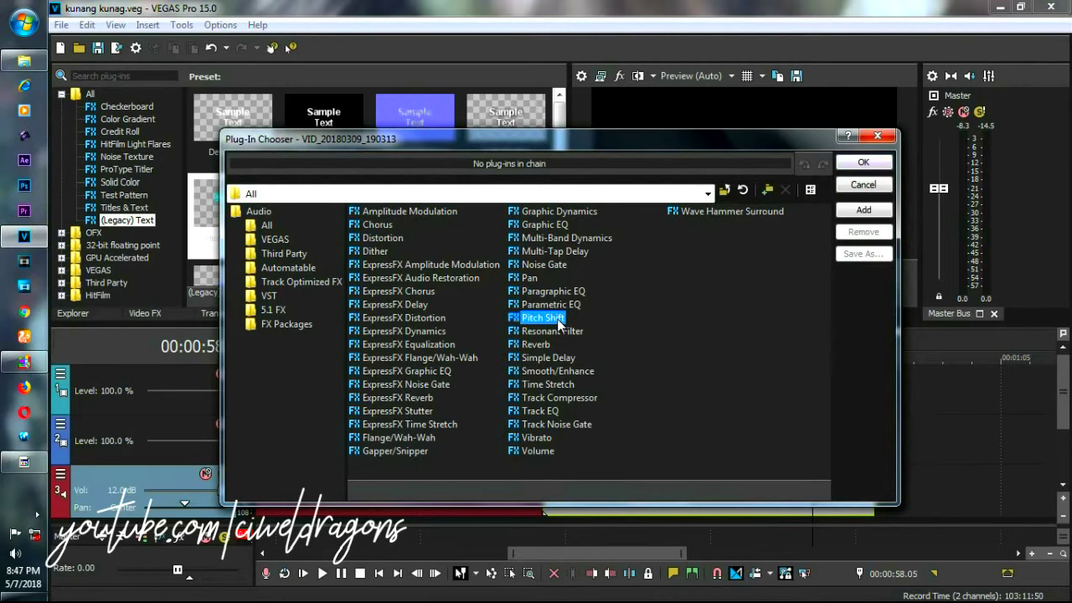
{"action": "left_click", "coordinate": [864, 210]}
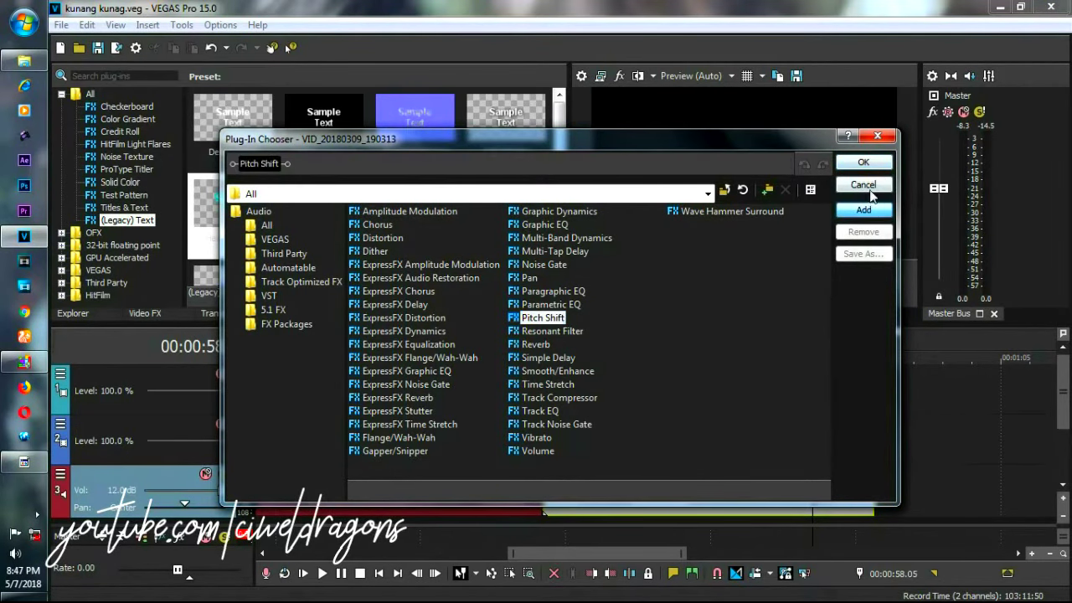
{"action": "left_click", "coordinate": [862, 162]}
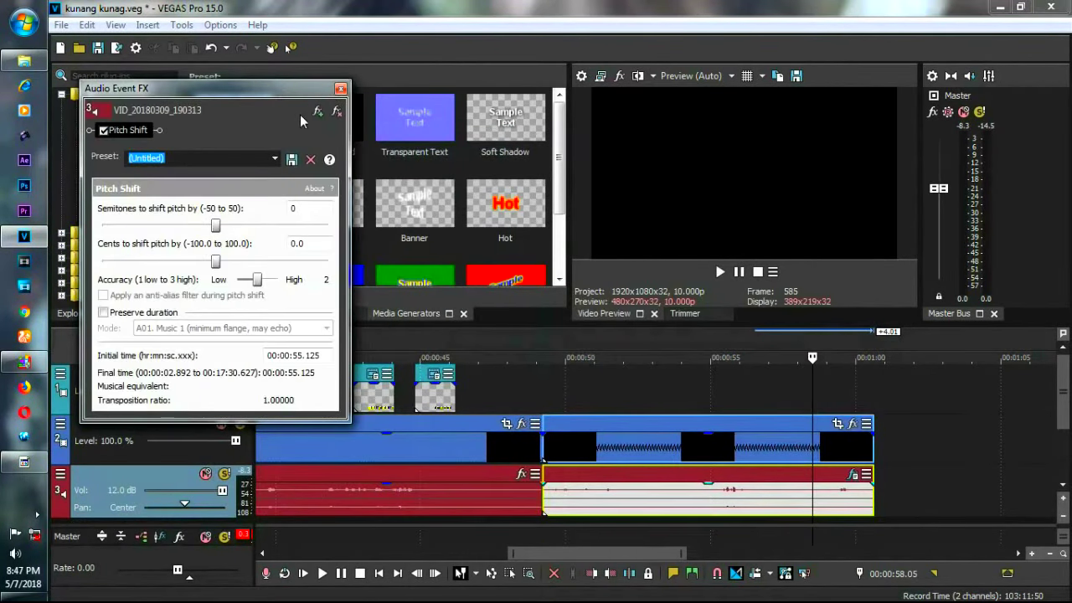
- Set the Pitch Shift effect to 11 semitones and place the playback cursor at 00:00:57.01
{"action": "left_click_drag", "start_coordinate": [300, 96], "coordinate": [680, 136]}
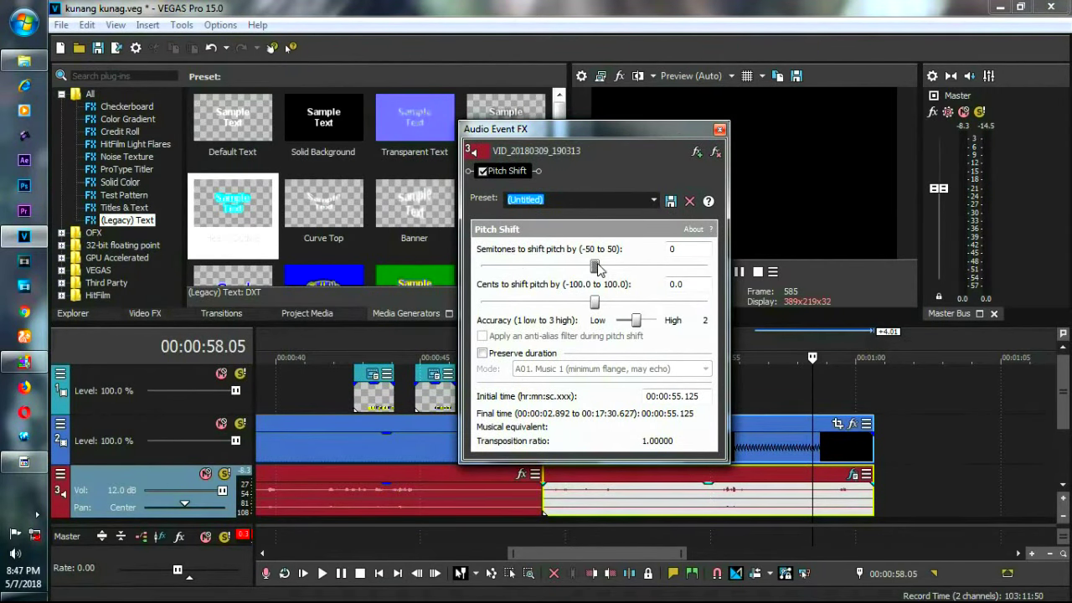
{"action": "left_click_drag", "start_coordinate": [597, 268], "coordinate": [624, 270]}
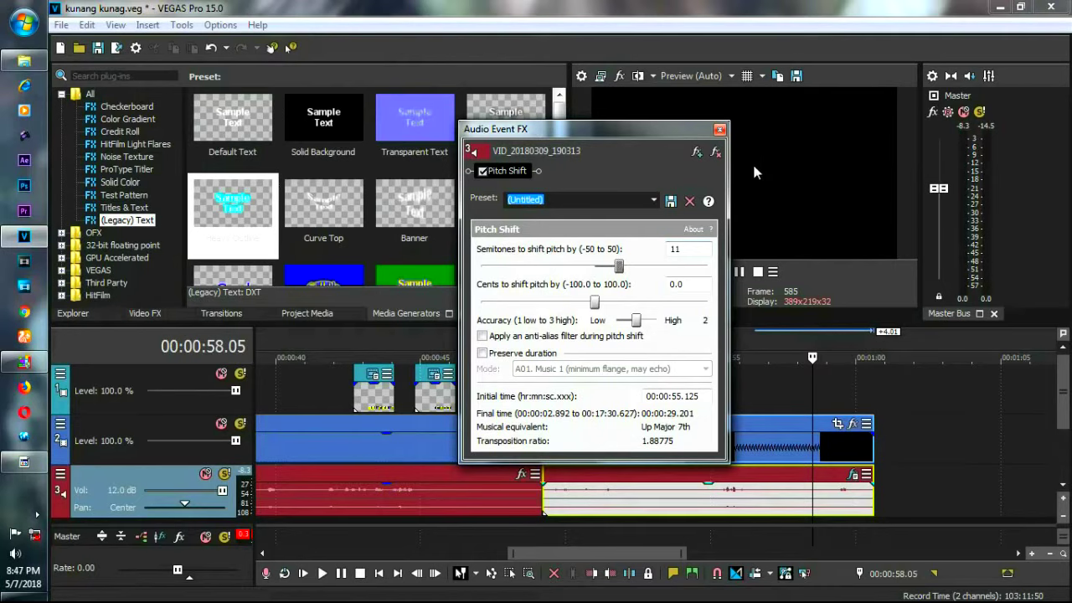
{"action": "left_click", "coordinate": [772, 391]}
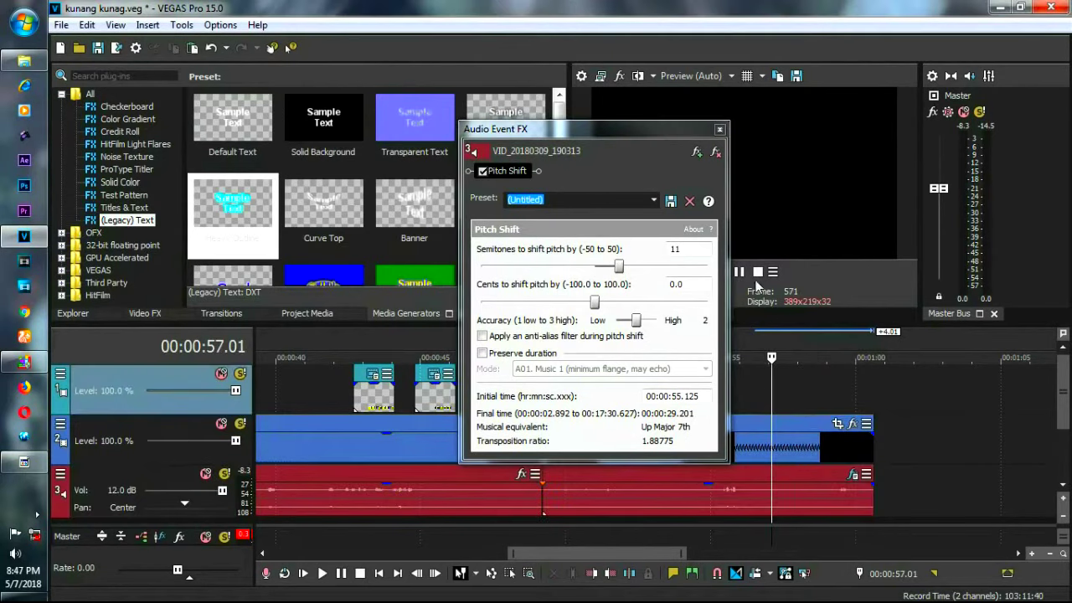
- Play the final segment from about 00:00:52.02 to hear the 11-semitone pitch shift
{"action": "left_click_drag", "start_coordinate": [586, 128], "coordinate": [430, 139]}
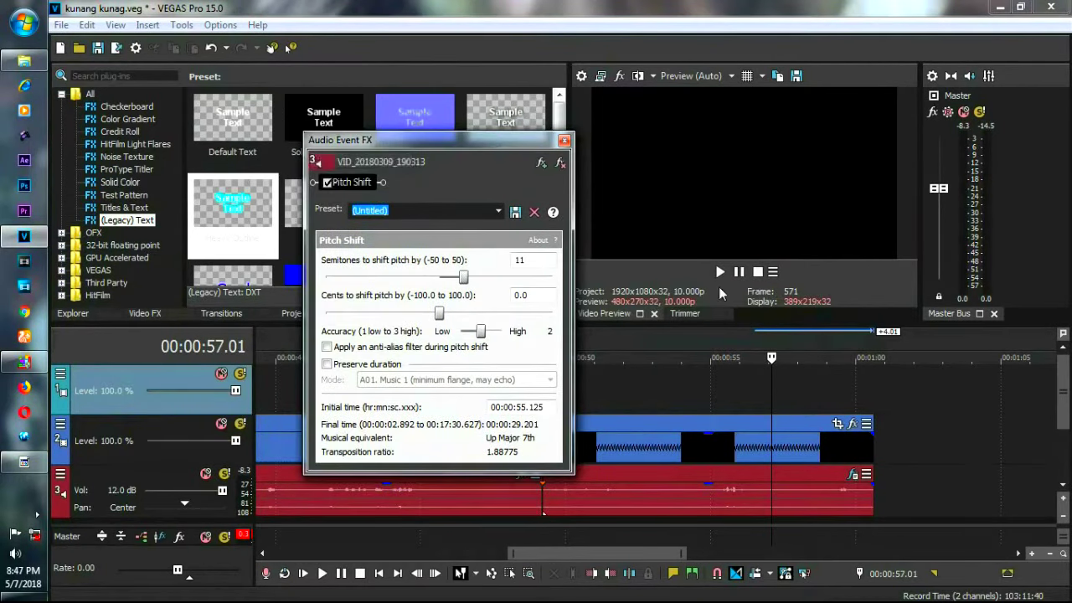
{"action": "left_click", "coordinate": [719, 271]}
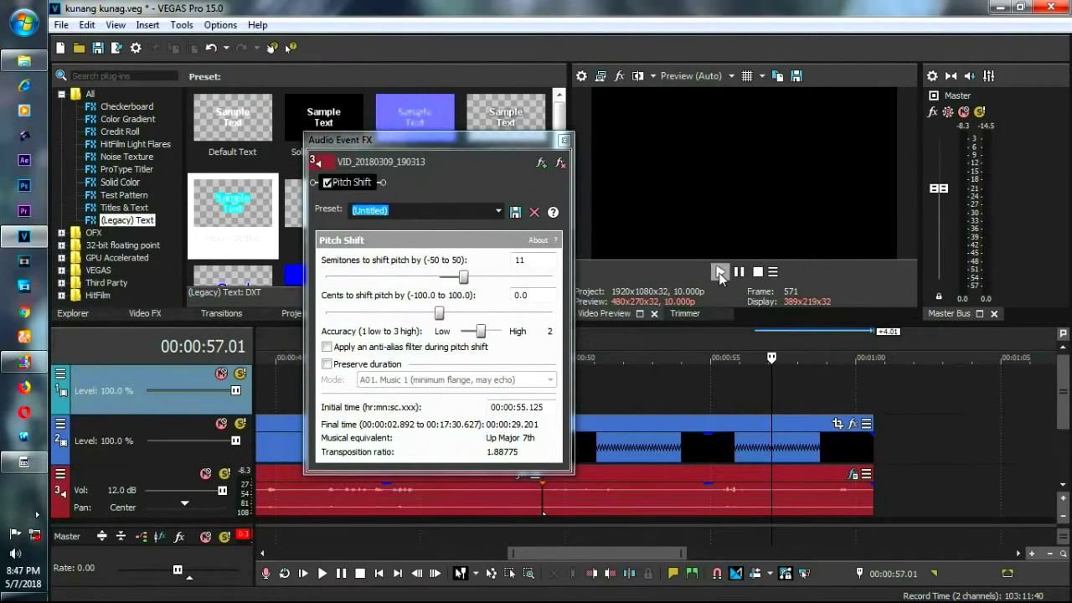
{"action": "left_click", "coordinate": [629, 386]}
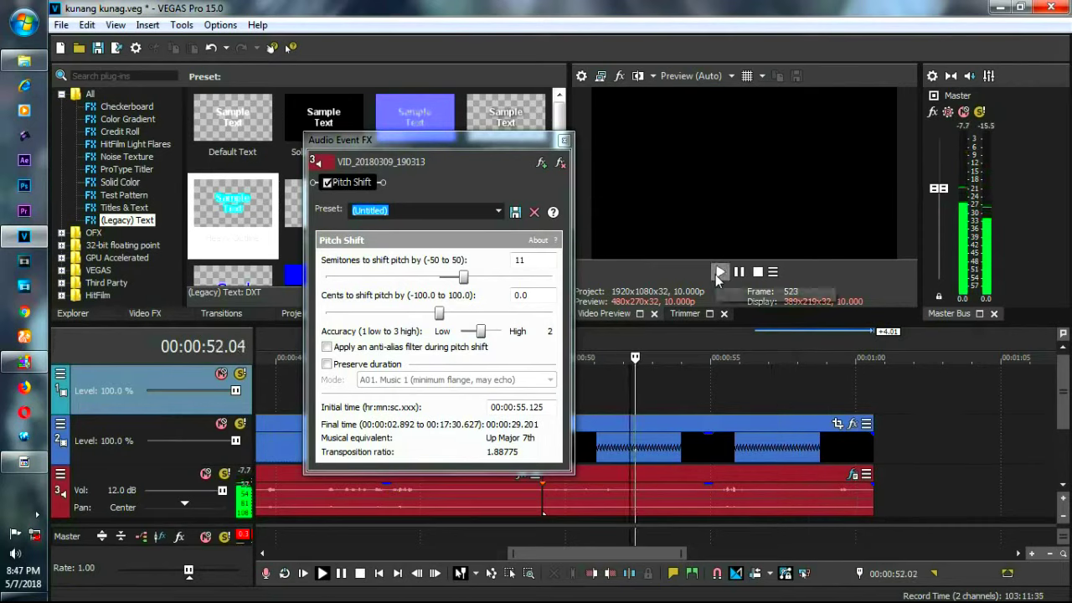
- Set the Pitch Shift effect to -33 semitones and replay the segment to hear the lowered pitch
{"action": "left_click", "coordinate": [465, 281]}
{"action": "left_click_drag", "start_coordinate": [465, 281], "coordinate": [363, 280]}
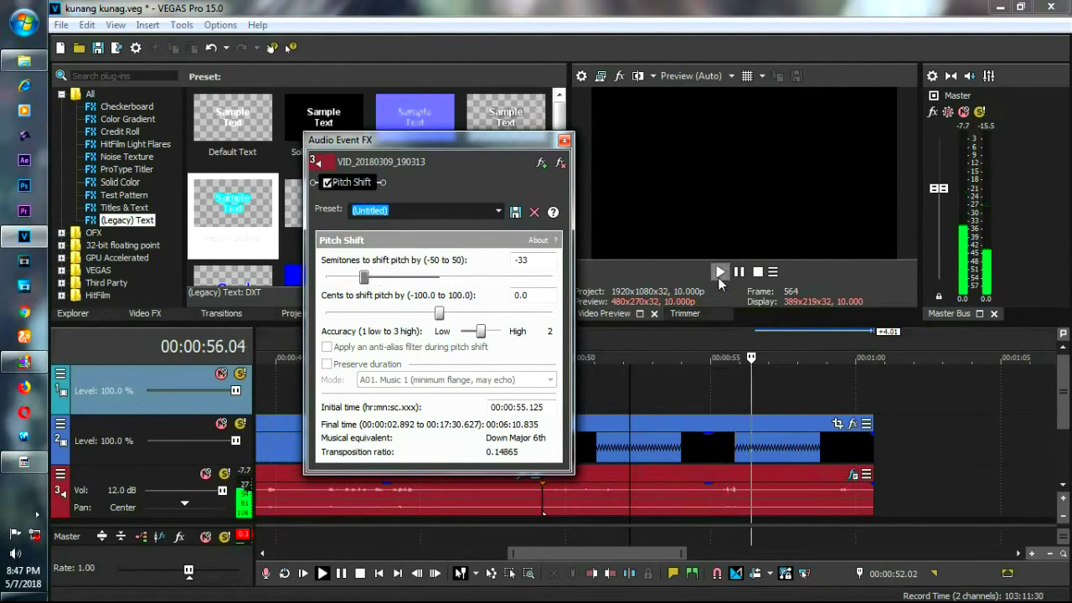
{"action": "left_click", "coordinate": [720, 274]}
{"action": "left_click", "coordinate": [406, 281]}
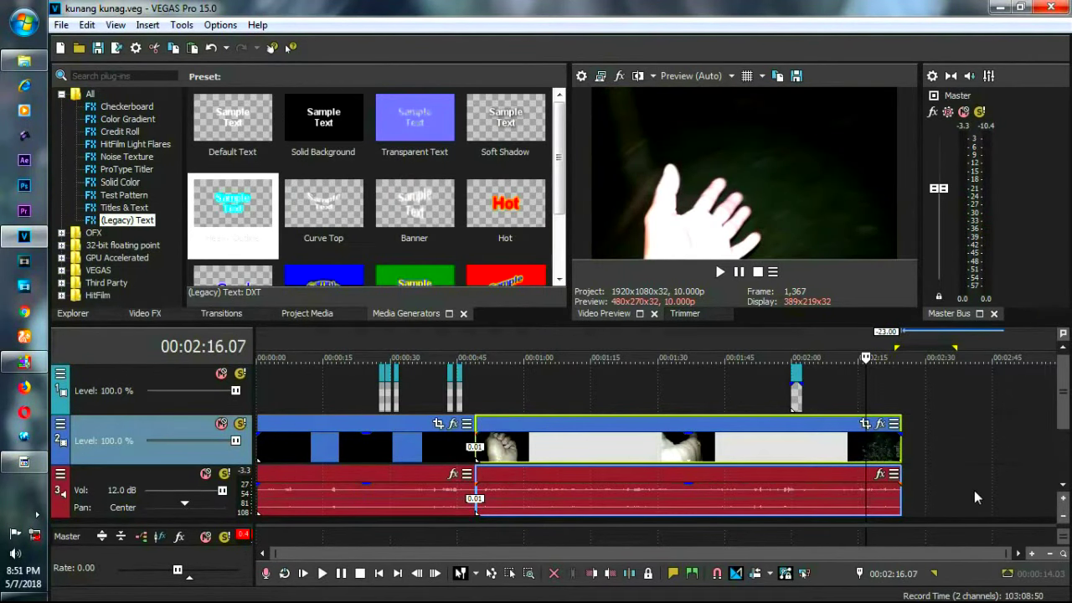
- Select the last video segment together with its audio on the timeline and copy it
{"action": "left_click_drag", "start_coordinate": [614, 550], "coordinate": [770, 515]}
{"action": "left_click", "coordinate": [727, 442]}
{"action": "left_click", "coordinate": [539, 447]}
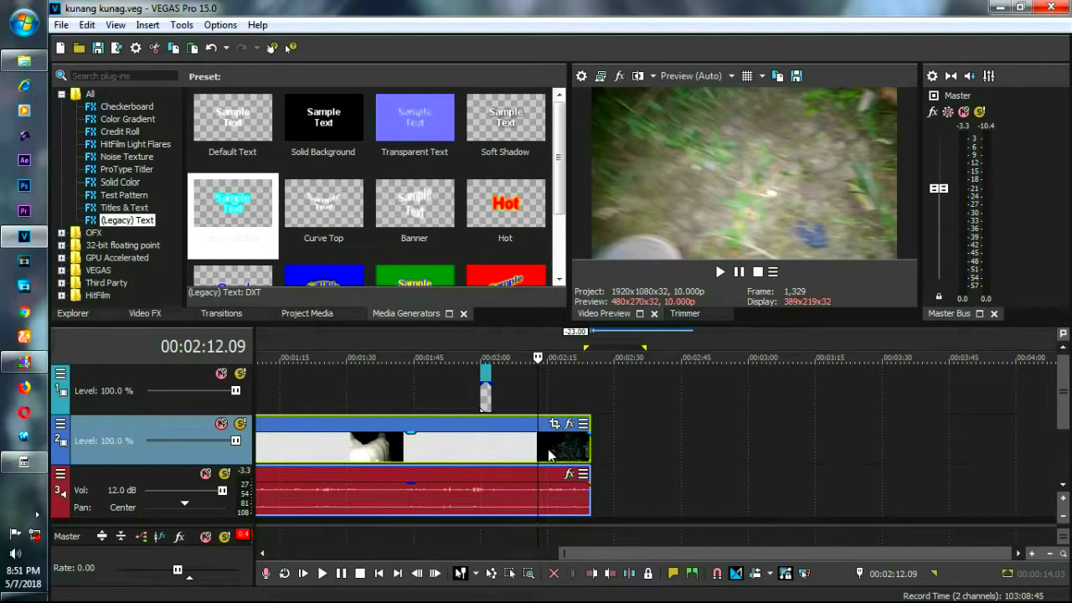
{"action": "left_click", "coordinate": [668, 445]}
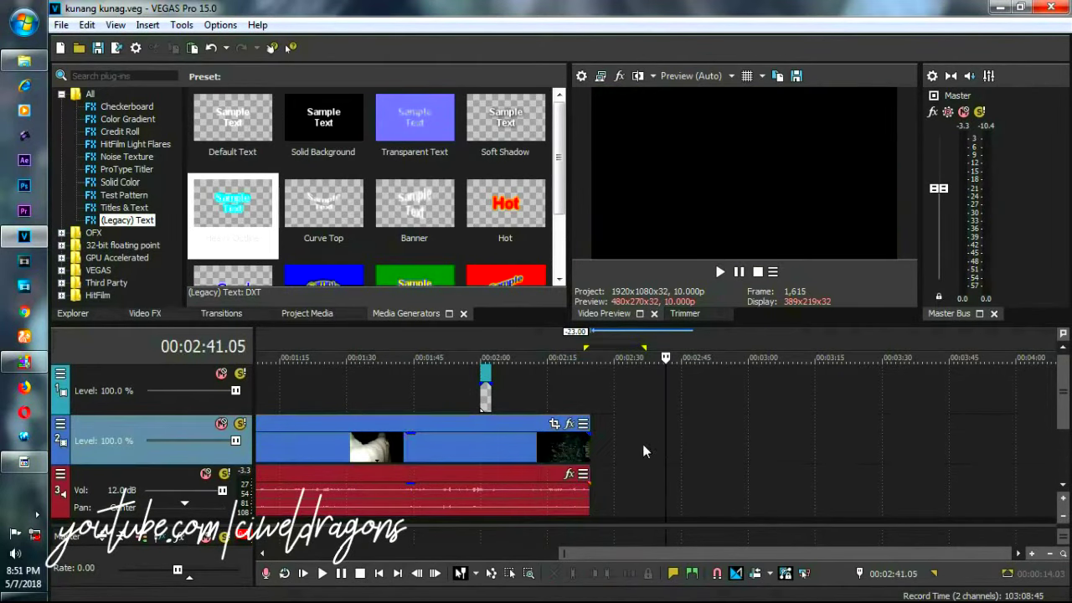
{"action": "left_click", "coordinate": [542, 453]}
{"action": "right_click", "coordinate": [462, 449]}
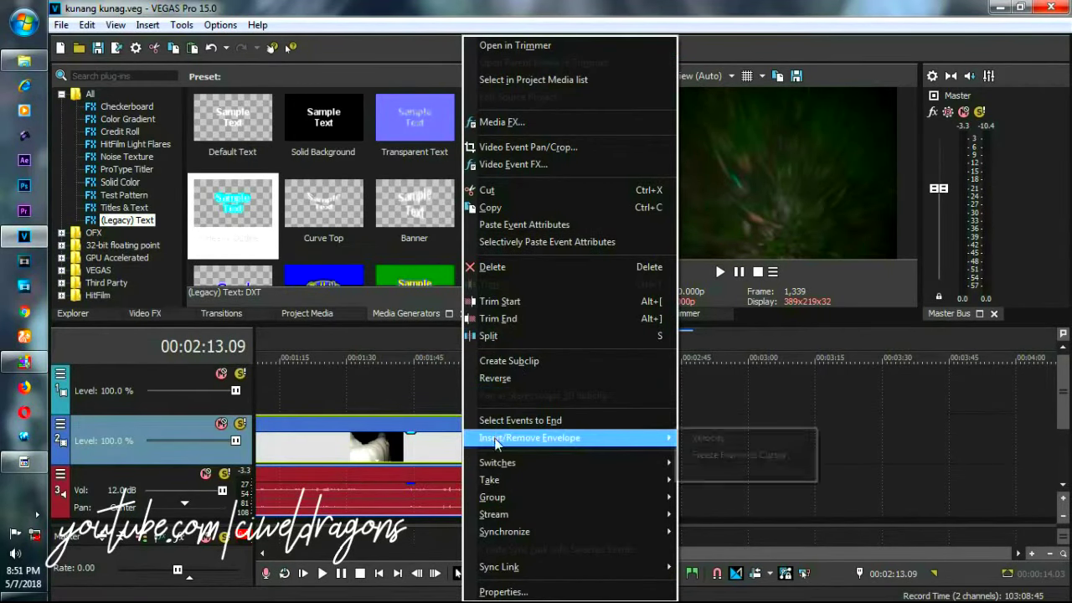
{"action": "left_click", "coordinate": [492, 209]}
- Try to paste the copied segment at 00:02:13.09, inside the existing last segment, and undo the paste
{"action": "right_click", "coordinate": [629, 442]}
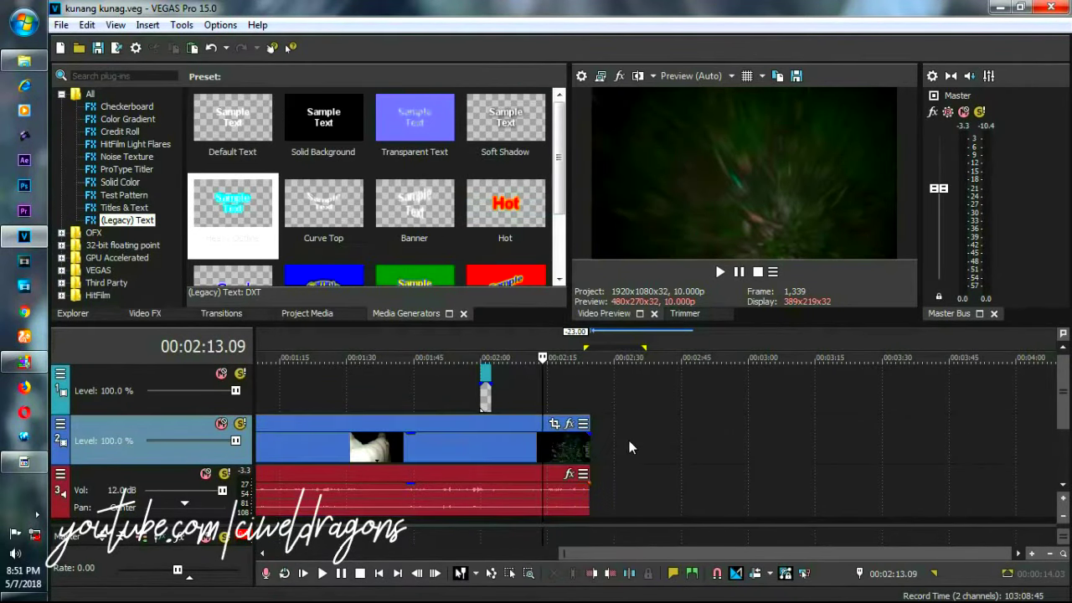
{"action": "right_click", "coordinate": [619, 448]}
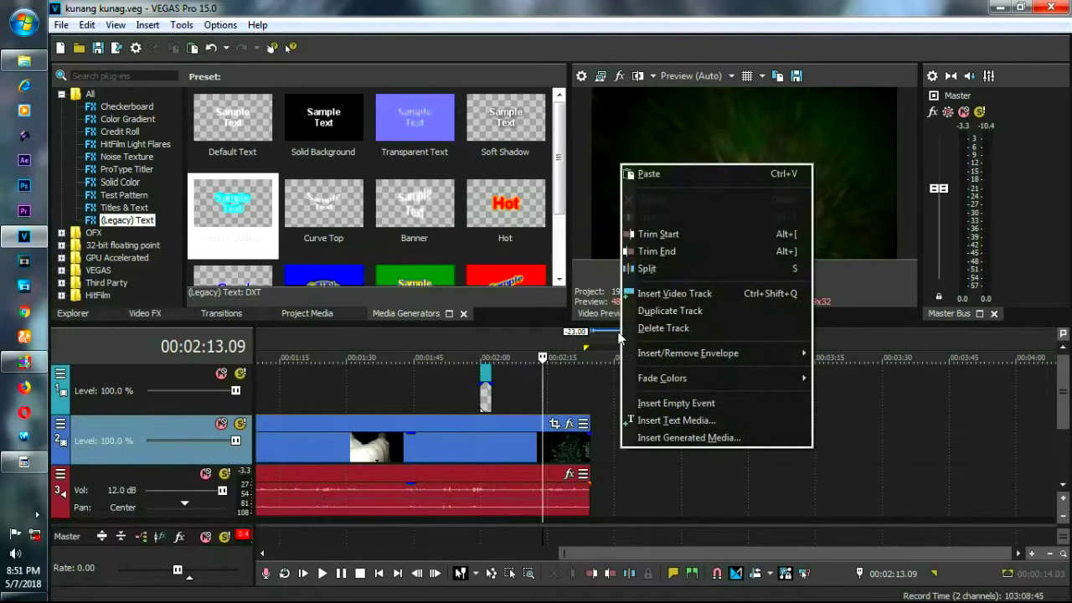
{"action": "left_click", "coordinate": [638, 175]}
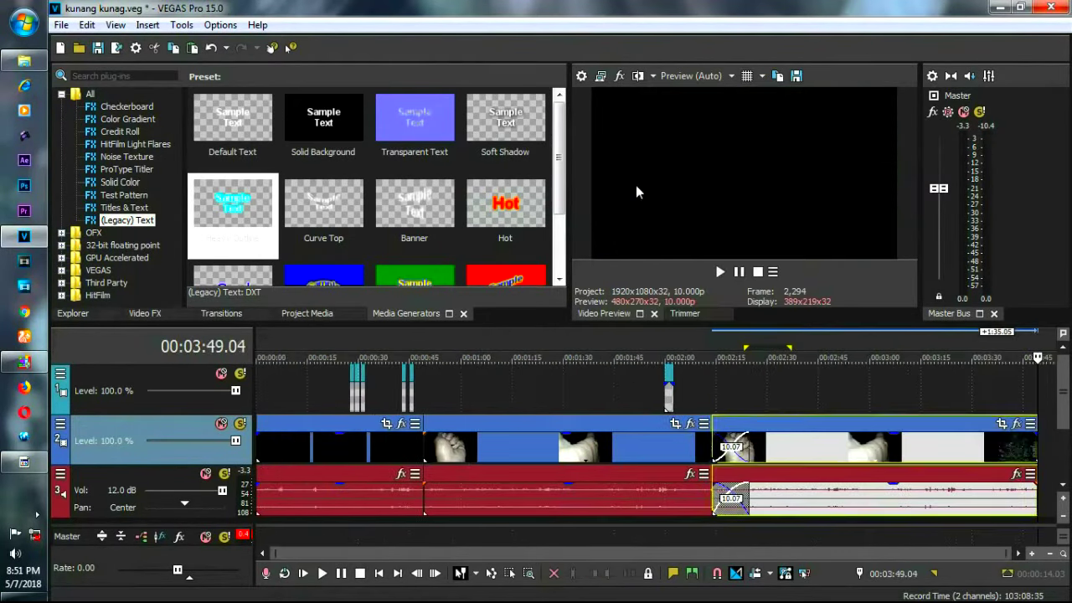
{"action": "left_click", "coordinate": [783, 452]}
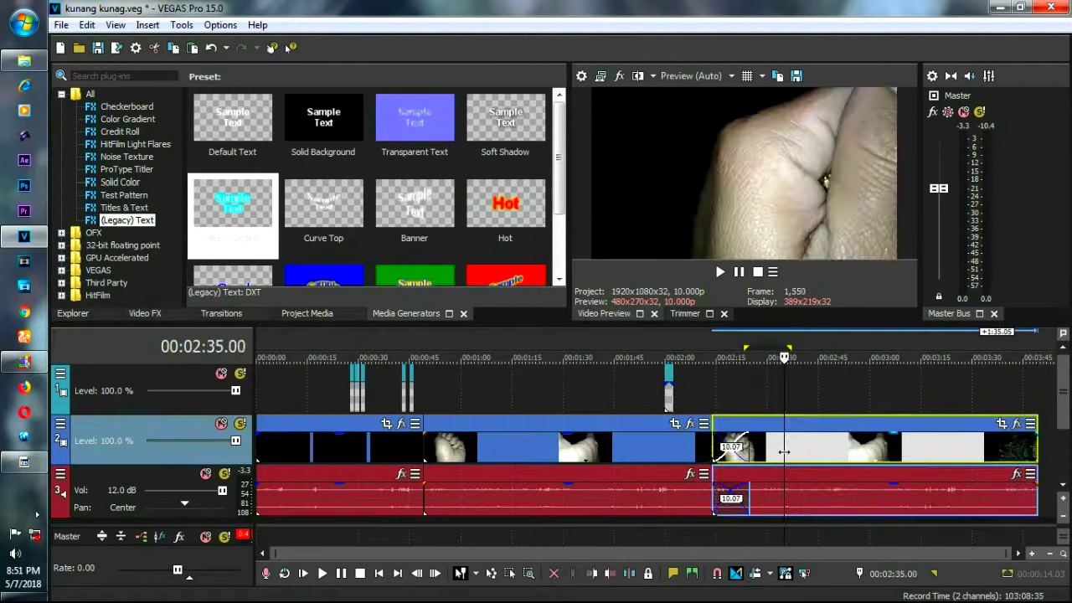
{"action": "key", "text": "ctrl+z"}
- Paste the copied segment at 00:02:26.07, just past the end of the last segment
{"action": "left_click_drag", "start_coordinate": [717, 450], "coordinate": [748, 449]}
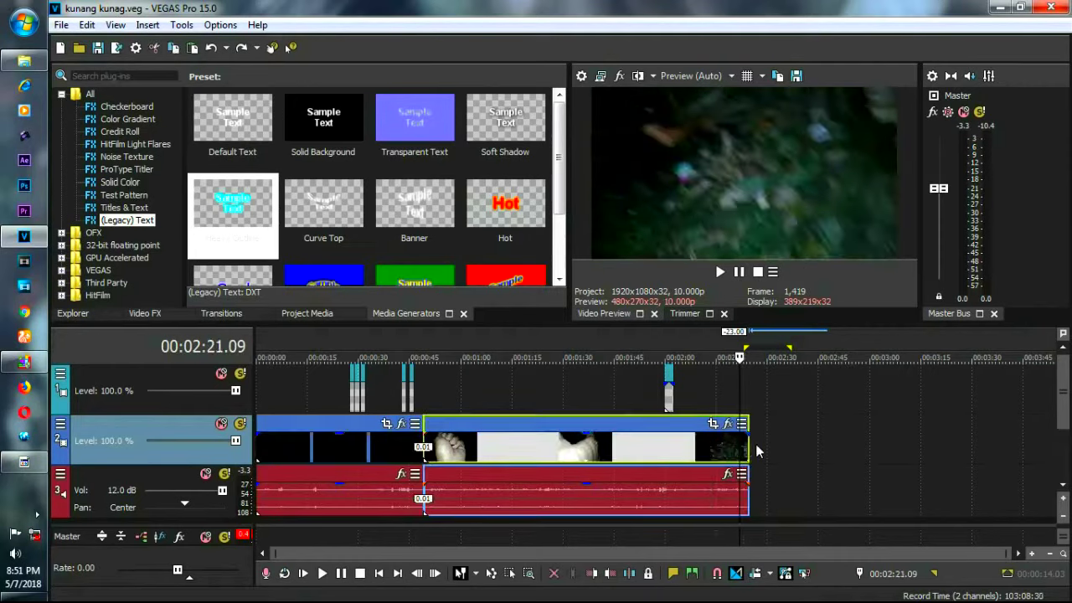
{"action": "left_click", "coordinate": [756, 452]}
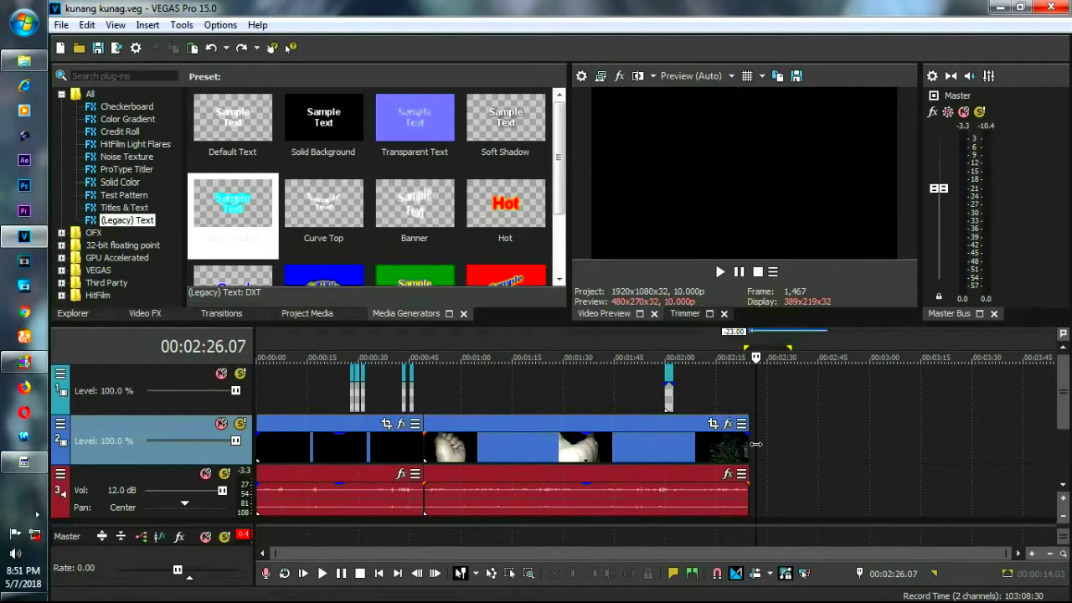
{"action": "key", "text": "ctrl+v"}
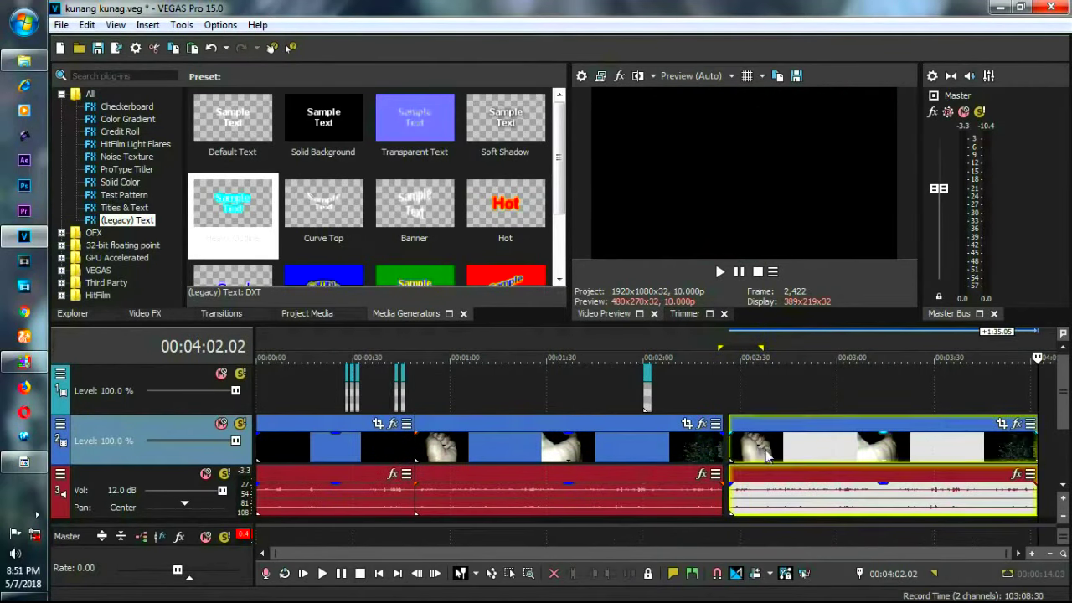
- Place the playback cursor at 00:02:27.01, near the start of the pasted segment, and play from there
{"action": "left_click", "coordinate": [764, 449]}
{"action": "scroll", "coordinate": [764, 448], "scroll_direction": "up", "scroll_amount": 5}
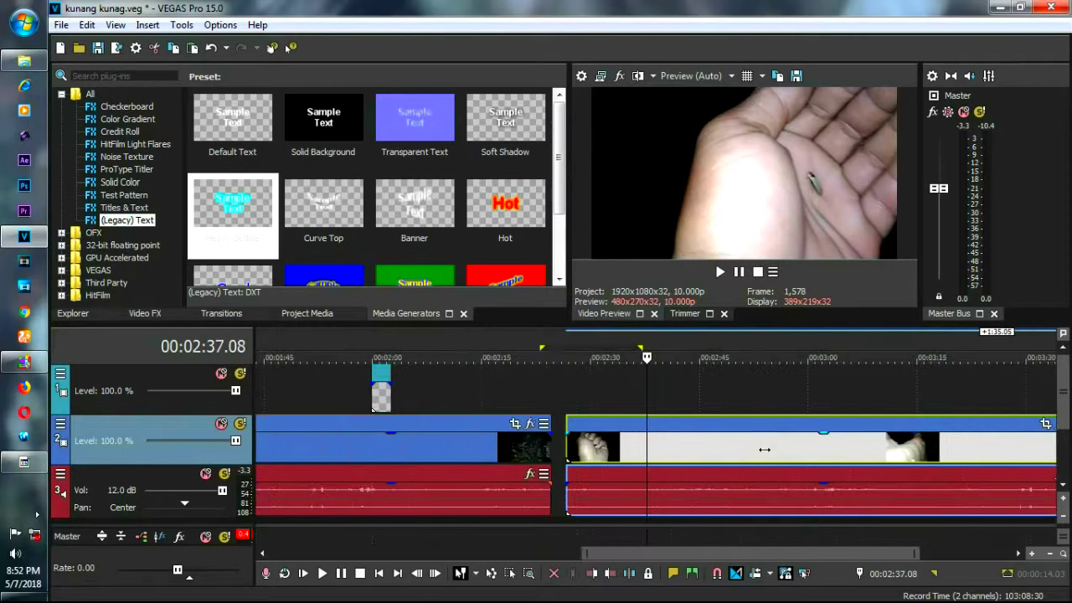
{"action": "scroll", "coordinate": [765, 448], "scroll_direction": "down", "scroll_amount": 5}
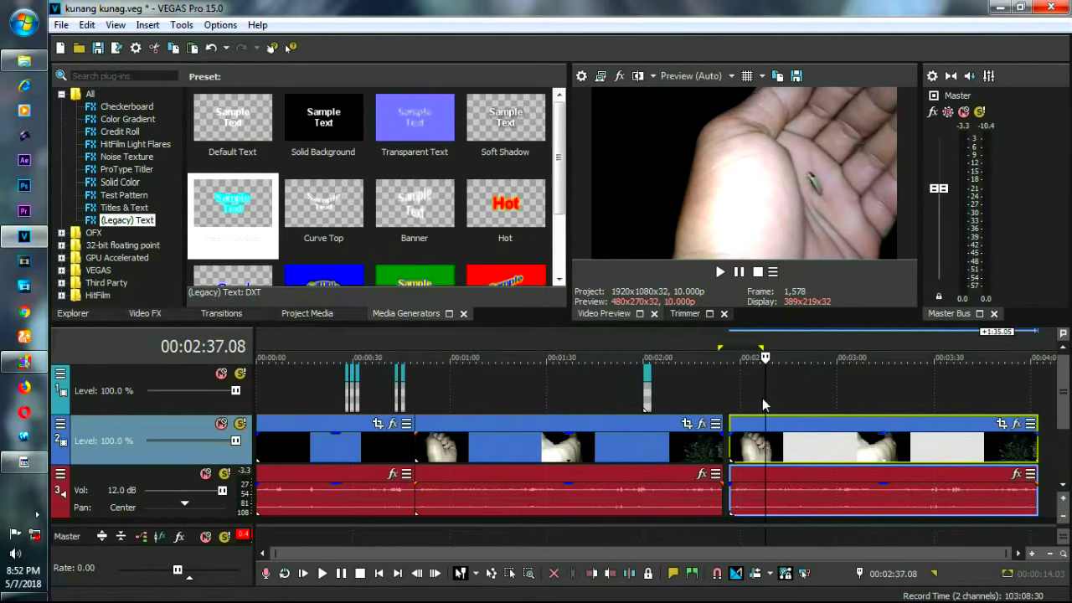
{"action": "left_click_drag", "start_coordinate": [765, 399], "coordinate": [730, 391]}
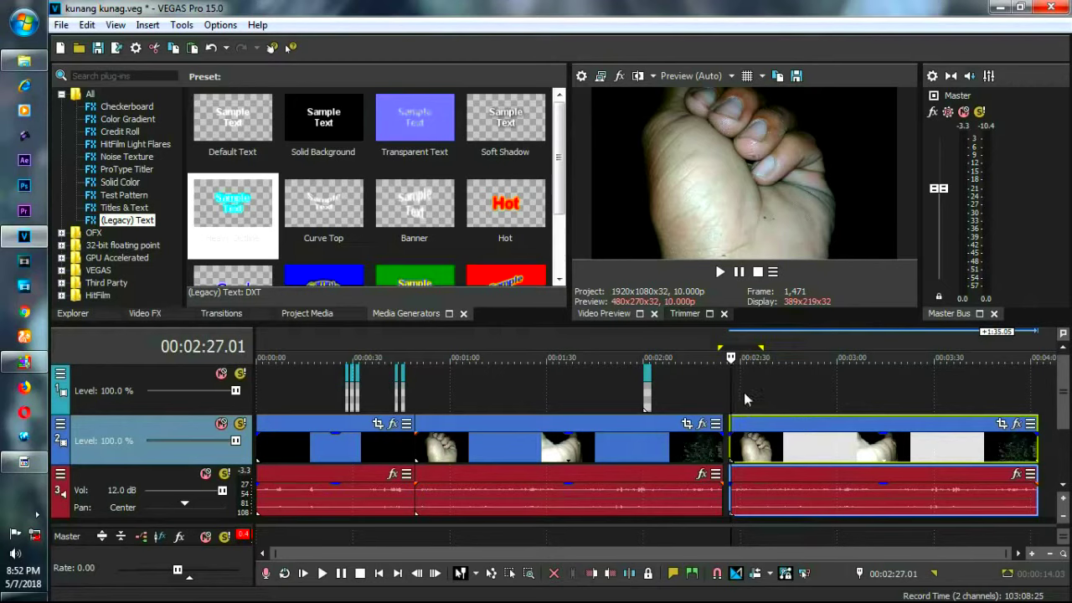
{"action": "scroll", "coordinate": [743, 392], "scroll_direction": "up", "scroll_amount": 5}
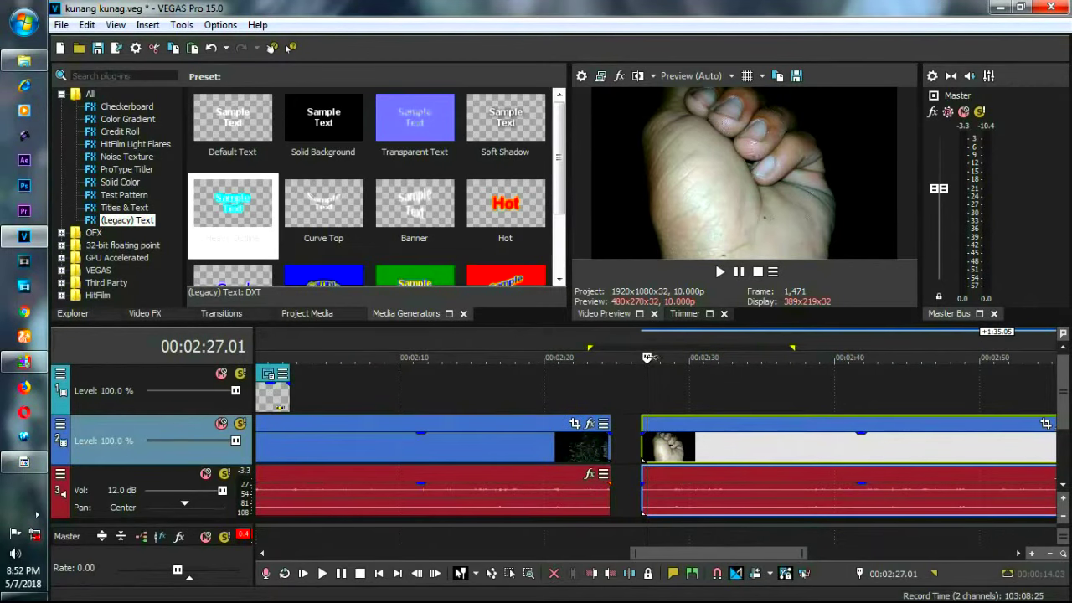
{"action": "left_click", "coordinate": [721, 273]}
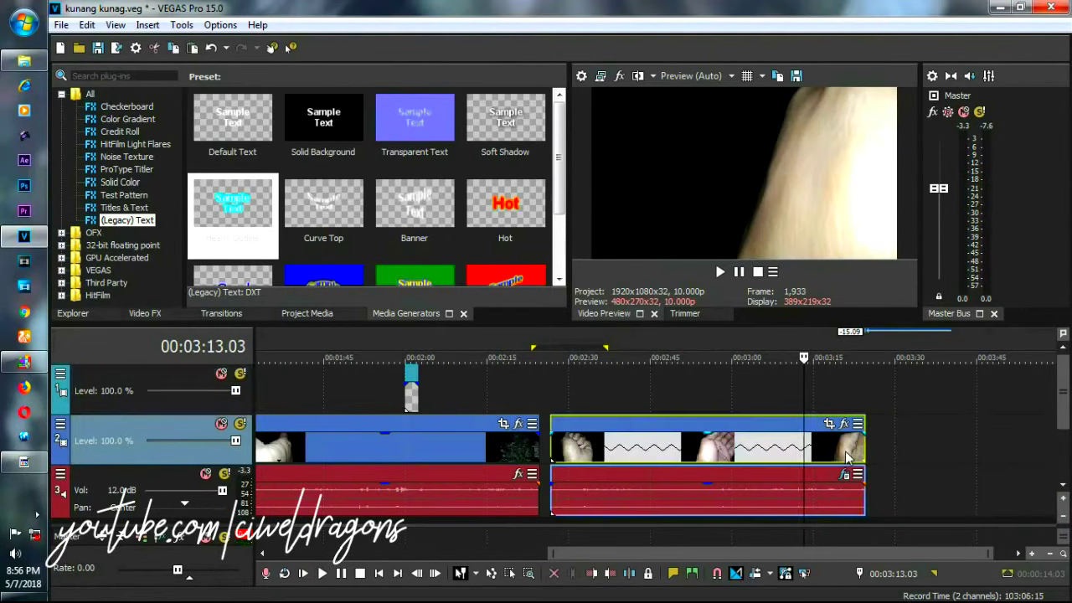
- Move the playback cursor to the pasted segment's start at 00:02:27.00 and increase the timeline's track height
{"action": "left_click_drag", "start_coordinate": [809, 444], "coordinate": [858, 448]}
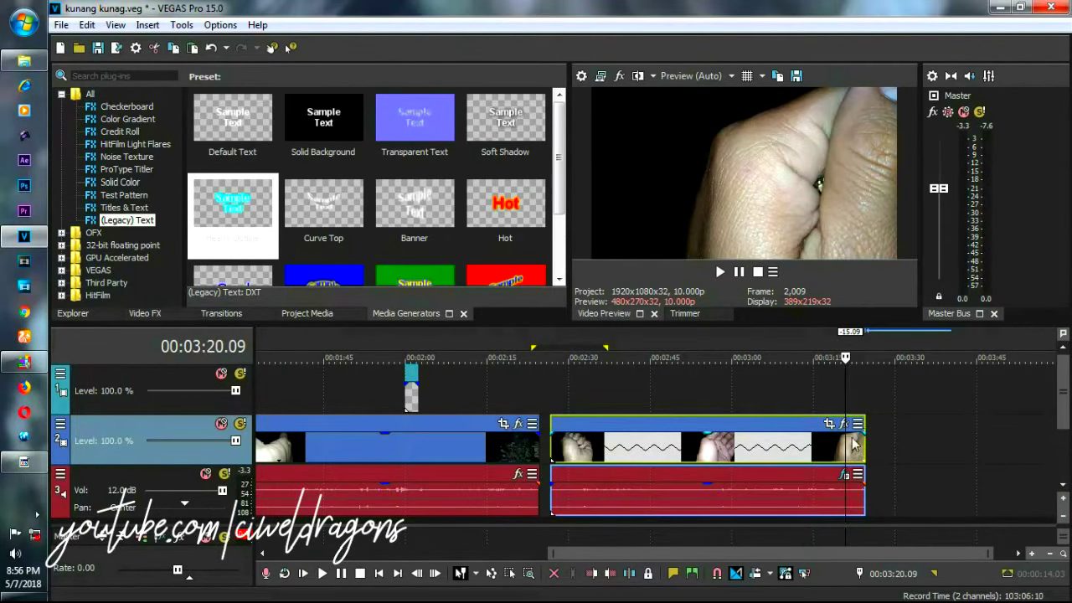
{"action": "left_click", "coordinate": [552, 398]}
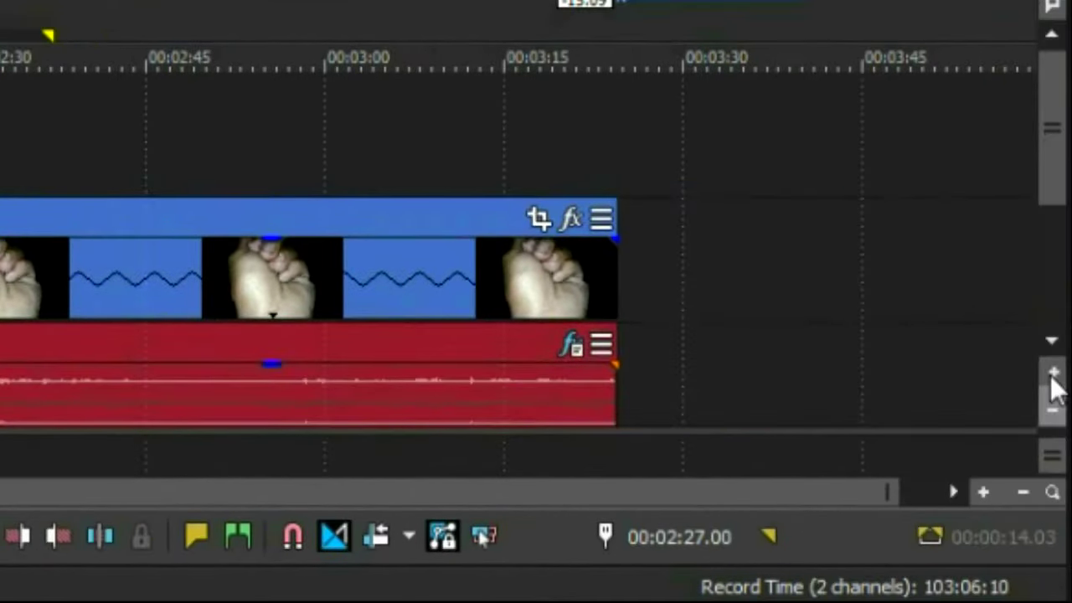
{"action": "left_click", "coordinate": [1052, 374]}
{"action": "left_click", "coordinate": [1052, 373]}
{"action": "left_click", "coordinate": [1051, 374]}
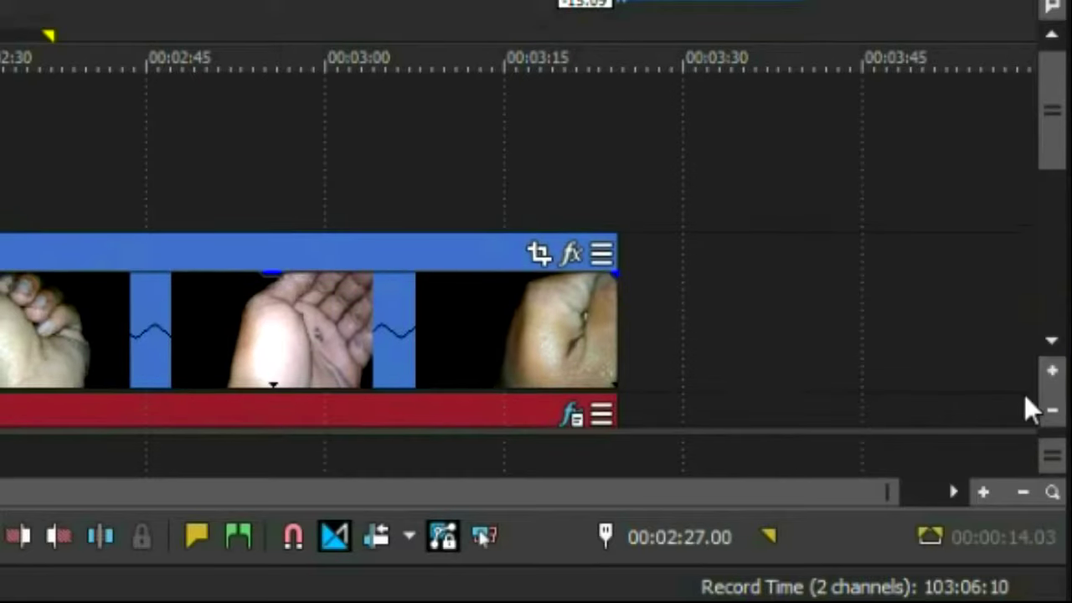
- Add a fade-in of about 15 seconds to the pasted video segment and play it from 00:02:27.00 to about 00:02:41.00
{"action": "scroll", "coordinate": [1054, 193], "scroll_direction": "down", "scroll_amount": 3}
{"action": "scroll", "coordinate": [1060, 211], "scroll_direction": "up", "scroll_amount": 3}
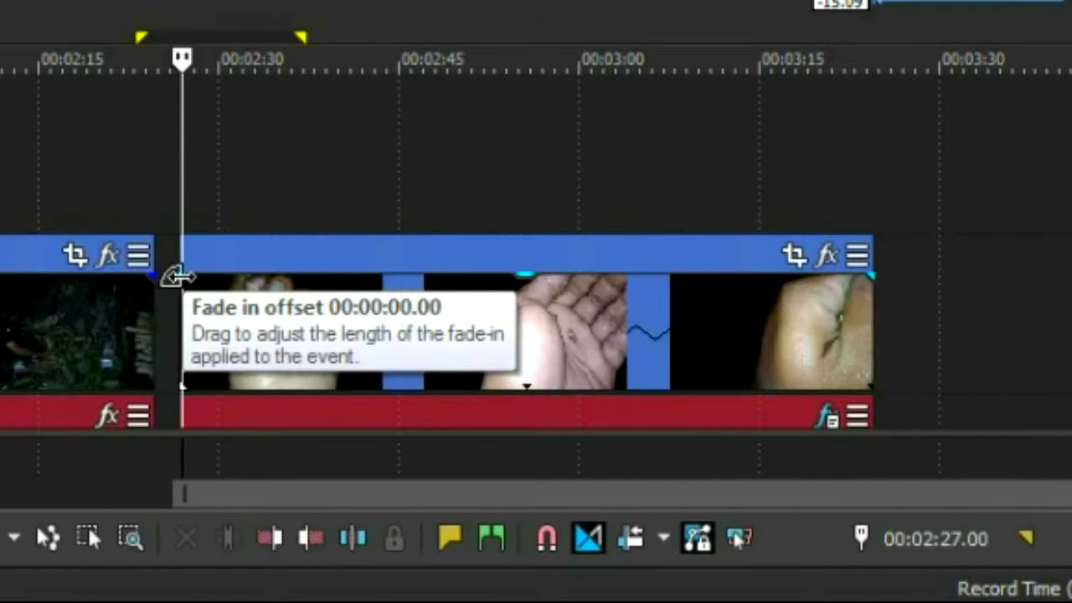
{"action": "left_click", "coordinate": [550, 453]}
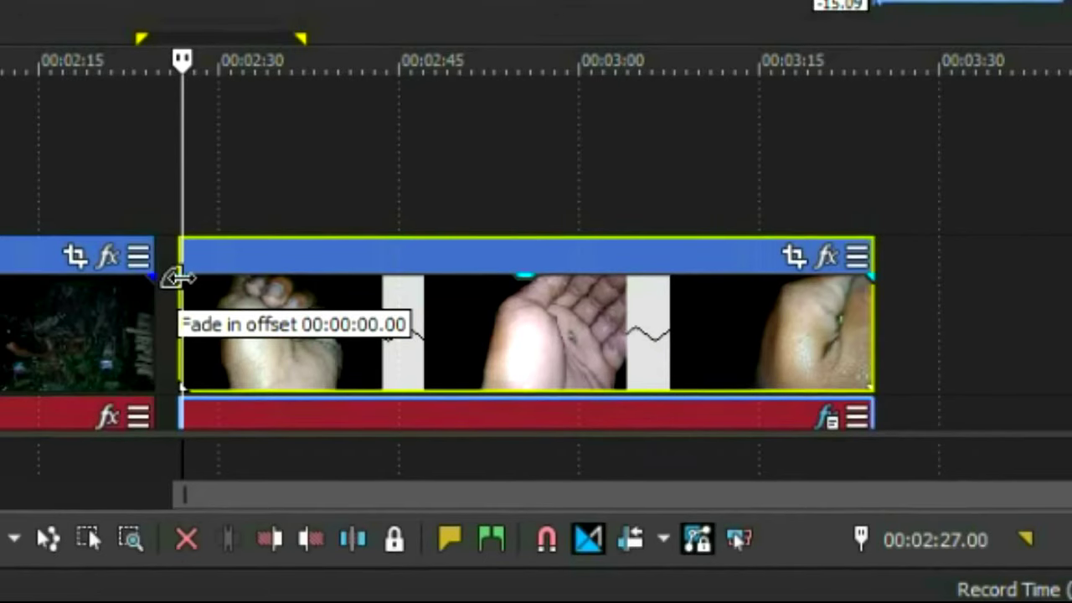
{"action": "left_click_drag", "start_coordinate": [174, 276], "coordinate": [354, 293]}
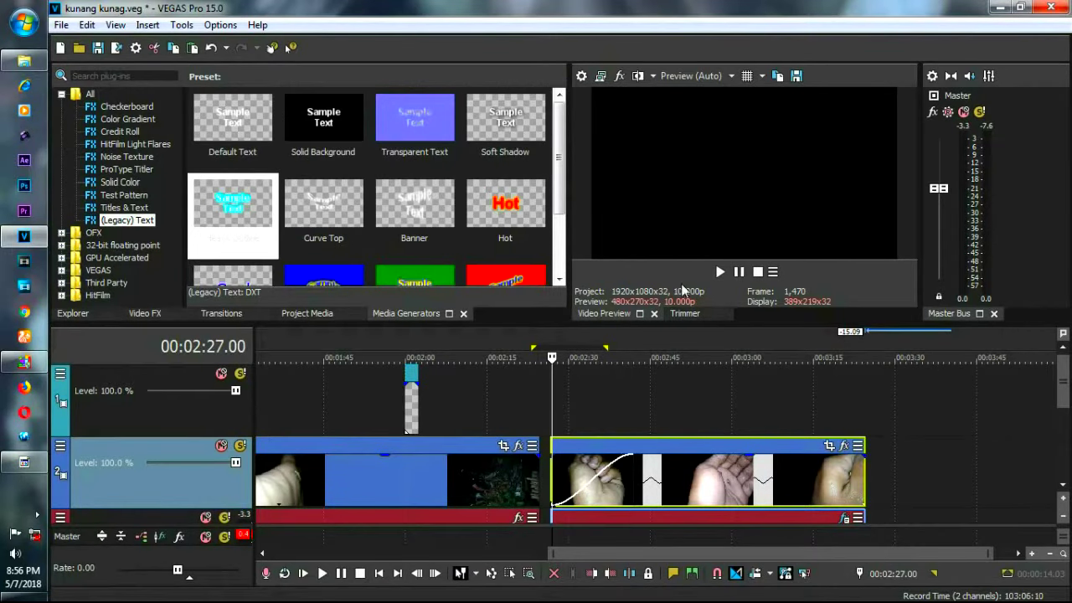
{"action": "left_click", "coordinate": [720, 272]}
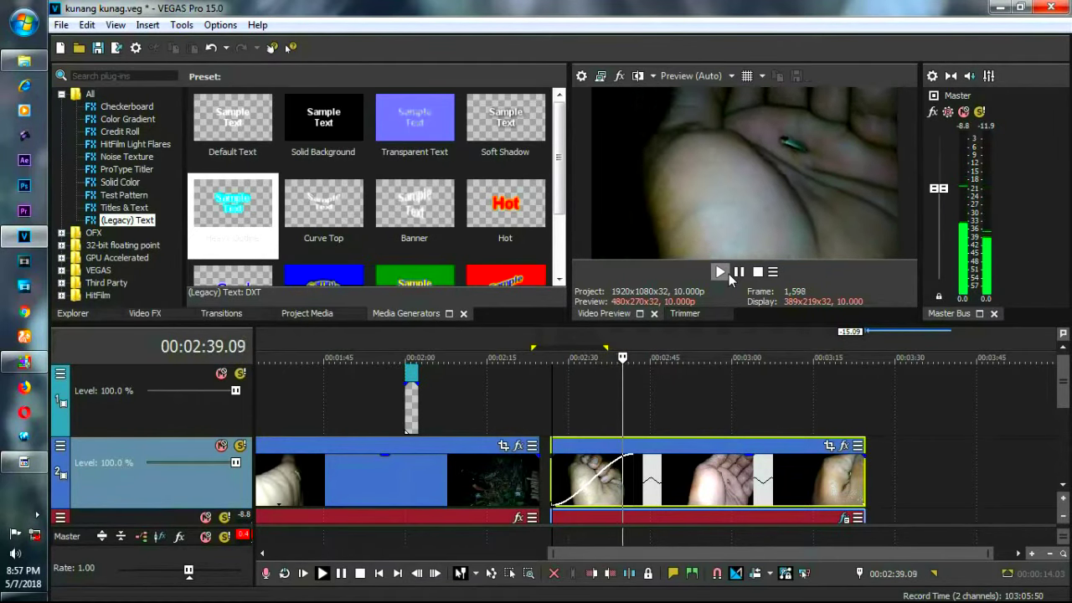
{"action": "left_click", "coordinate": [739, 272]}
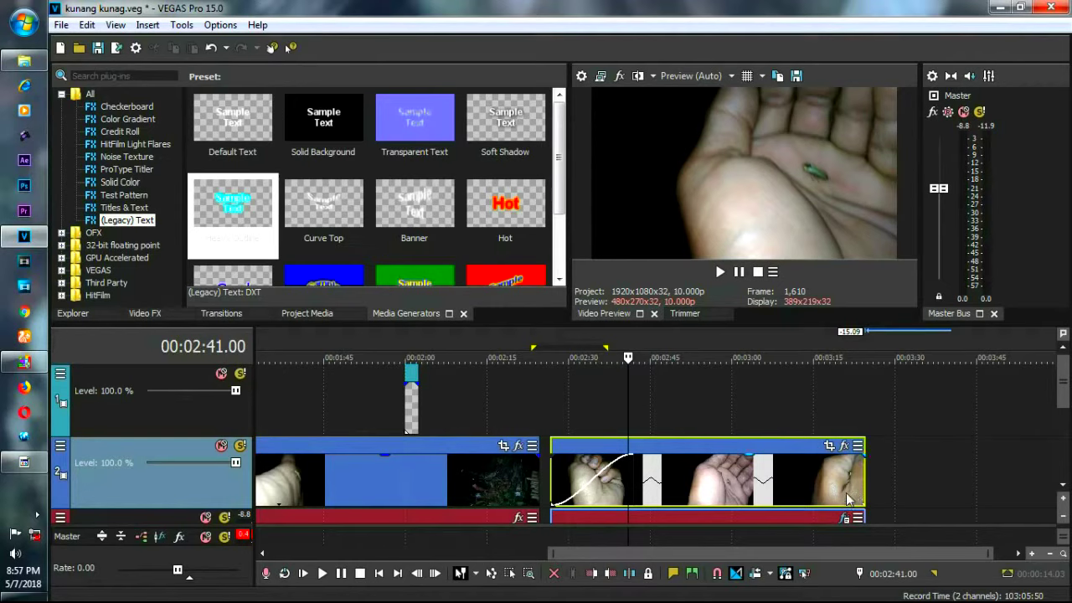
- Add a fade-out of about 5 seconds to the pasted video segment's end and play it from 00:03:17.00 past the end
{"action": "left_click", "coordinate": [848, 485]}
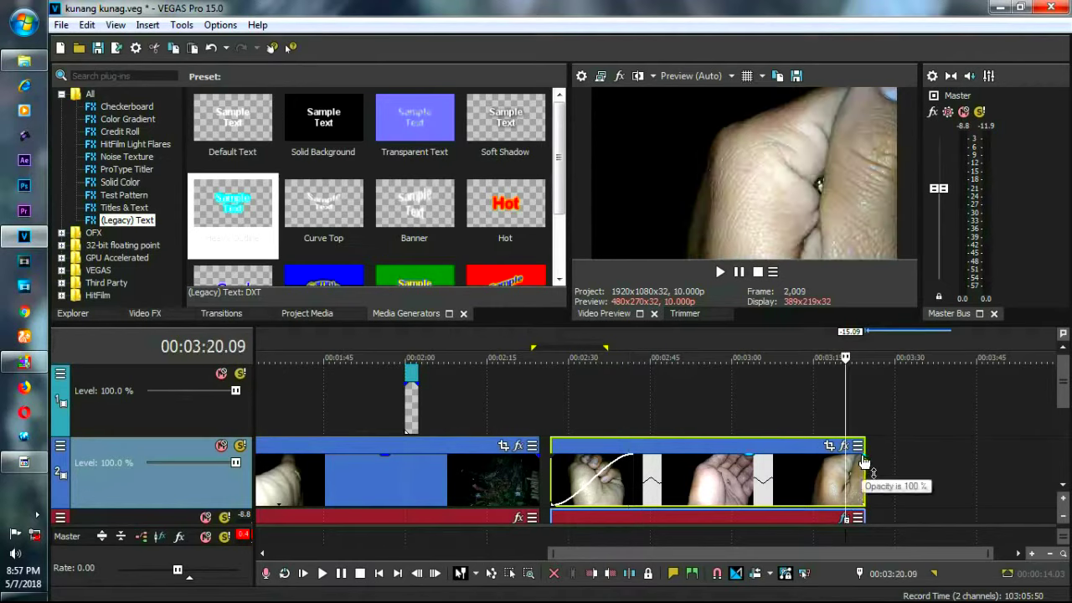
{"action": "left_click_drag", "start_coordinate": [863, 447], "coordinate": [837, 468]}
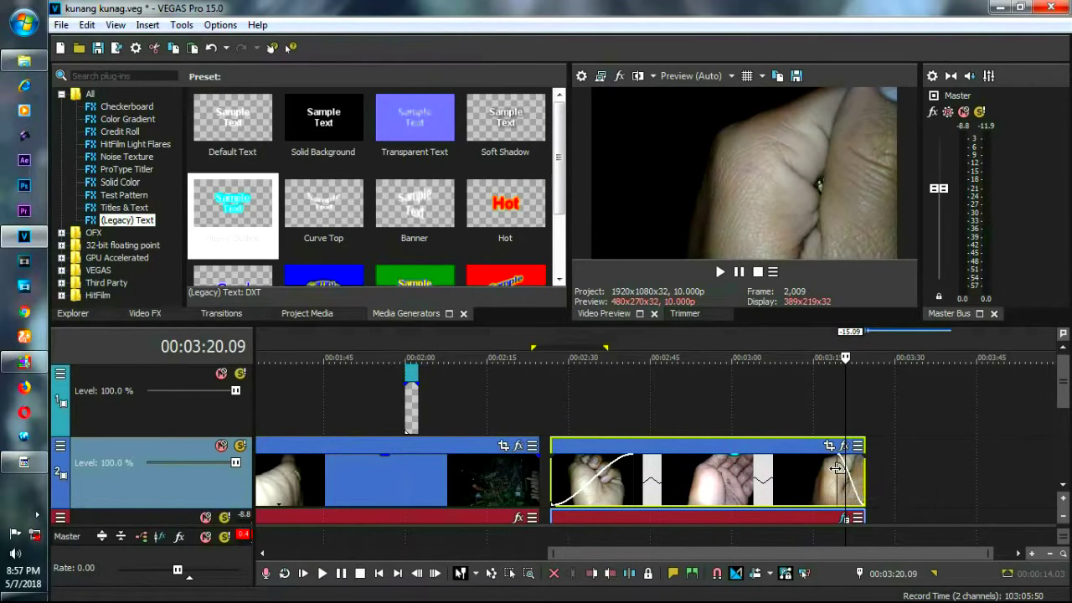
{"action": "left_click", "coordinate": [825, 421]}
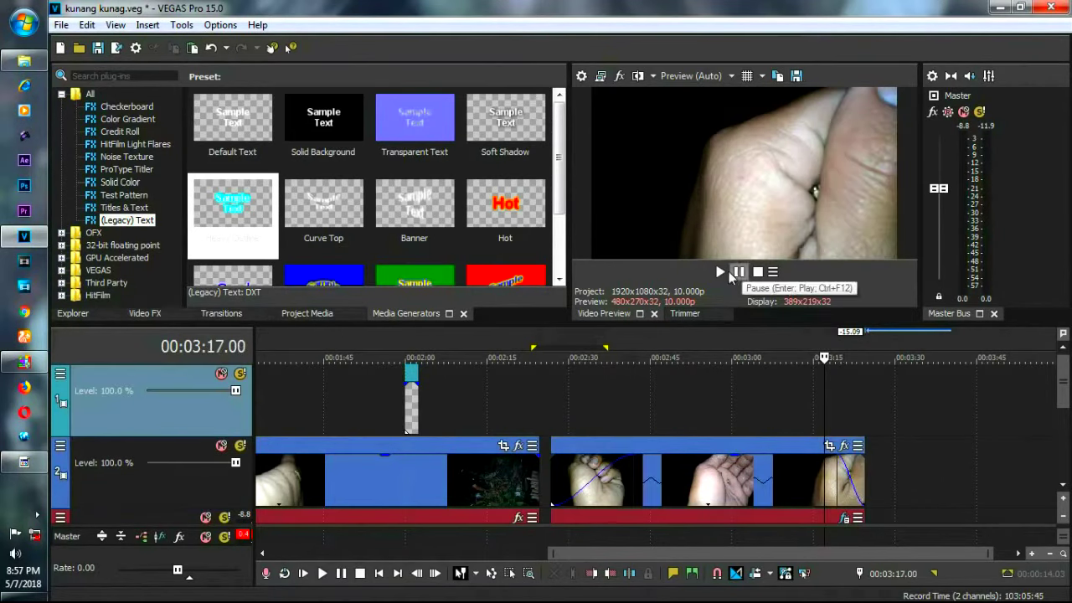
{"action": "left_click", "coordinate": [721, 272]}
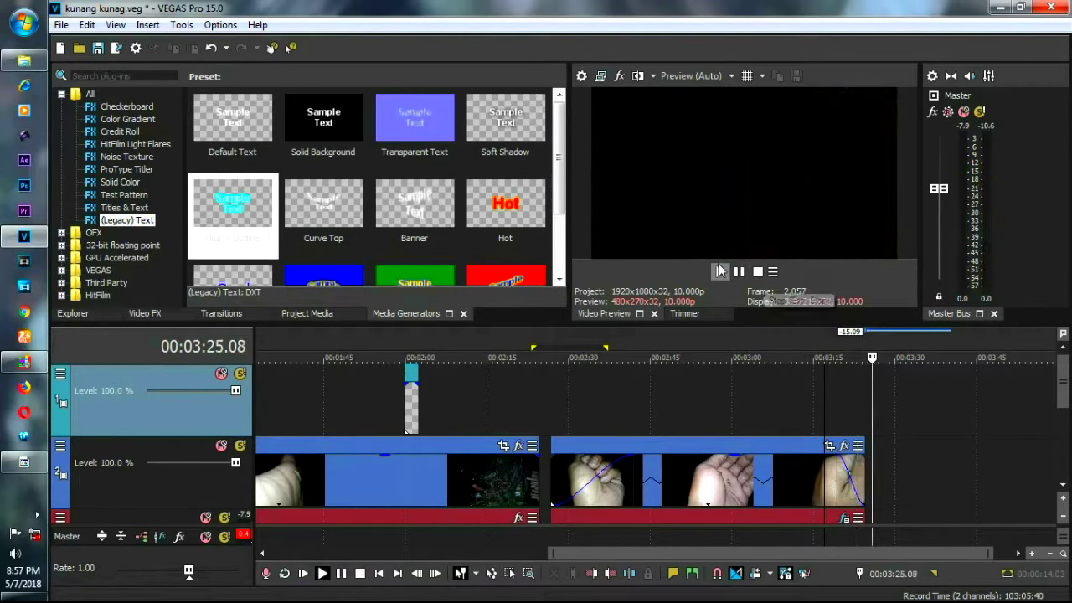
{"action": "left_click", "coordinate": [738, 272]}
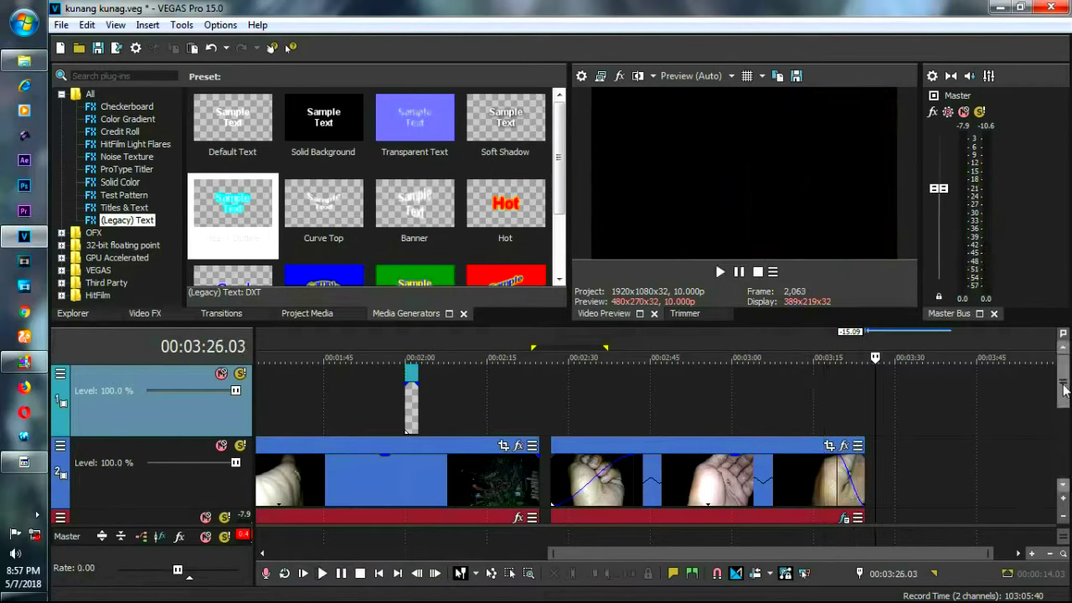
- Add a fade-out of about 14 seconds to the end of the pasted segment's audio
{"action": "scroll", "coordinate": [1068, 406], "scroll_direction": "down", "scroll_amount": 1}
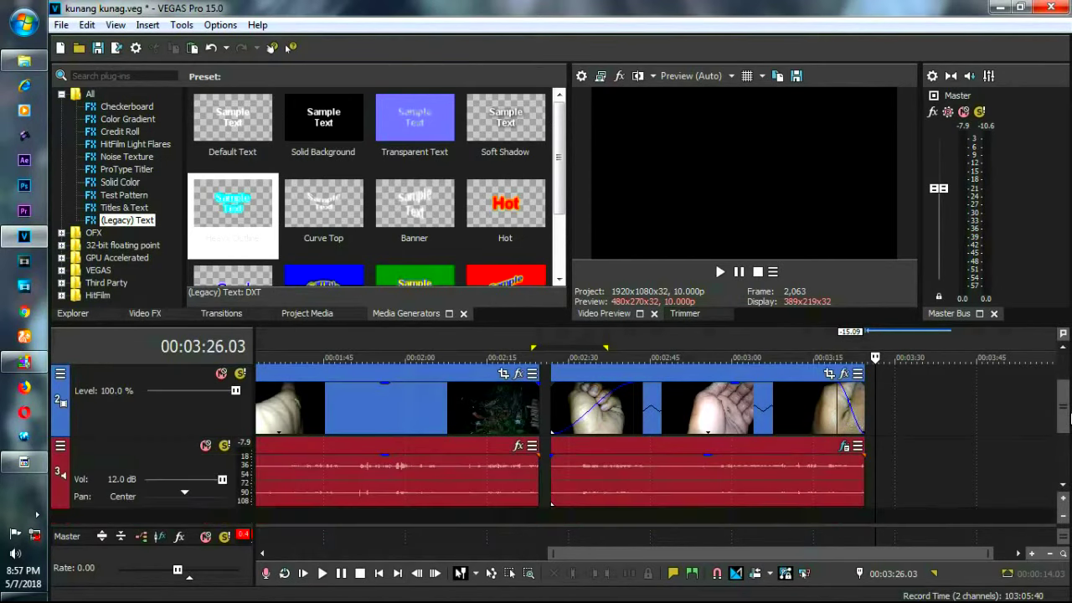
{"action": "left_click", "coordinate": [839, 470]}
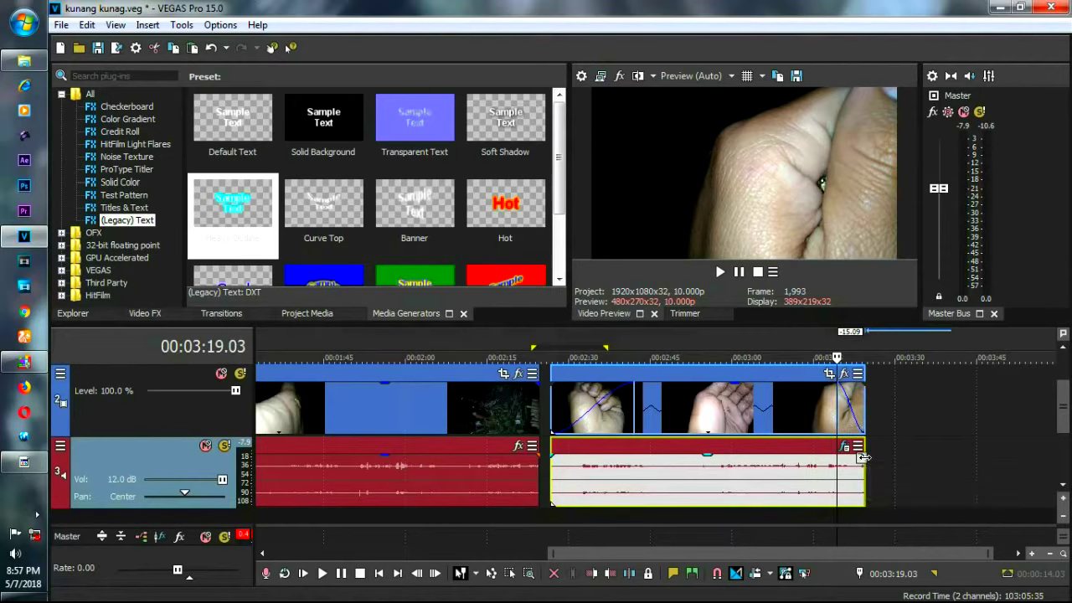
{"action": "left_click_drag", "start_coordinate": [863, 457], "coordinate": [793, 463]}
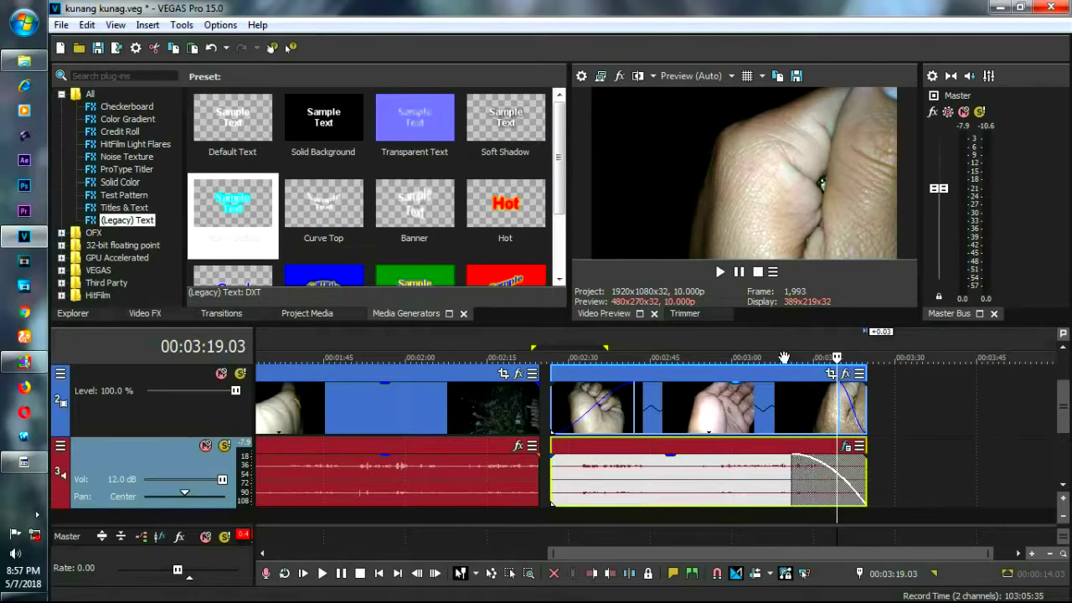
- Play the pasted segment's audio fade-out from 00:03:11.08 past the segment's end
{"action": "key", "text": "Left"}
{"action": "key", "text": "Left"}
{"action": "key", "text": "Left"}
{"action": "key", "text": "Left"}
{"action": "key", "text": "Left"}
{"action": "key", "text": "Left"}
{"action": "key", "text": "Left"}
{"action": "key", "text": "Left"}
{"action": "key", "text": "Left"}
{"action": "key", "text": "Left"}
{"action": "key", "text": "Left"}
{"action": "key", "text": "Left"}
{"action": "key", "text": "Left"}
{"action": "key", "text": "Left"}
{"action": "key", "text": "Left"}
{"action": "key", "text": "Left"}
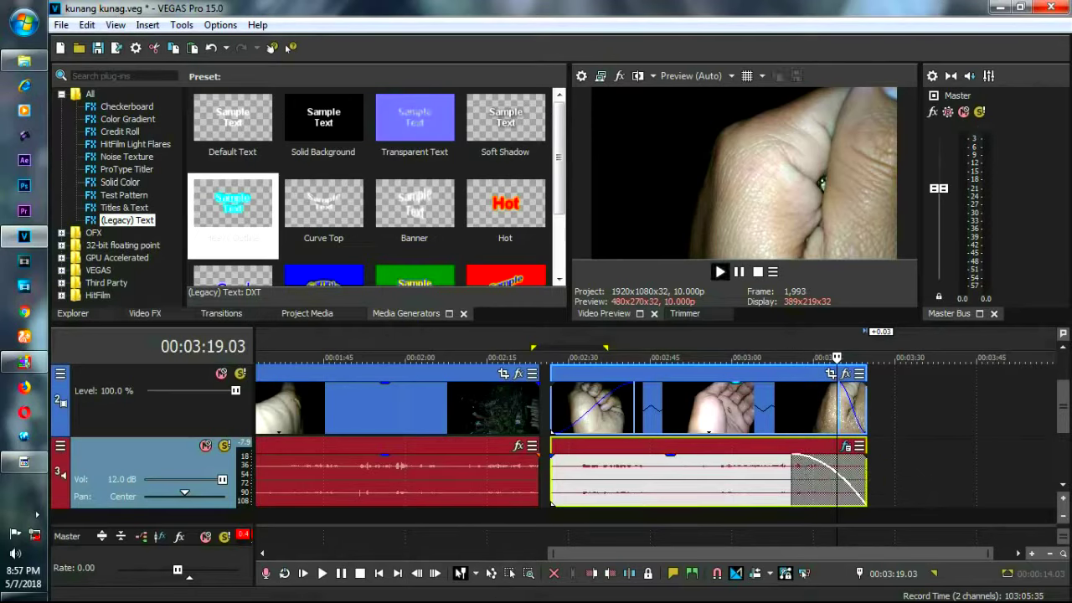
{"action": "left_click", "coordinate": [795, 515]}
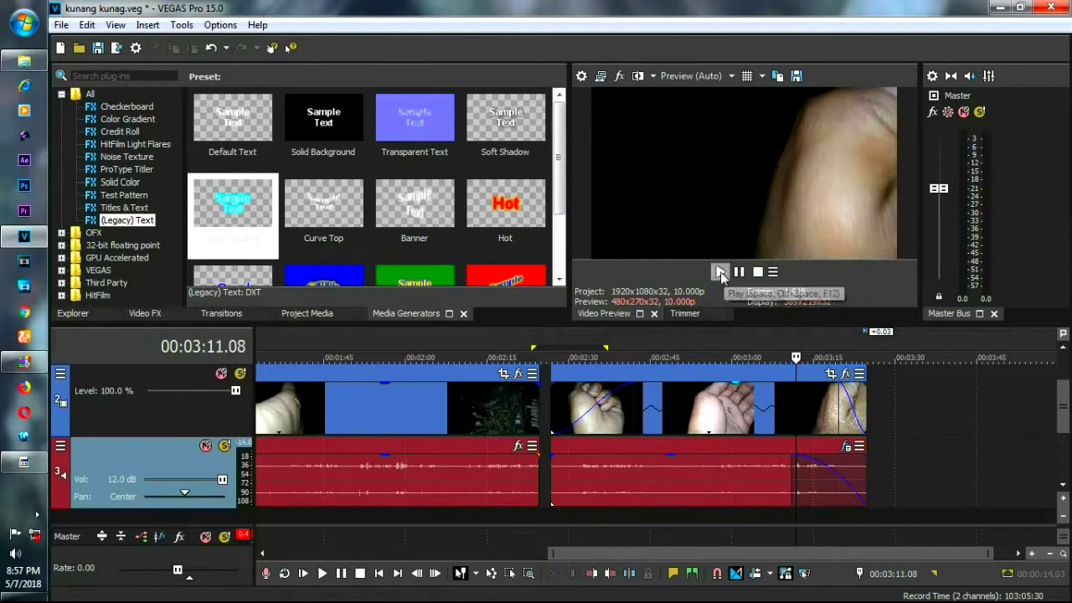
{"action": "left_click", "coordinate": [719, 273]}
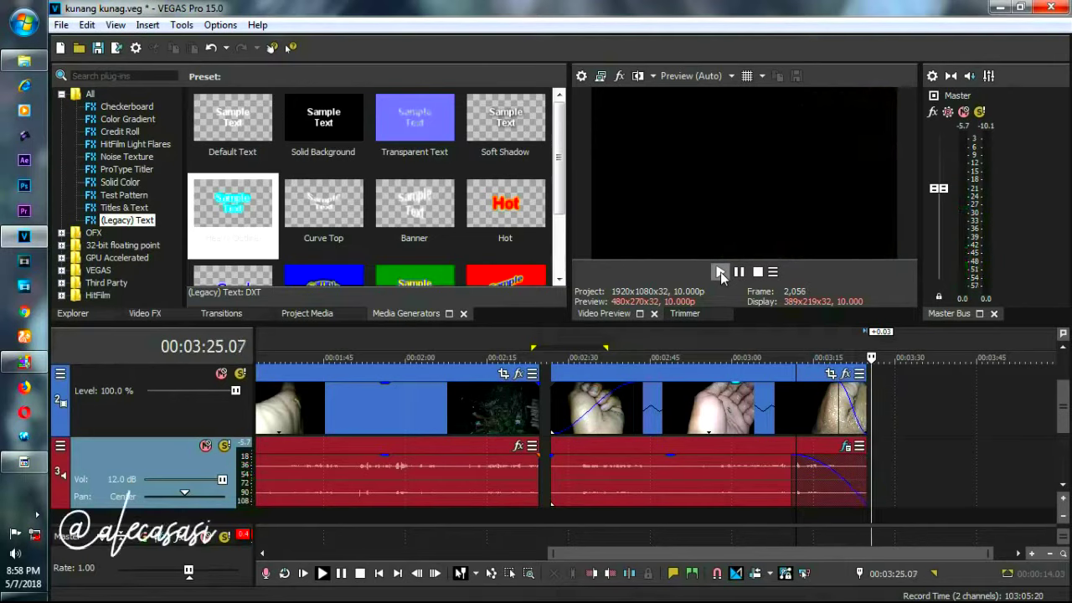
{"action": "key", "text": "space"}
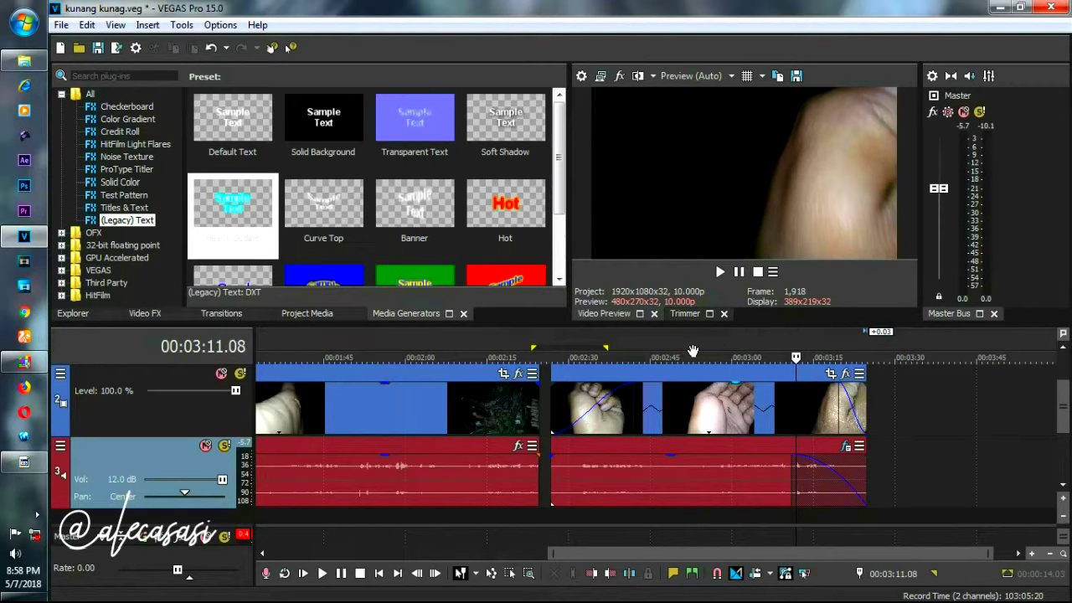
- Split the pasted segment's video and audio at 00:02:56.01
{"action": "left_click", "coordinate": [712, 515]}
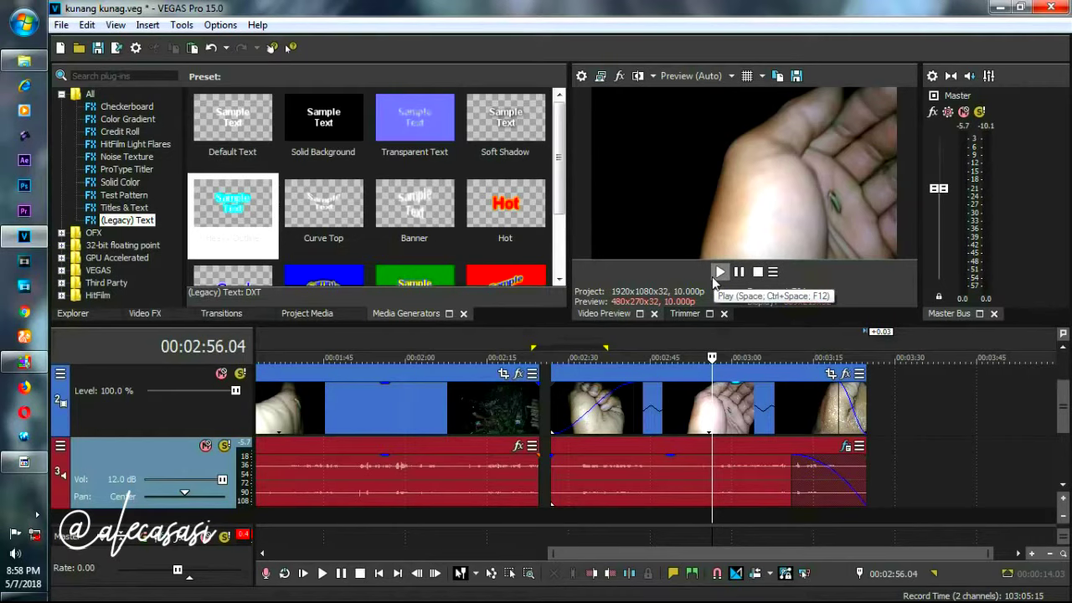
{"action": "left_click", "coordinate": [712, 408]}
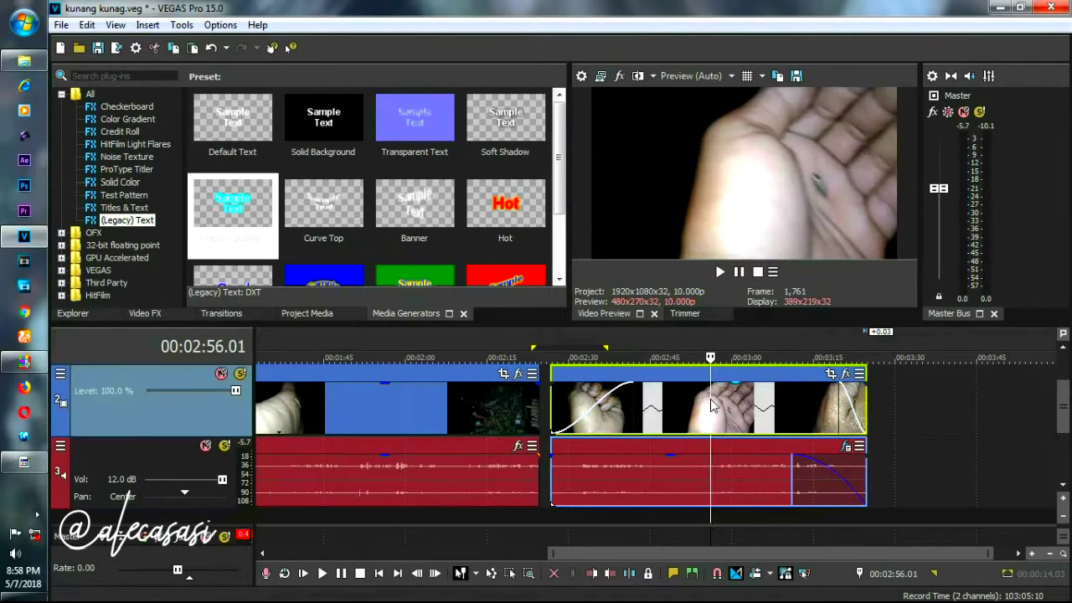
{"action": "key", "text": "s"}
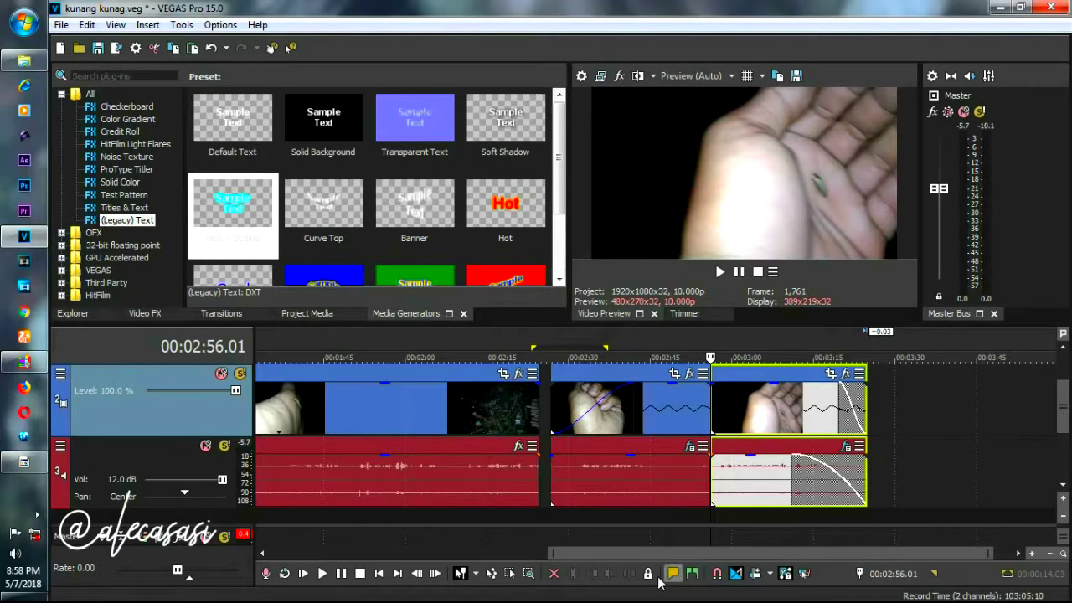
- Move the second half of the split segment earlier to overlap the first half by 3.09, and play from 00:02:52.01
{"action": "left_click", "coordinate": [724, 396]}
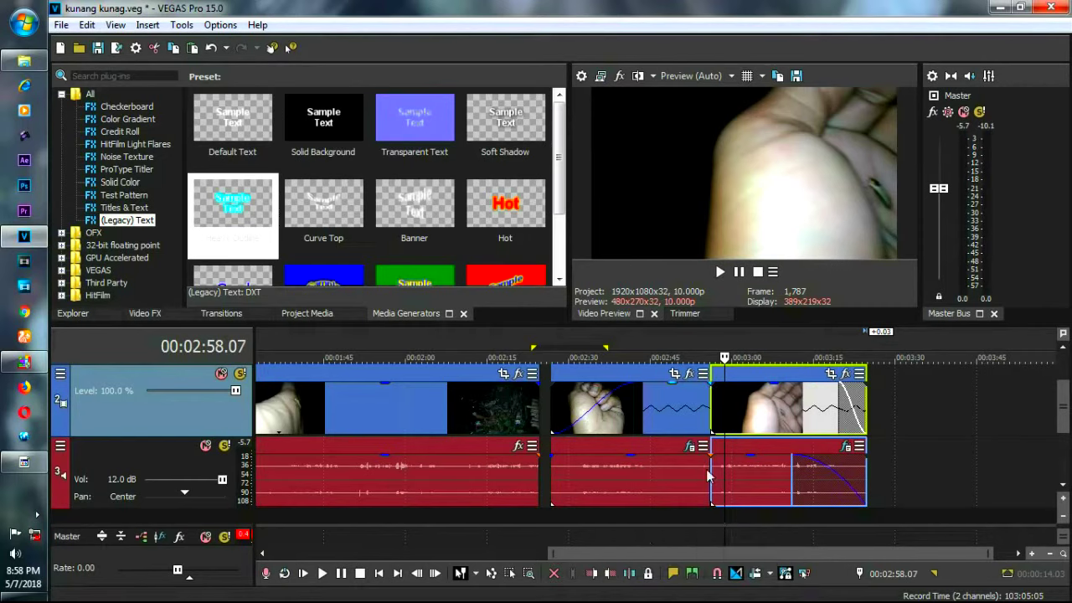
{"action": "left_click", "coordinate": [709, 515]}
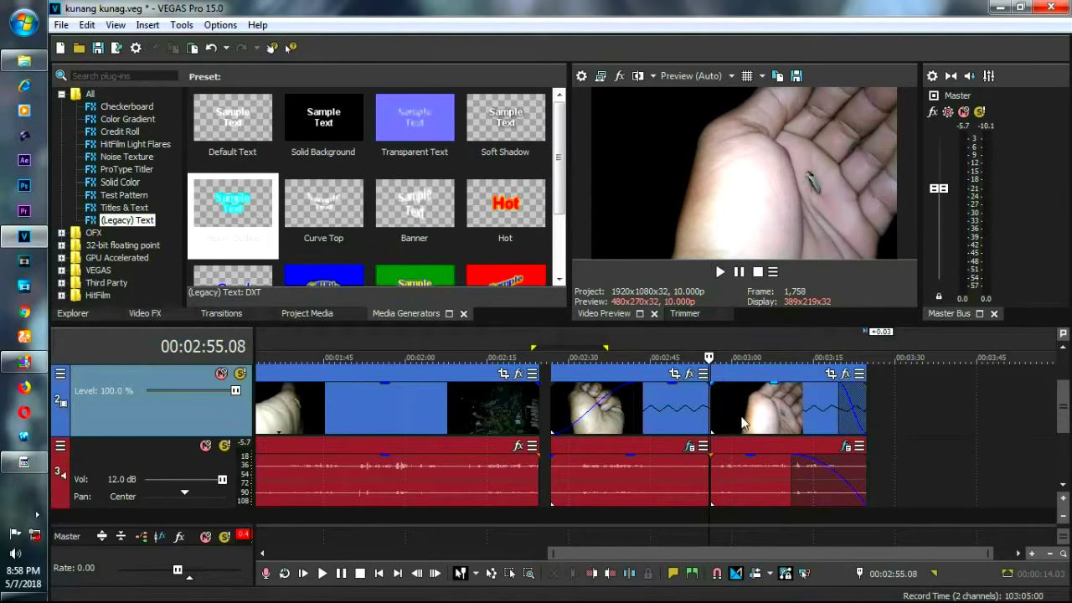
{"action": "left_click_drag", "start_coordinate": [768, 425], "coordinate": [748, 418]}
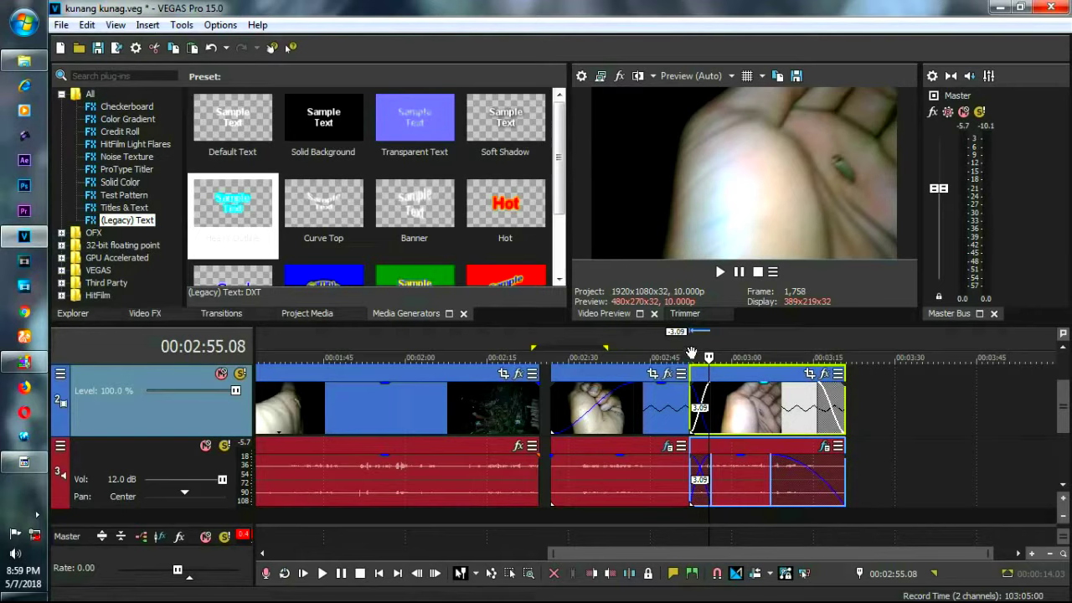
{"action": "left_click_drag", "start_coordinate": [709, 357], "coordinate": [688, 358]}
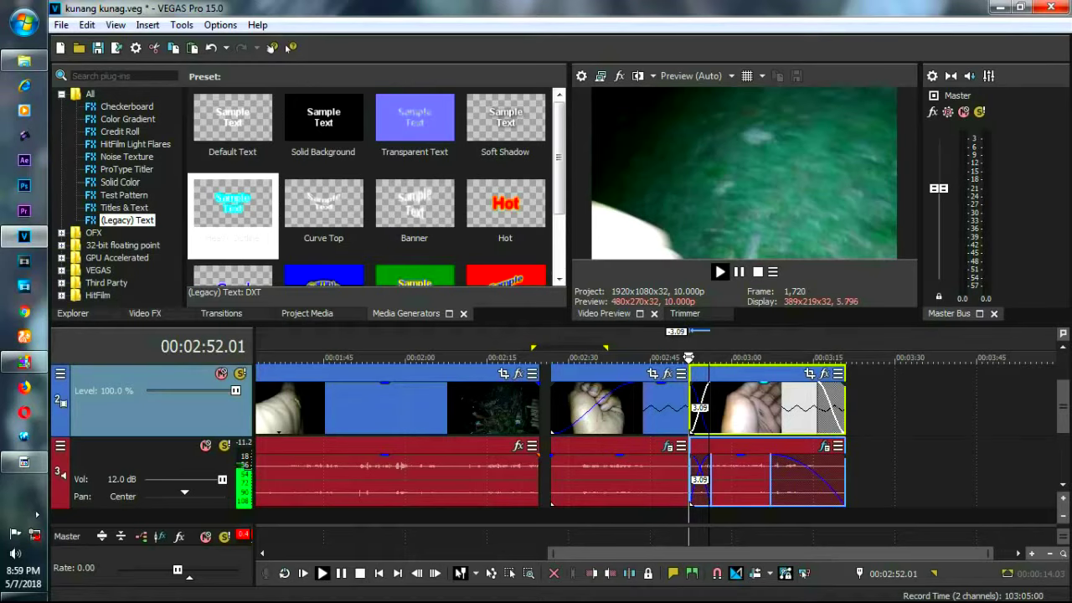
- Split the overlapping second half at 00:03:05.00 and delete its earlier piece
{"action": "left_click", "coordinate": [758, 529]}
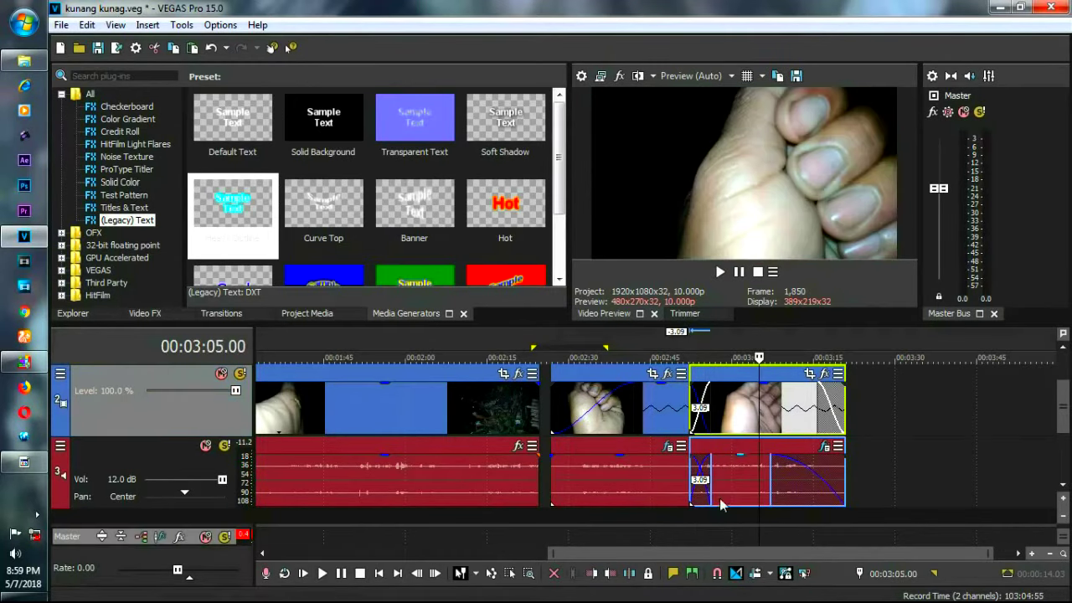
{"action": "key", "text": "s"}
{"action": "left_click", "coordinate": [743, 413]}
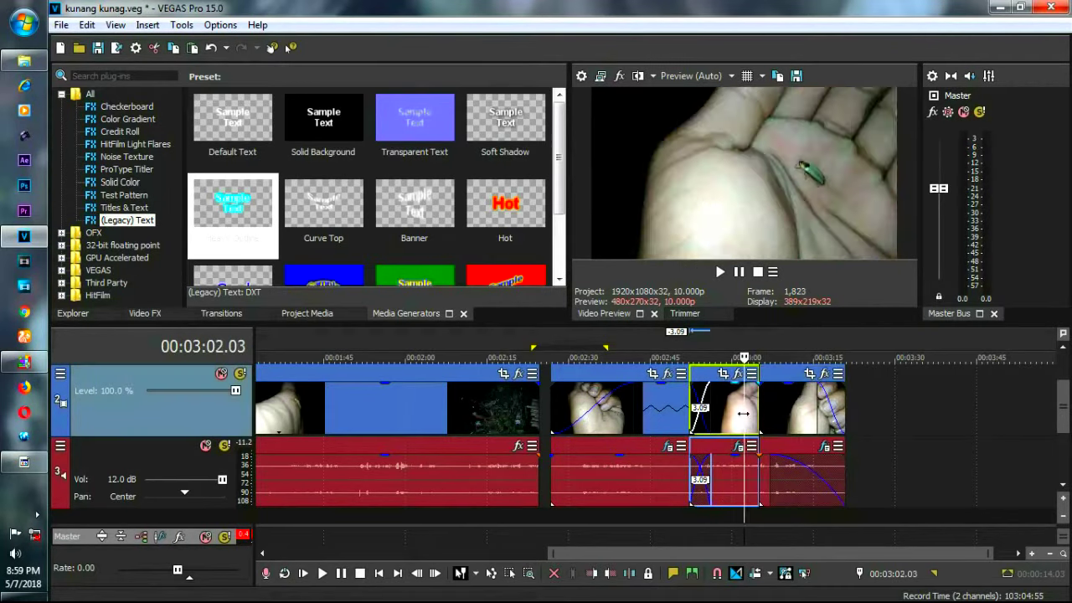
{"action": "key", "text": "Delete"}
- Move the remaining end piece earlier to overlap the first half by 4.09, and play the crossfade from just before the overlap
{"action": "left_click_drag", "start_coordinate": [794, 430], "coordinate": [682, 416]}
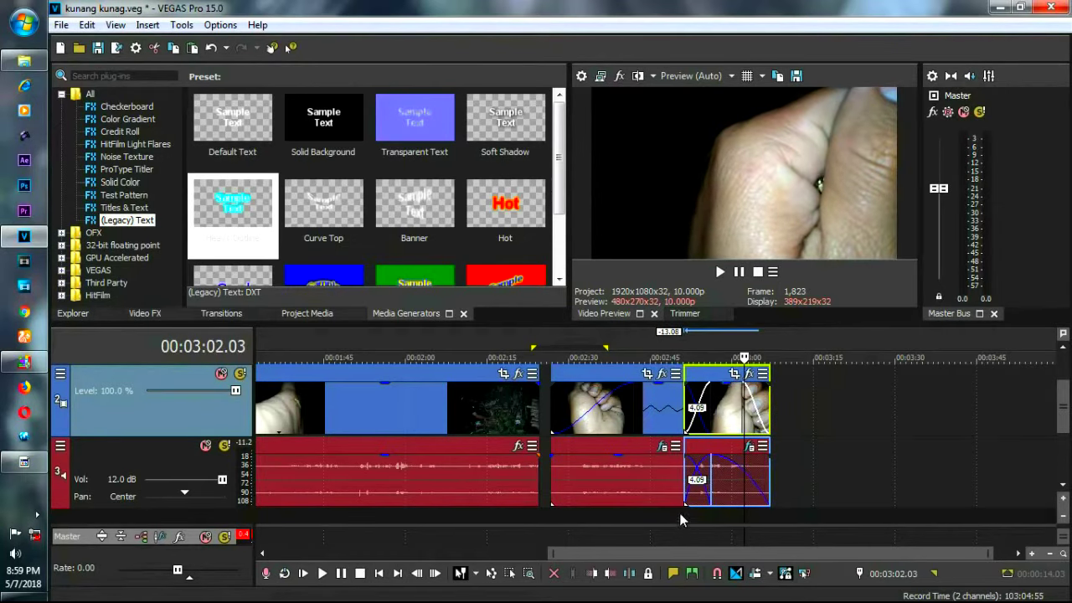
{"action": "left_click", "coordinate": [680, 520]}
{"action": "left_click", "coordinate": [721, 272]}
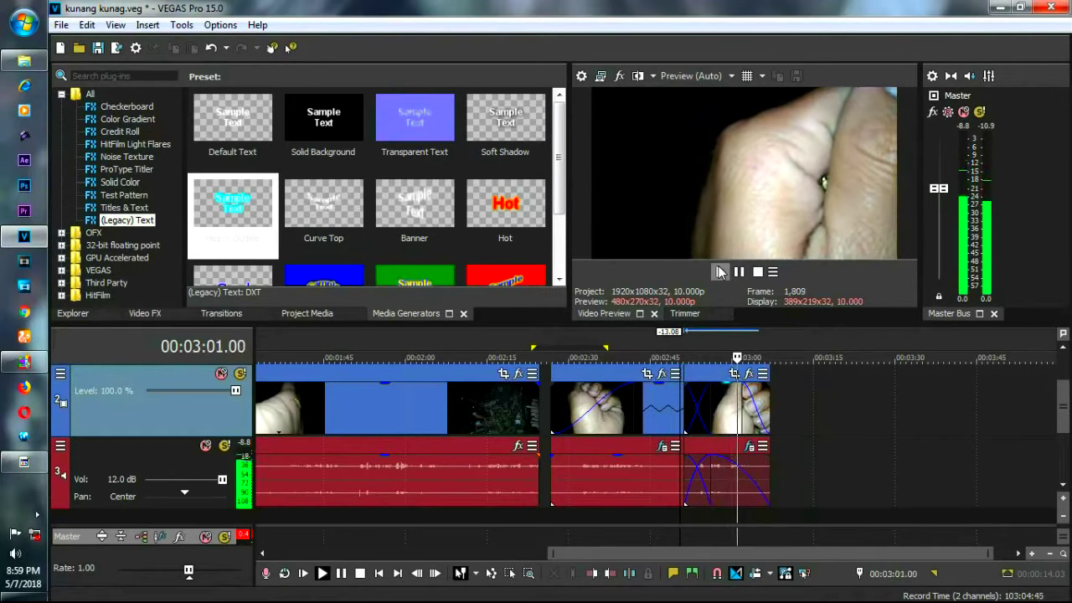
{"action": "left_click", "coordinate": [701, 406]}
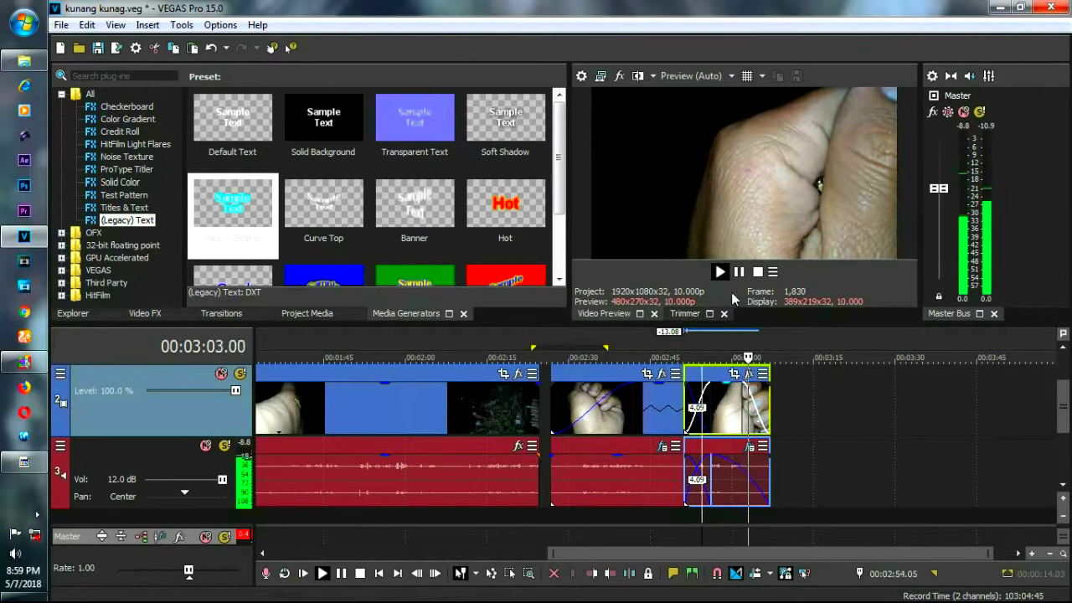
{"action": "key", "text": "Return"}
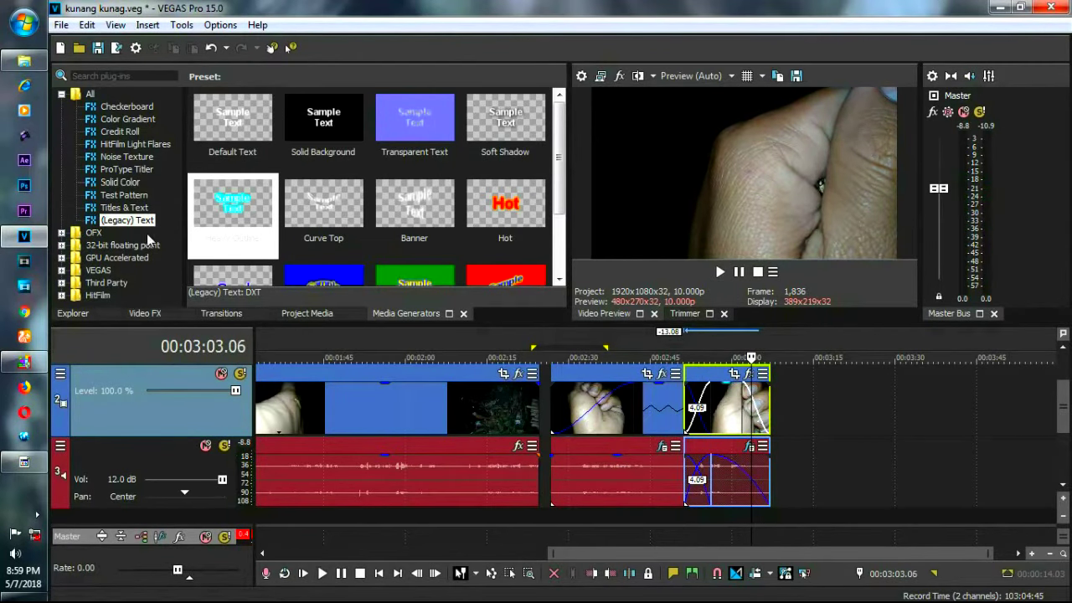
- Apply the 3D Blinds transition with the Simple preset to the overlap, leaving its direction as Left to Right
{"action": "left_click", "coordinate": [112, 247]}
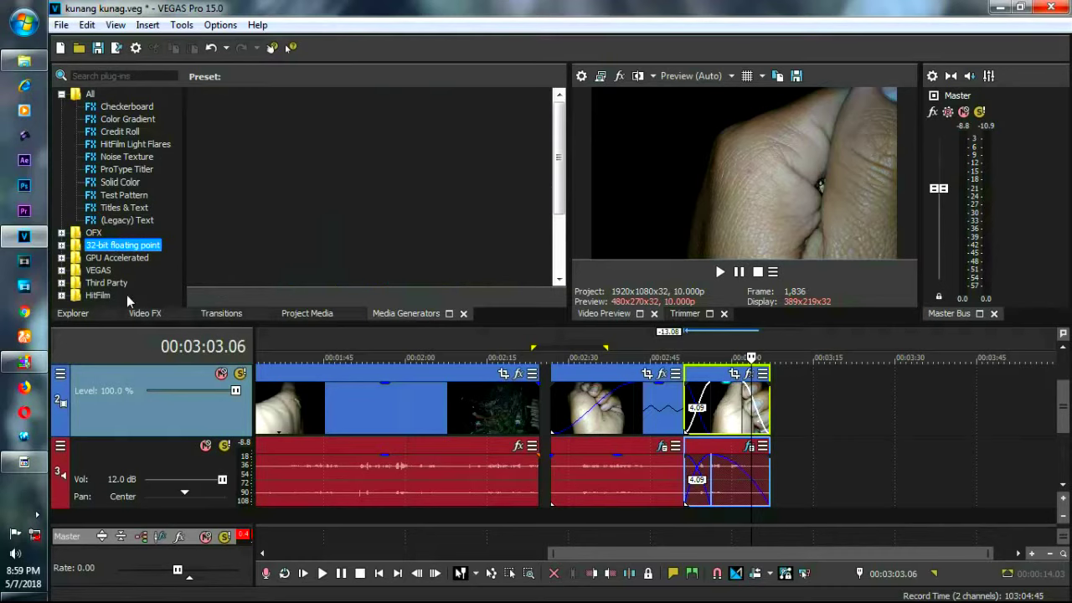
{"action": "left_click", "coordinate": [309, 315]}
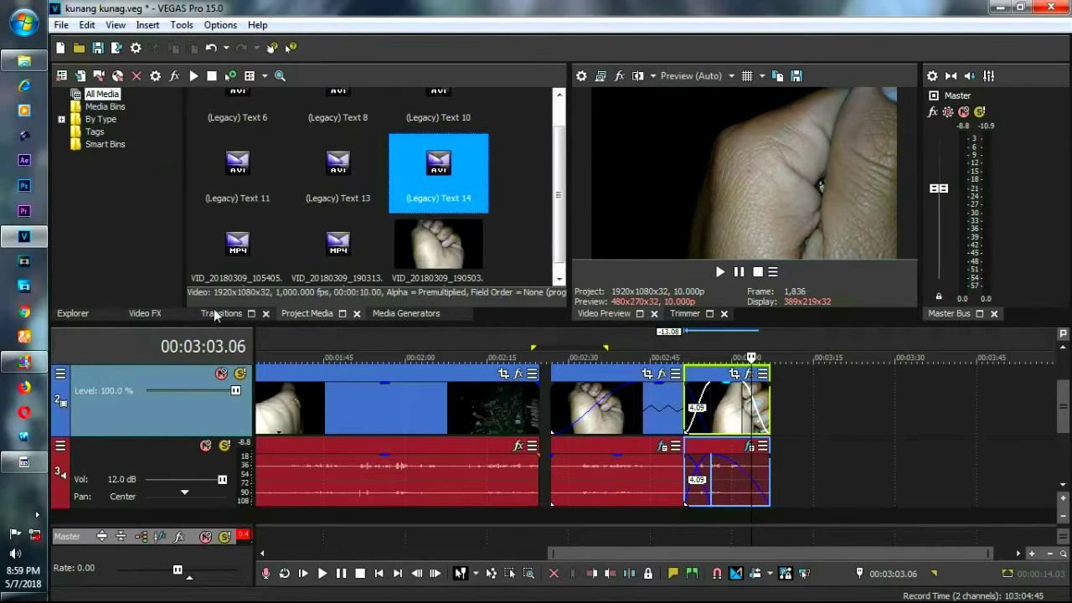
{"action": "left_click", "coordinate": [216, 314]}
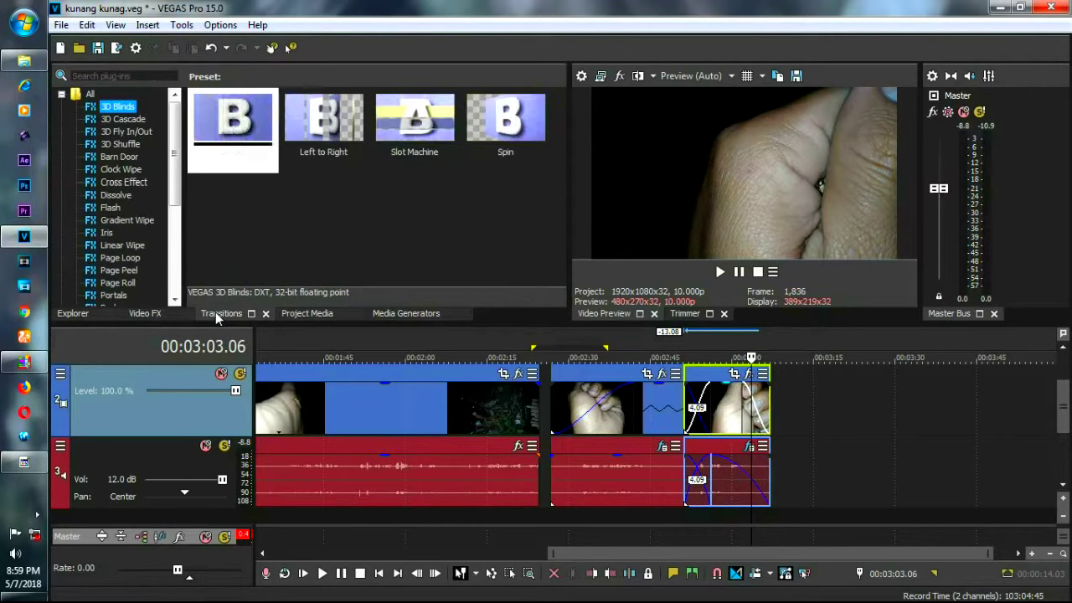
{"action": "left_click_drag", "start_coordinate": [233, 126], "coordinate": [707, 406]}
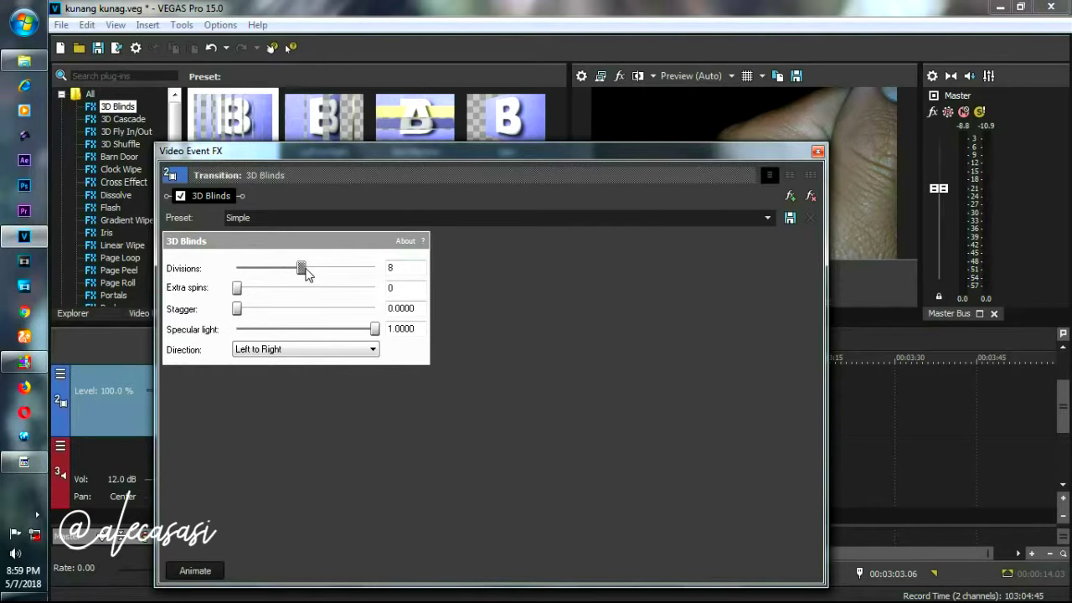
{"action": "left_click", "coordinate": [305, 352]}
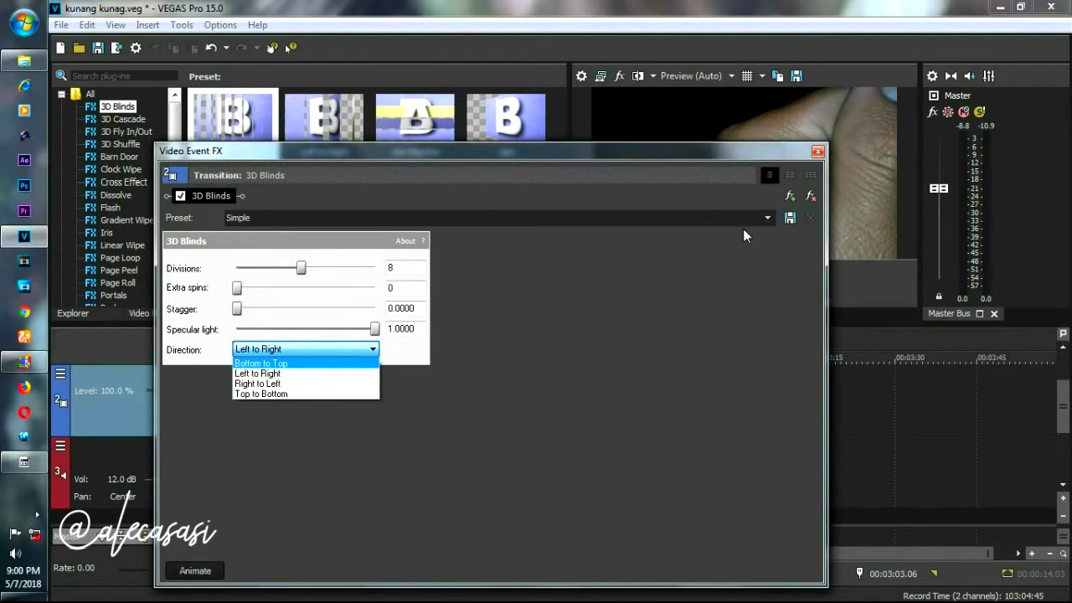
{"action": "left_click", "coordinate": [818, 153]}
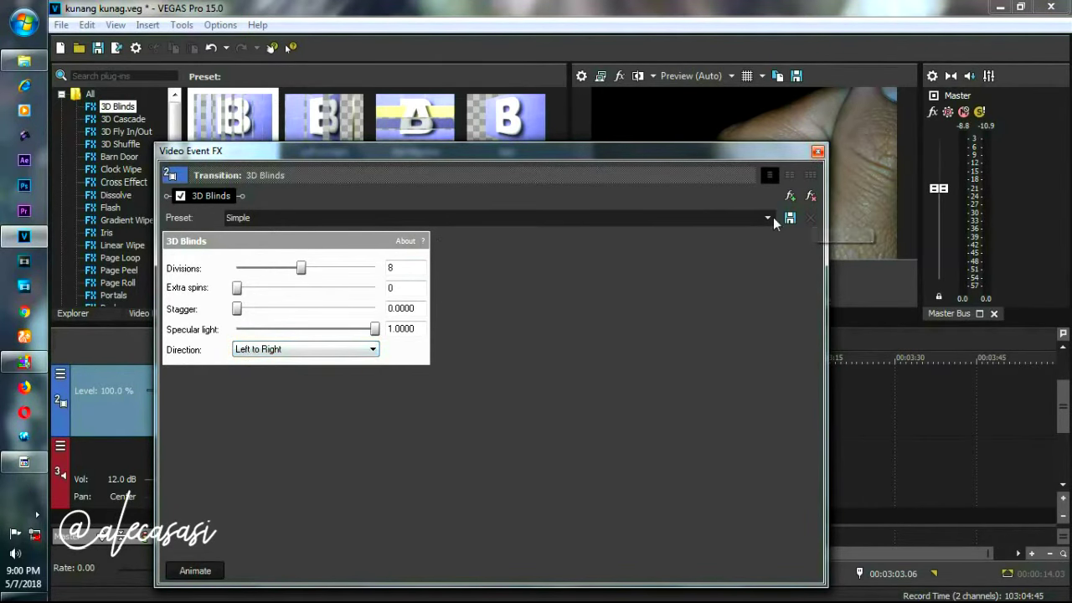
{"action": "left_click", "coordinate": [818, 154]}
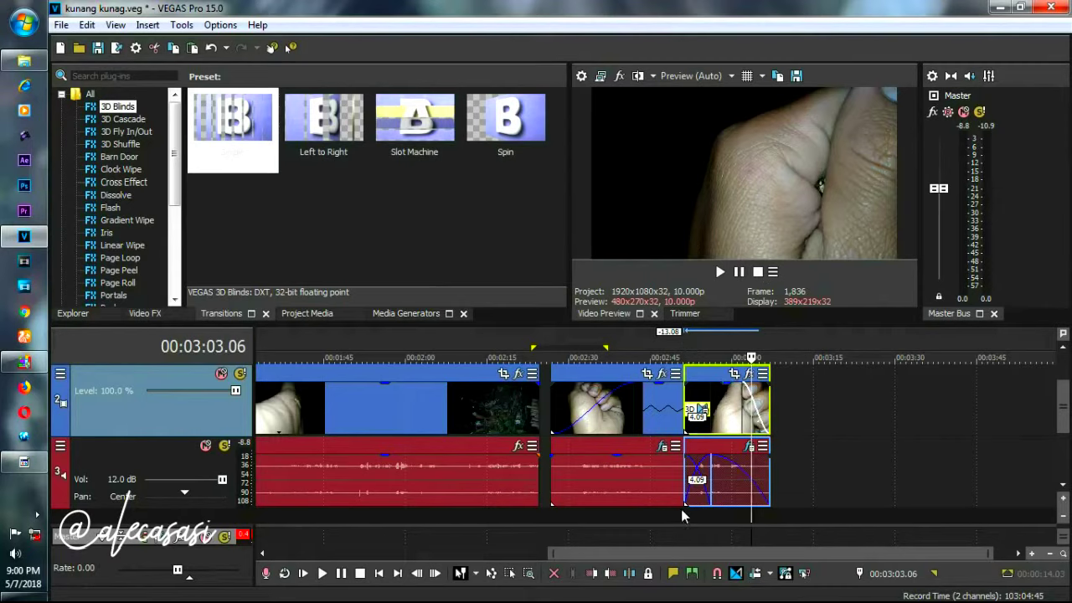
- Play the 3D Blinds transition from just before the overlap and pause at 00:02:55.09
{"action": "left_click", "coordinate": [682, 506]}
{"action": "left_click", "coordinate": [720, 273]}
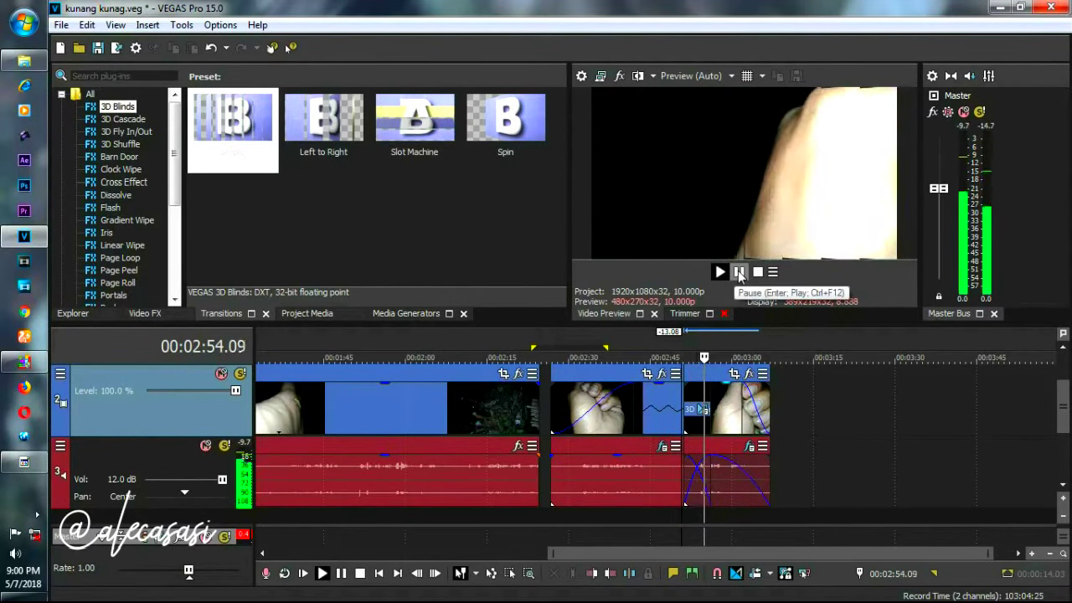
{"action": "left_click", "coordinate": [739, 272]}
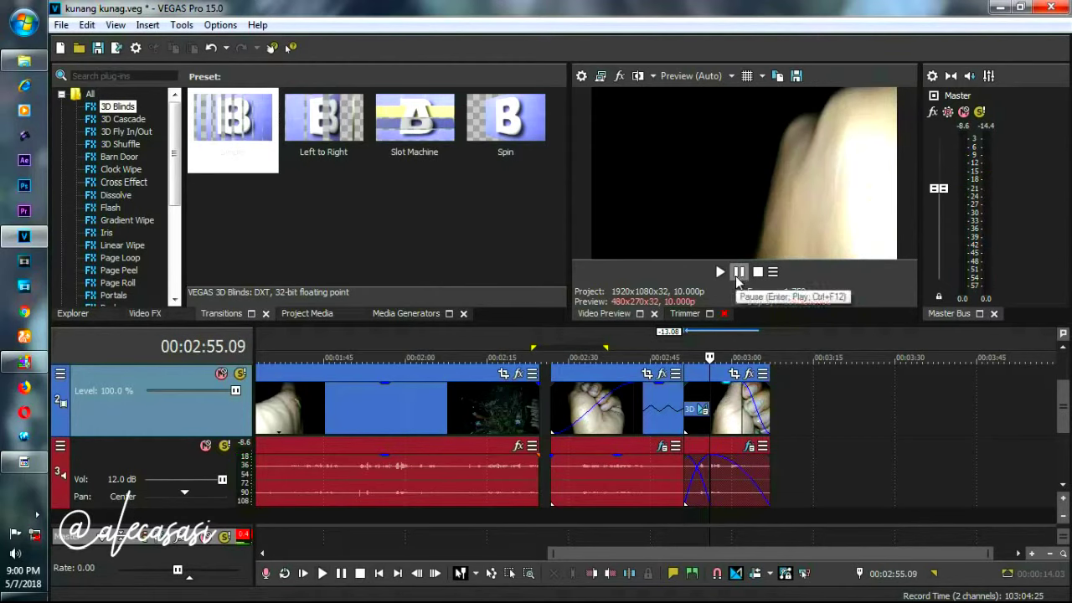
- Replace the overlap's transition with the default Flash transition and play it from 00:02:51.02
{"action": "left_click", "coordinate": [109, 207]}
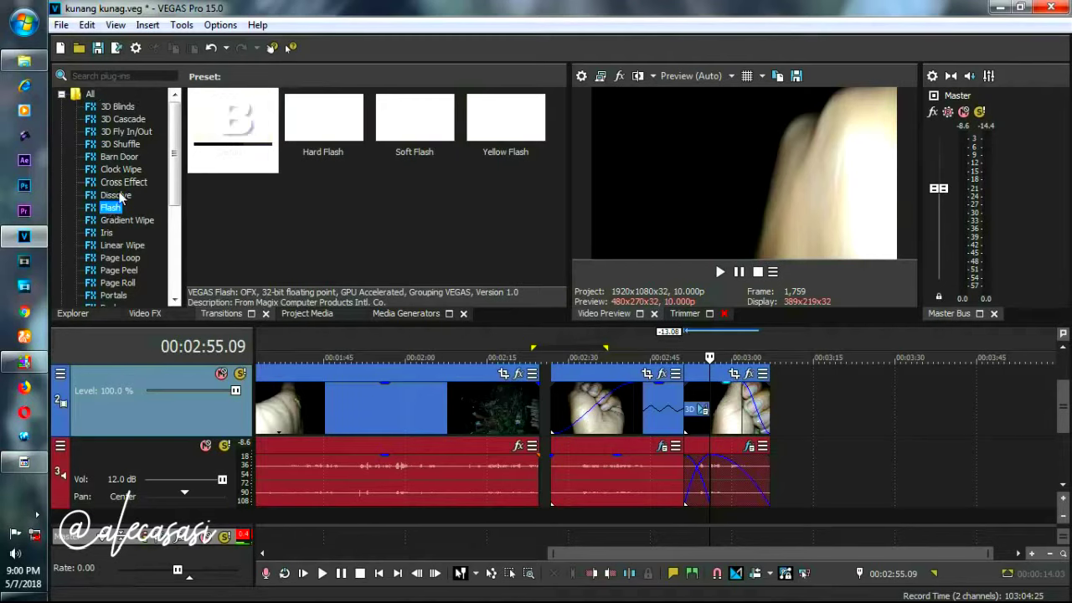
{"action": "left_click", "coordinate": [260, 145]}
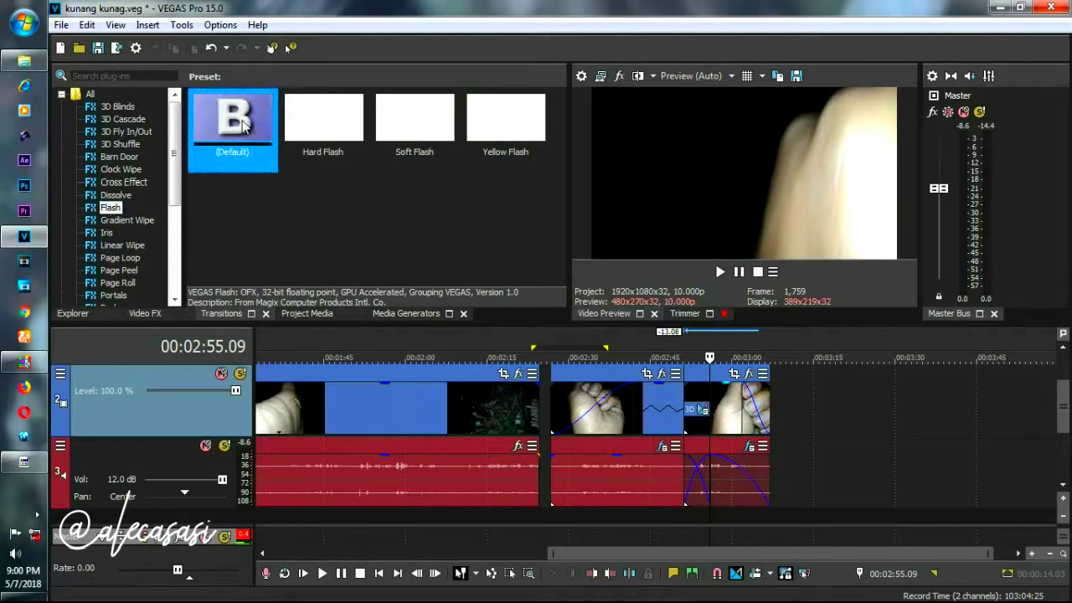
{"action": "left_click_drag", "start_coordinate": [260, 145], "coordinate": [693, 412]}
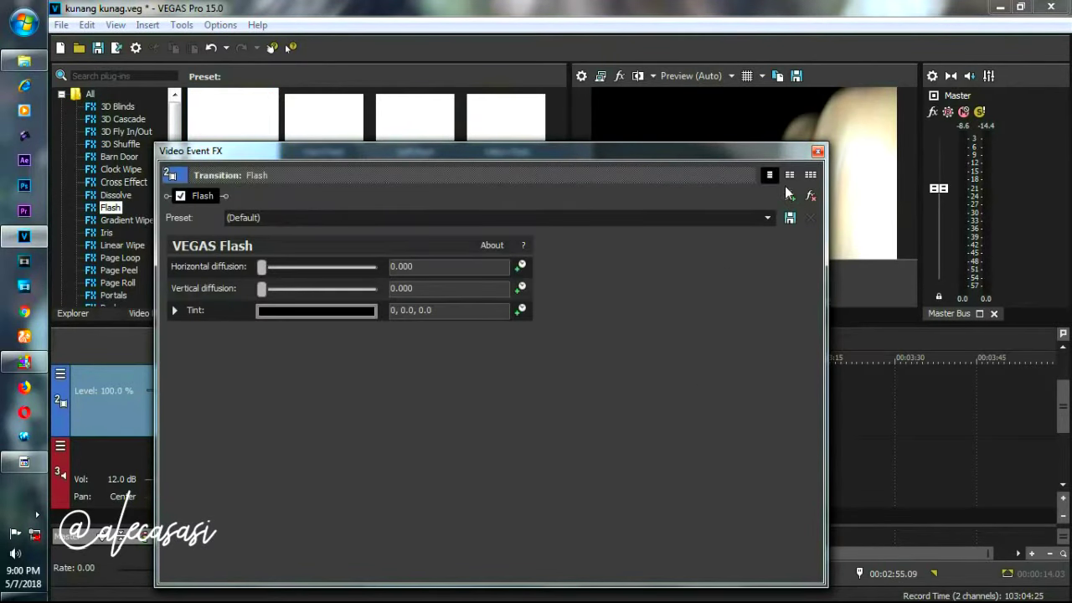
{"action": "left_click", "coordinate": [817, 152]}
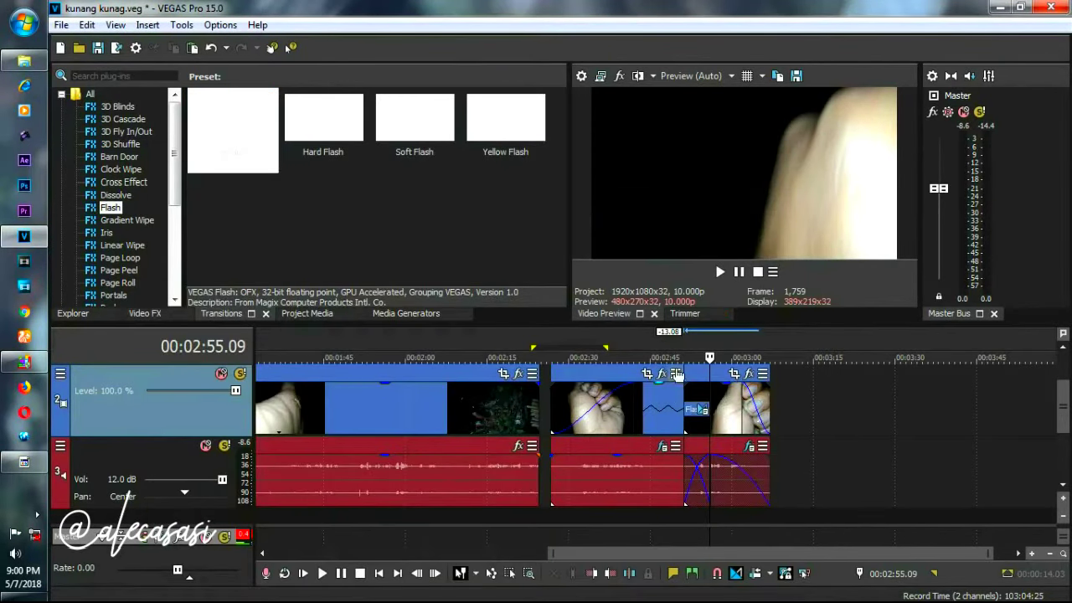
{"action": "left_click", "coordinate": [684, 510]}
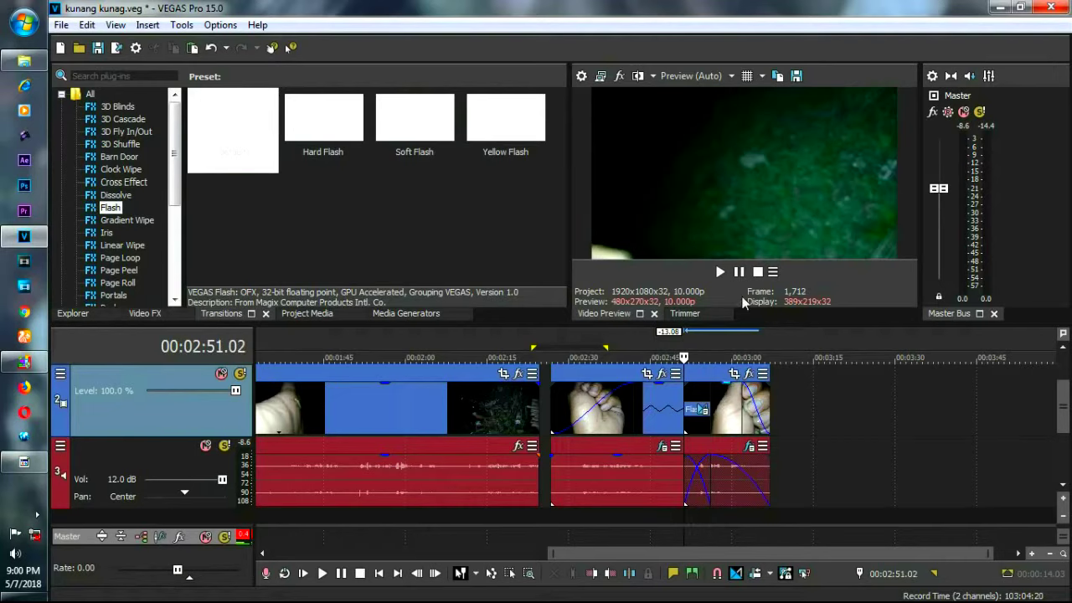
{"action": "left_click", "coordinate": [727, 273]}
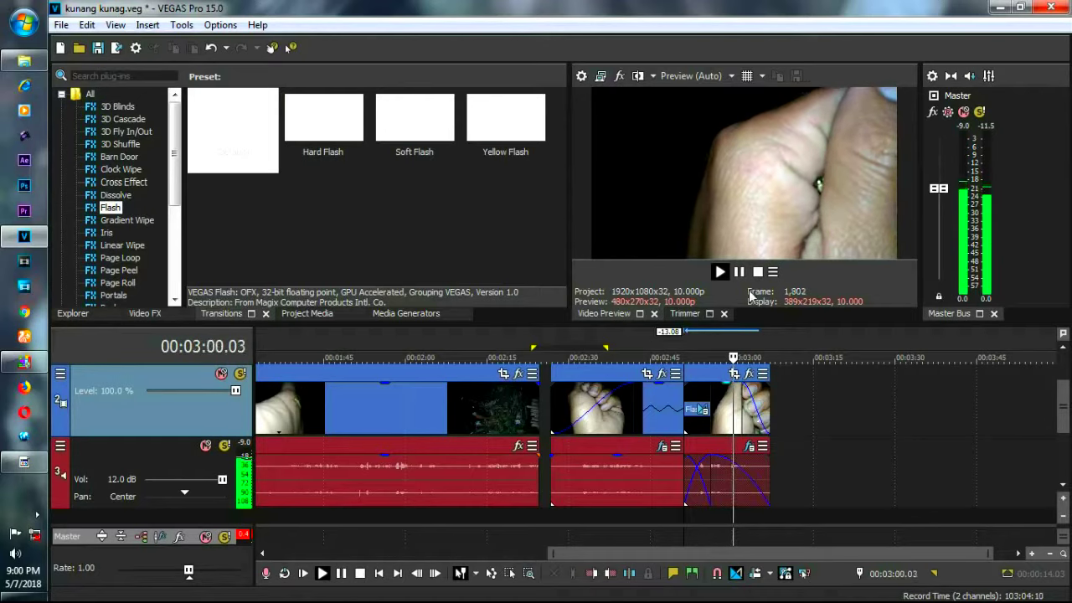
- Pause playback and replace the overlap's transition with the default Page Roll transition, keeping its default settings
{"action": "left_click", "coordinate": [739, 273]}
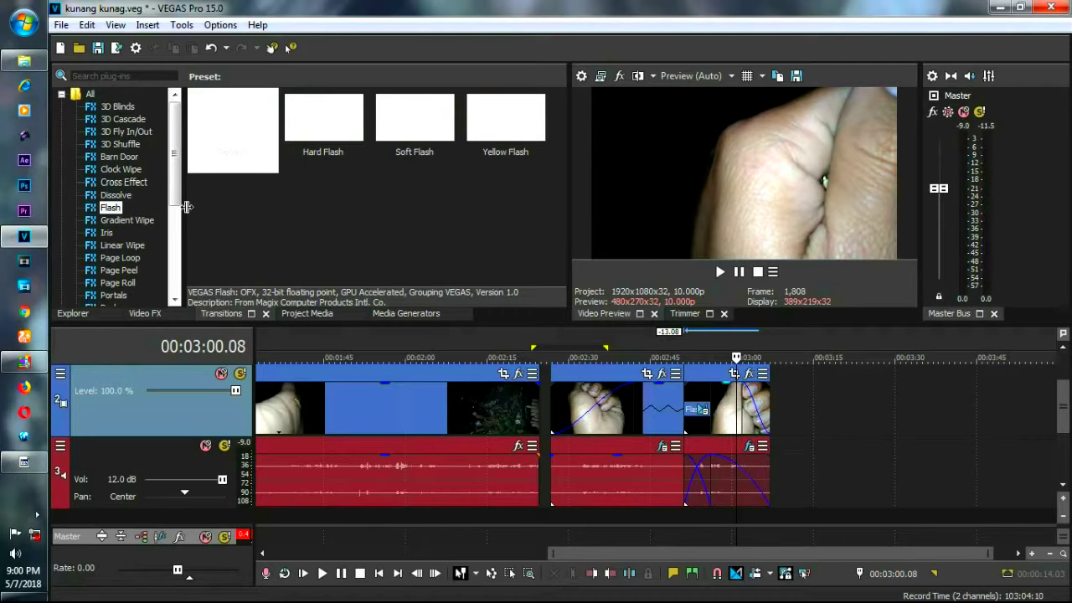
{"action": "scroll", "coordinate": [175, 210], "scroll_direction": "down", "scroll_amount": 1}
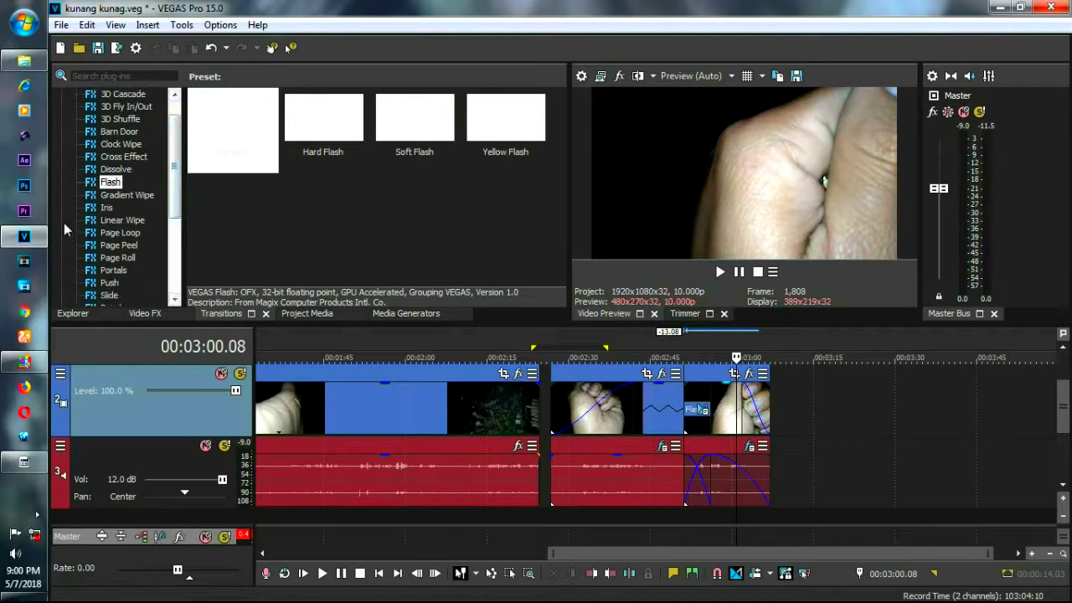
{"action": "left_click", "coordinate": [118, 258]}
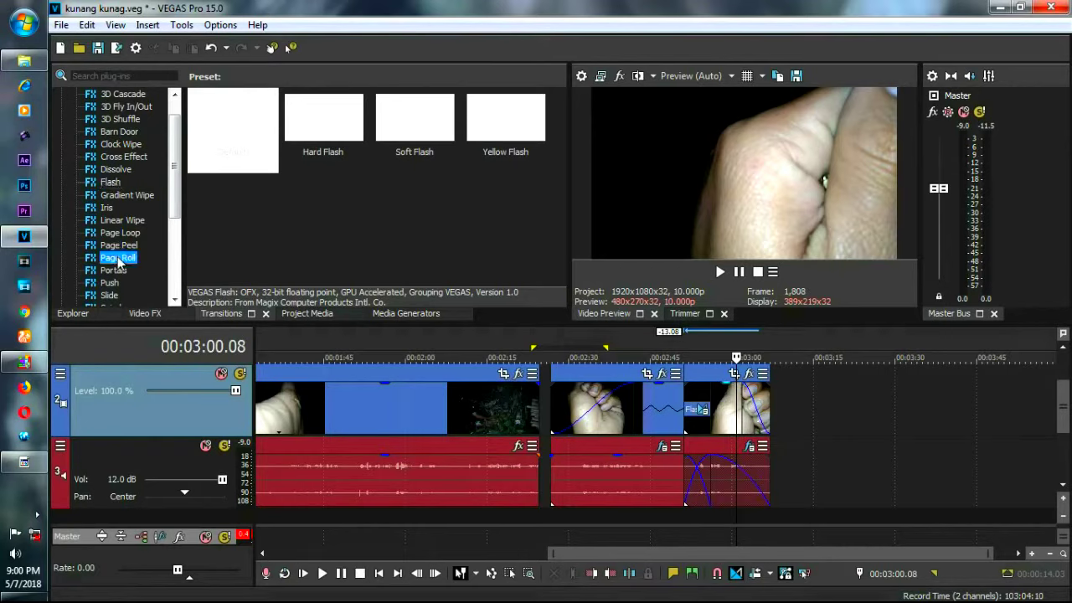
{"action": "left_click", "coordinate": [234, 136]}
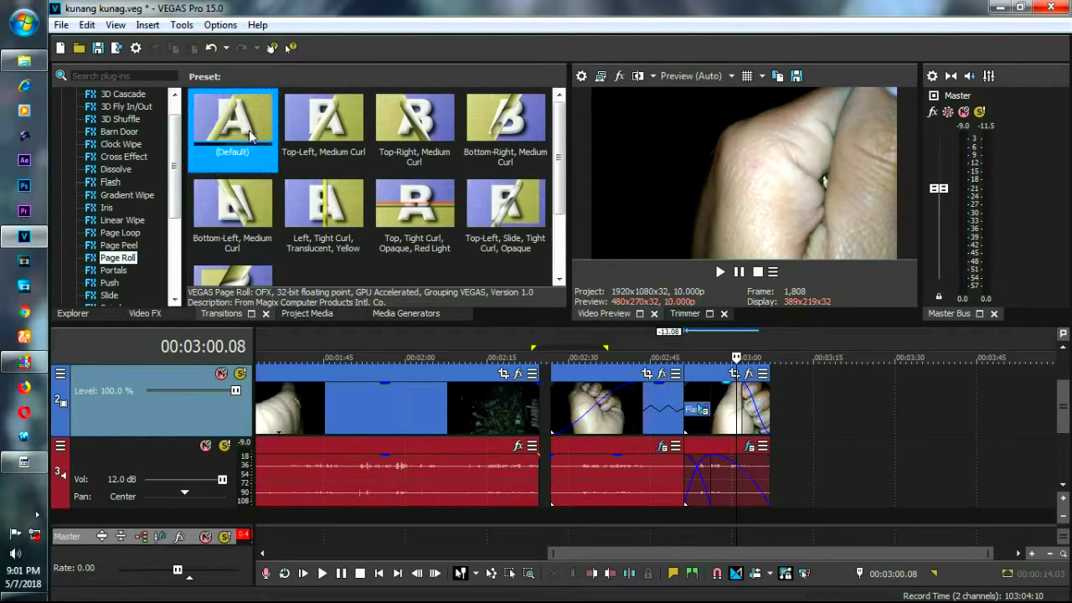
{"action": "left_click_drag", "start_coordinate": [623, 423], "coordinate": [695, 402]}
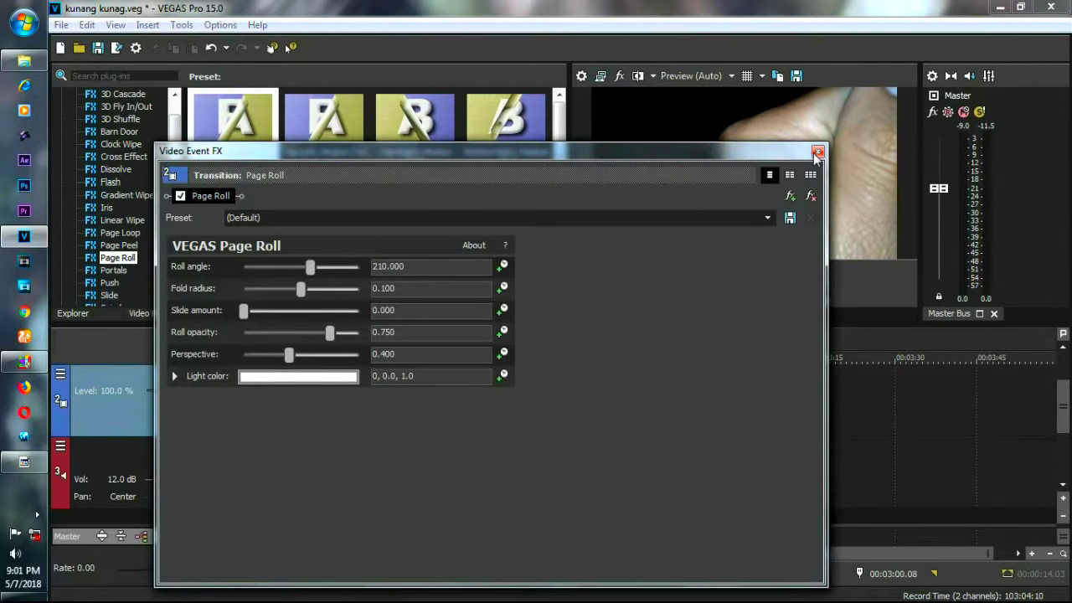
{"action": "left_click", "coordinate": [817, 153]}
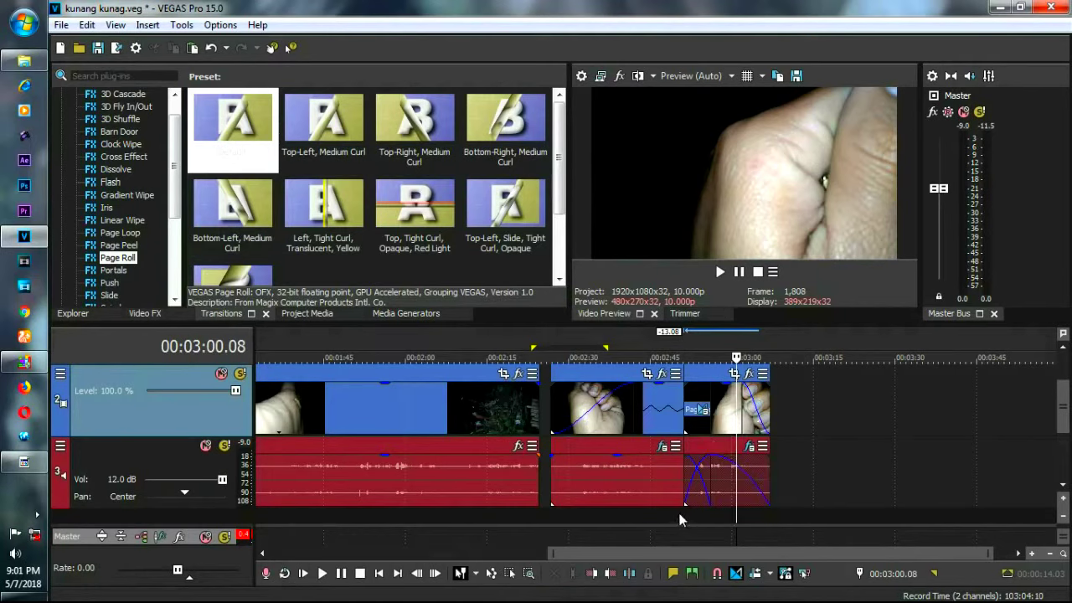
- Play the Page Roll transition from just before the overlap and pause at 00:02:57.08
{"action": "left_click", "coordinate": [680, 520]}
{"action": "left_click", "coordinate": [718, 270]}
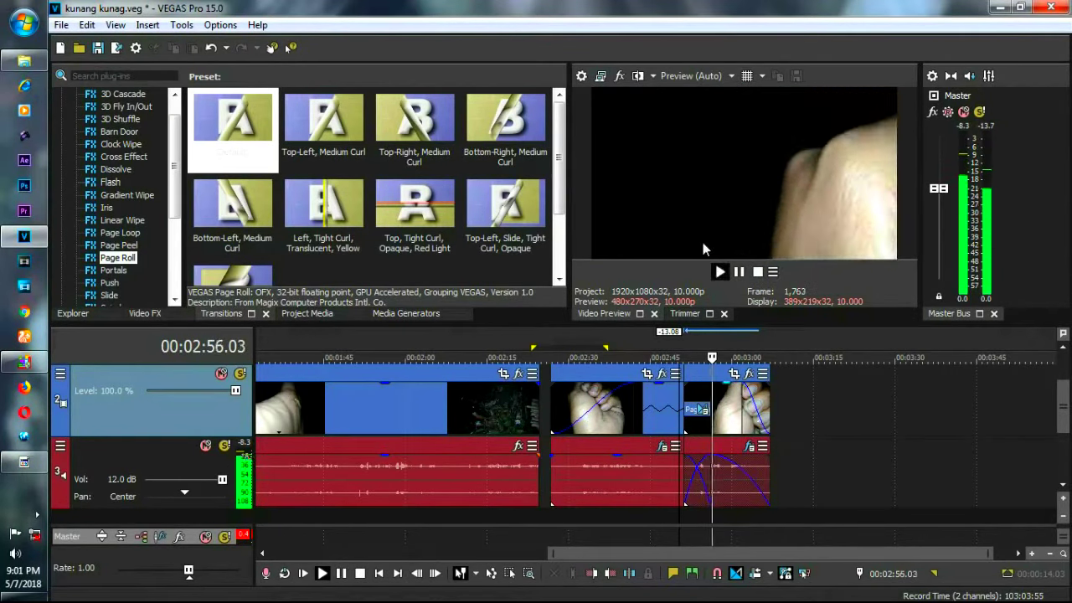
{"action": "left_click", "coordinate": [739, 272]}
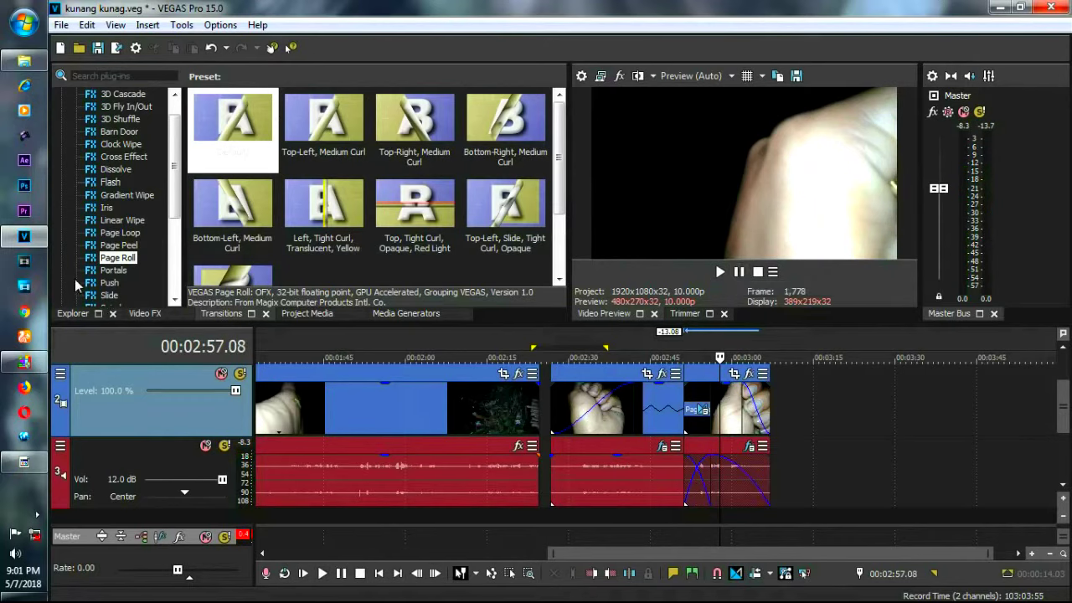
- Replace the overlap's Page Roll with the default Zoom transition, keeping its direction as Zoom in
{"action": "left_click", "coordinate": [107, 283]}
{"action": "scroll", "coordinate": [107, 235], "scroll_direction": "down", "scroll_amount": 4}
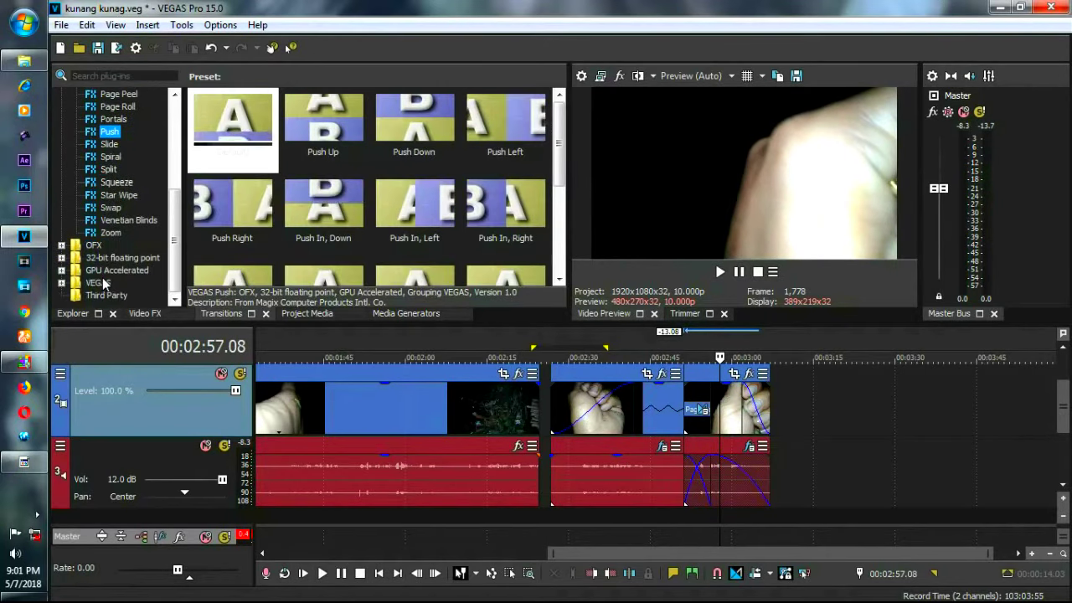
{"action": "left_click", "coordinate": [110, 232]}
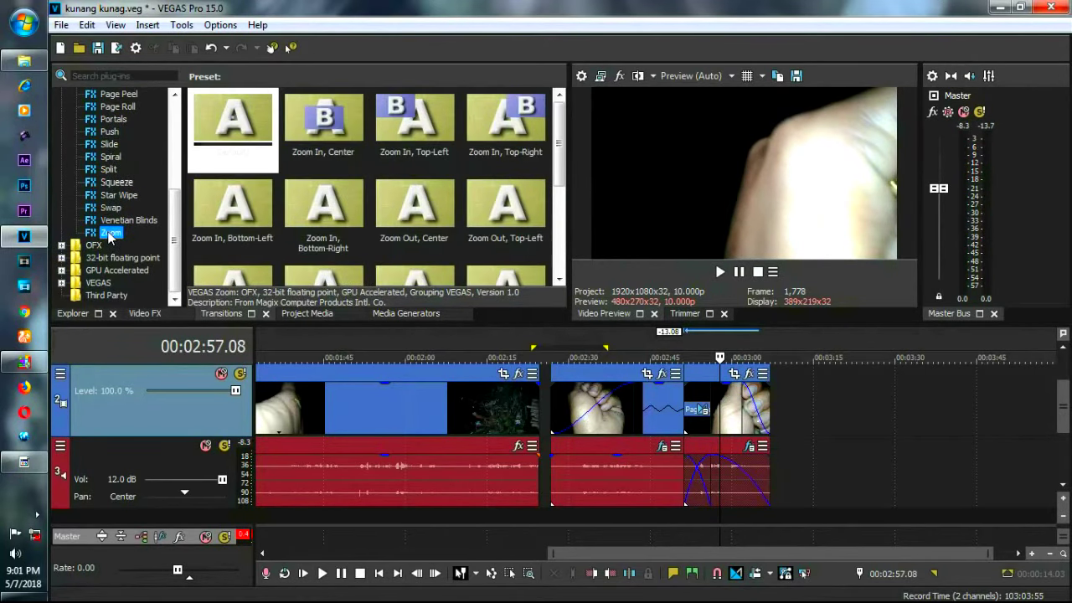
{"action": "left_click", "coordinate": [266, 138]}
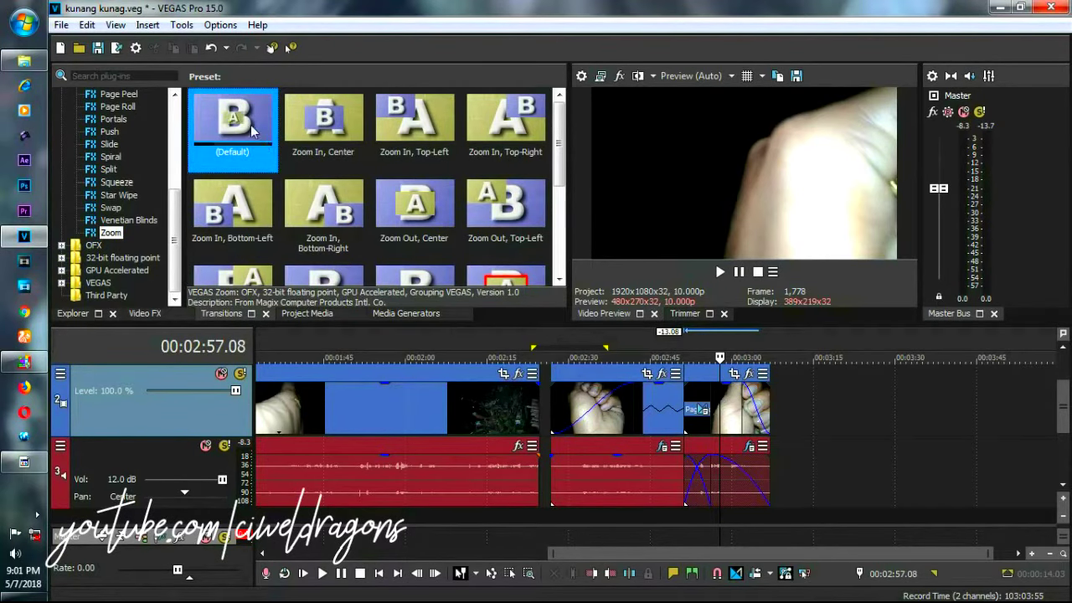
{"action": "left_click_drag", "start_coordinate": [260, 141], "coordinate": [697, 408]}
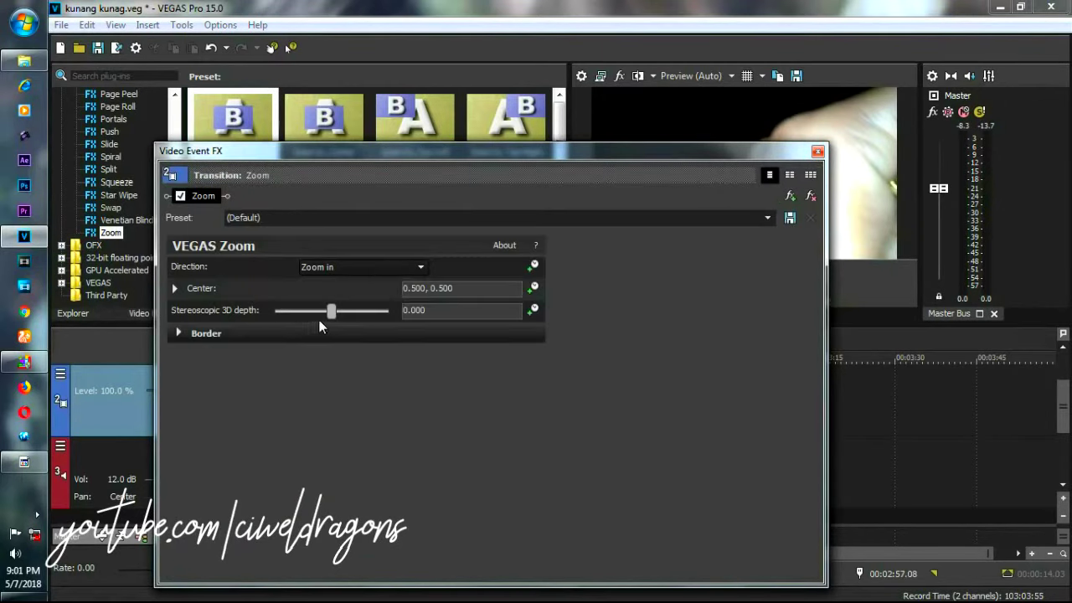
{"action": "left_click", "coordinate": [817, 152]}
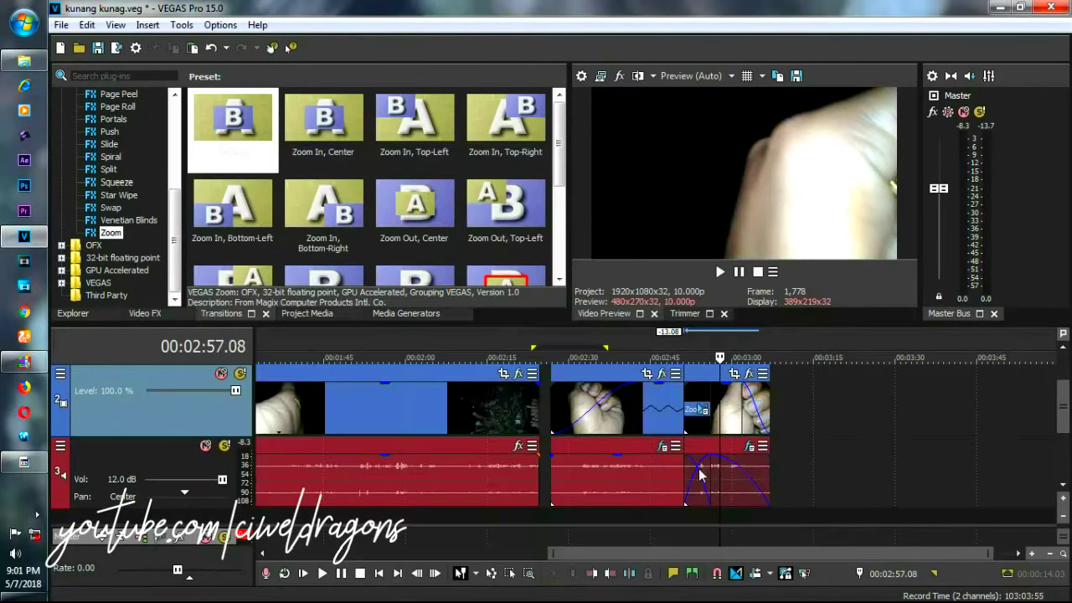
- Play the Zoom transition from 00:02:50.03 and pause at 00:03:02.05
{"action": "left_click", "coordinate": [680, 517]}
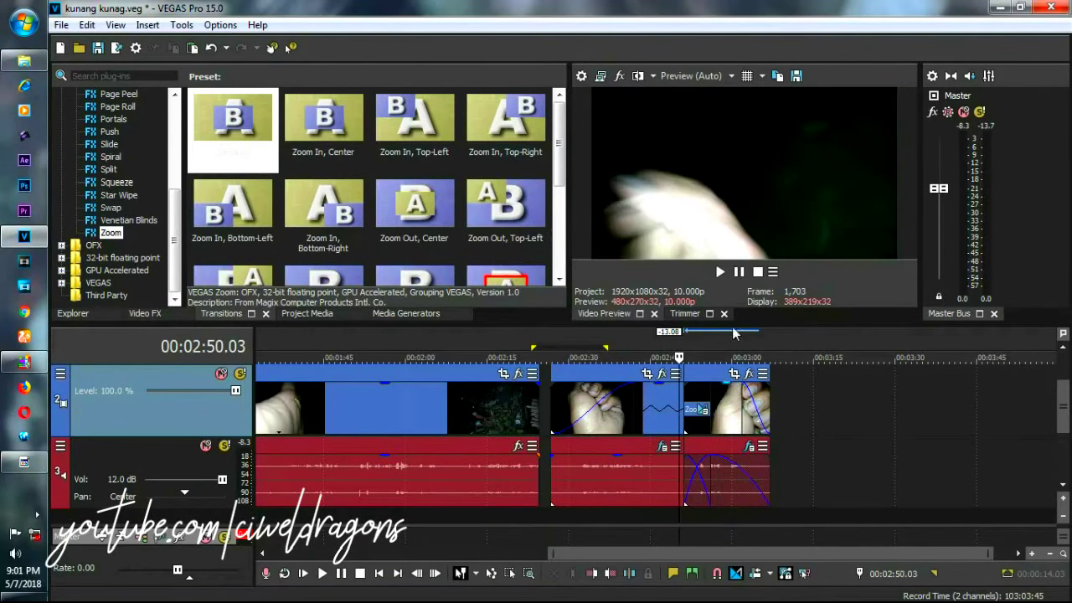
{"action": "left_click", "coordinate": [720, 272]}
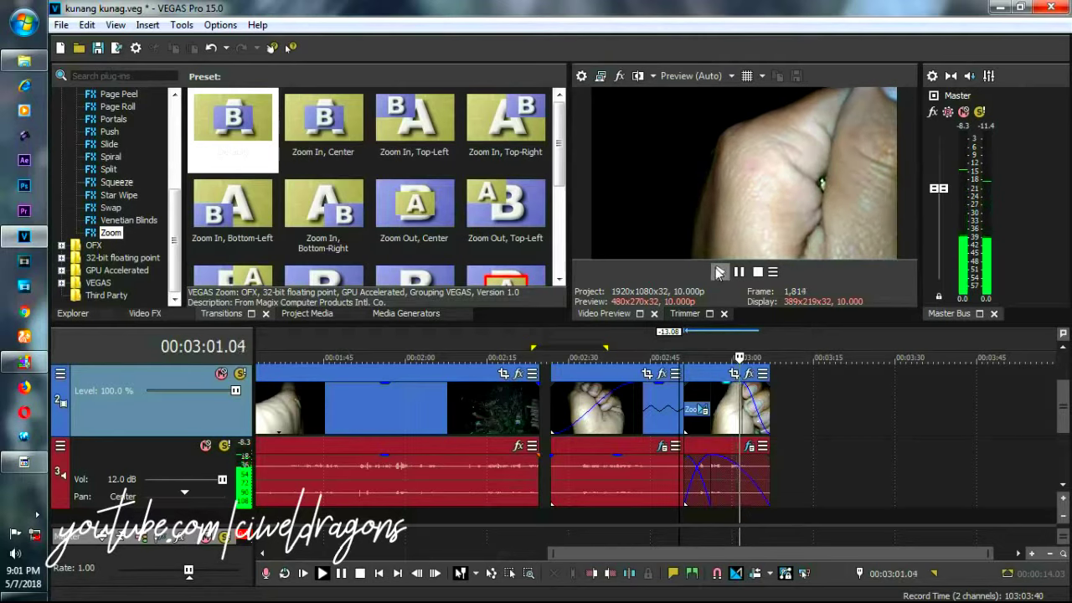
{"action": "left_click", "coordinate": [740, 273]}
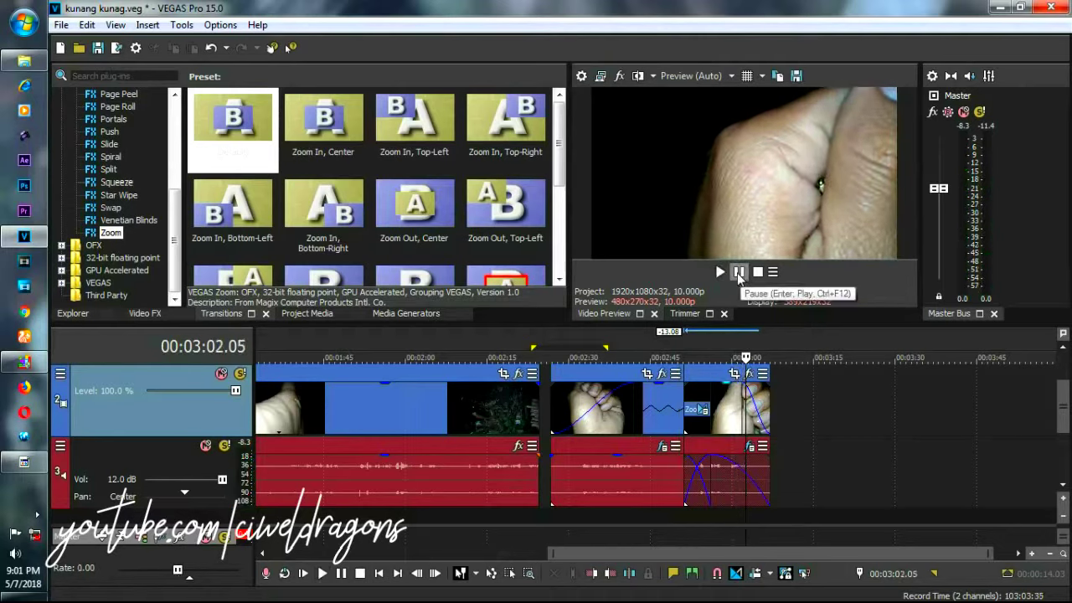
- Move the end piece later by 33.03 so that it is clear of the first half
{"action": "left_click", "coordinate": [110, 156]}
{"action": "left_click", "coordinate": [659, 419]}
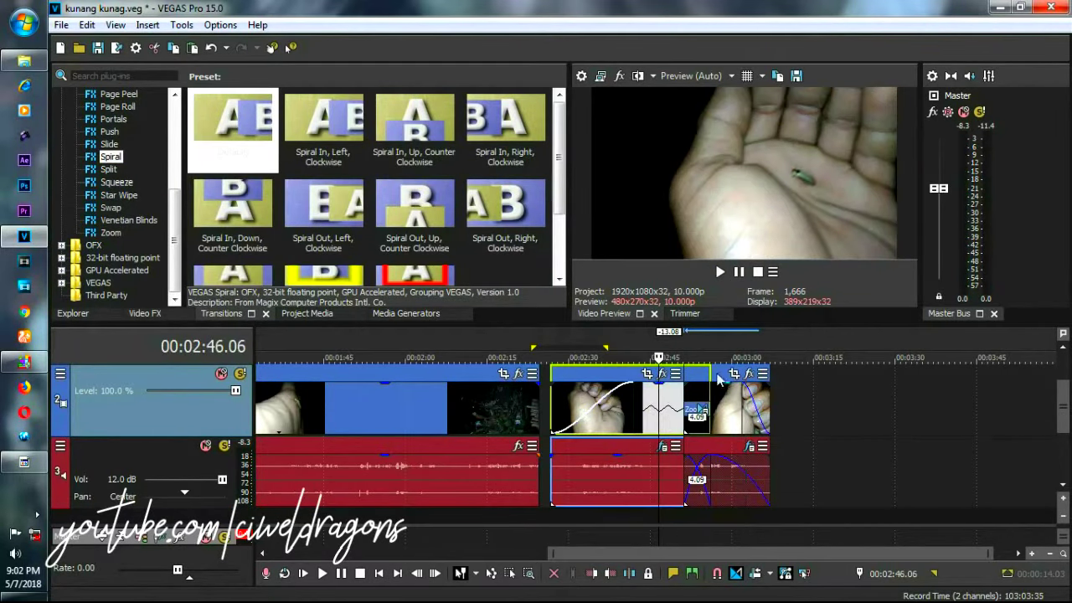
{"action": "left_click_drag", "start_coordinate": [718, 379], "coordinate": [893, 378]}
- Add the VEGAS Color Balance effect to the first half's video event and move its settings window clear of the video preview
{"action": "left_click", "coordinate": [670, 419]}
{"action": "scroll", "coordinate": [727, 412], "scroll_direction": "up", "scroll_amount": 3}
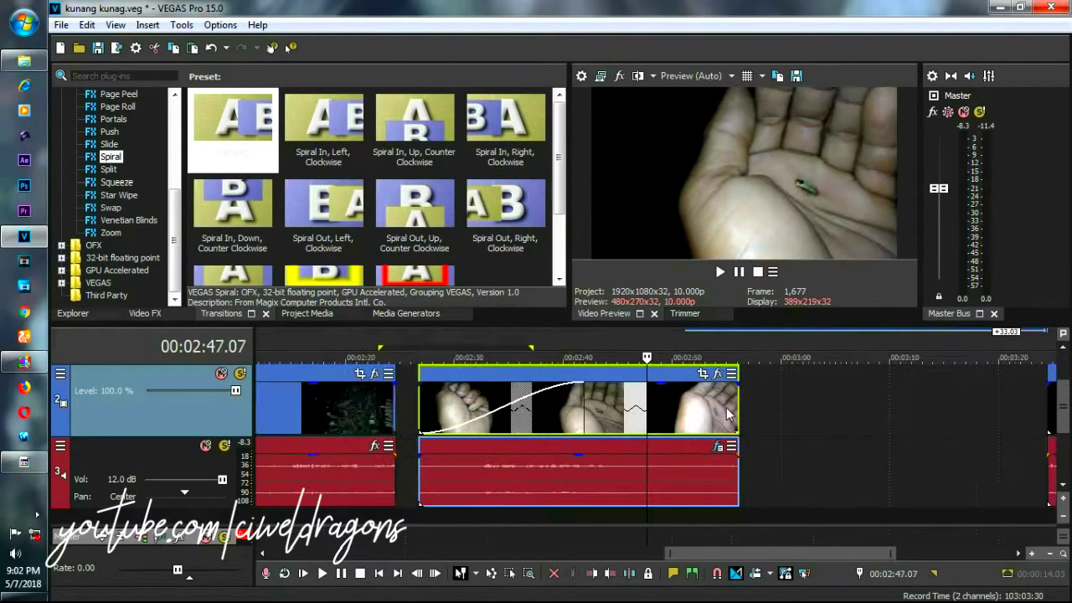
{"action": "scroll", "coordinate": [727, 412], "scroll_direction": "up", "scroll_amount": 3}
{"action": "scroll", "coordinate": [727, 413], "scroll_direction": "down", "scroll_amount": 3}
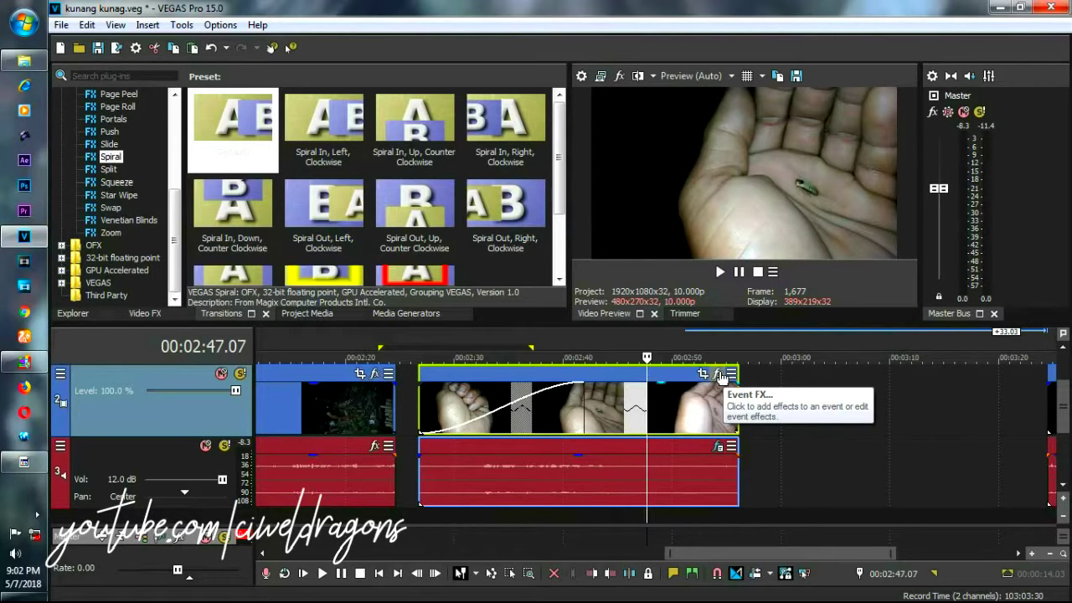
{"action": "left_click", "coordinate": [722, 373]}
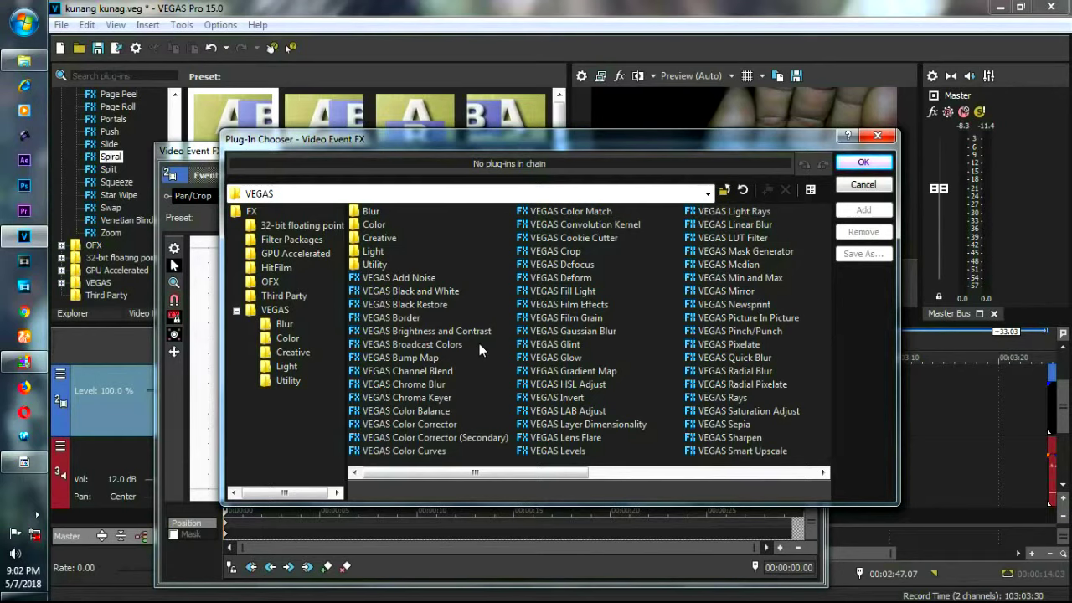
{"action": "left_click", "coordinate": [435, 411]}
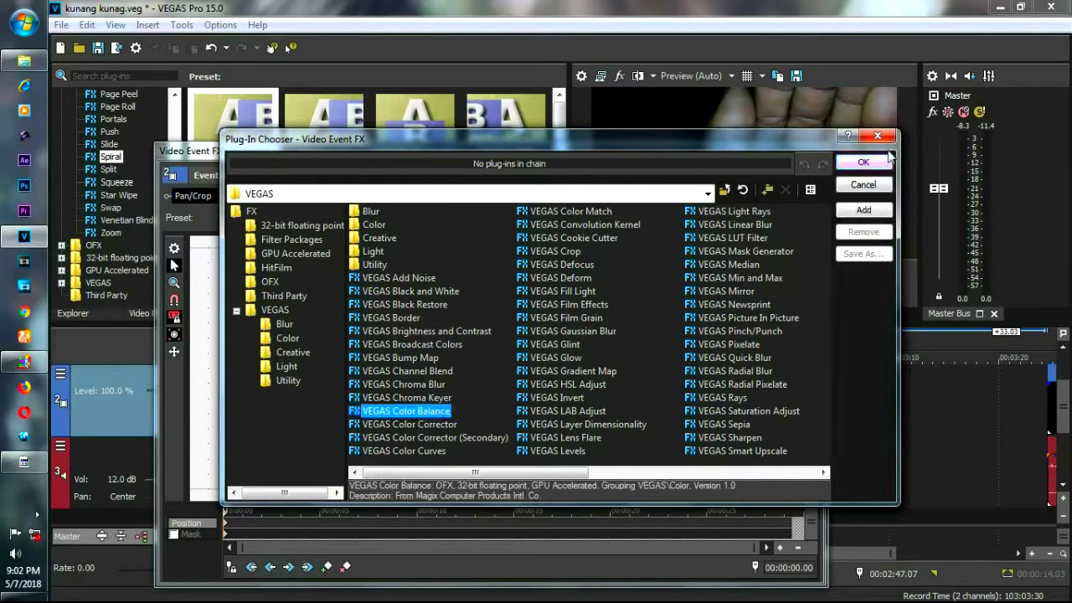
{"action": "left_click", "coordinate": [863, 210]}
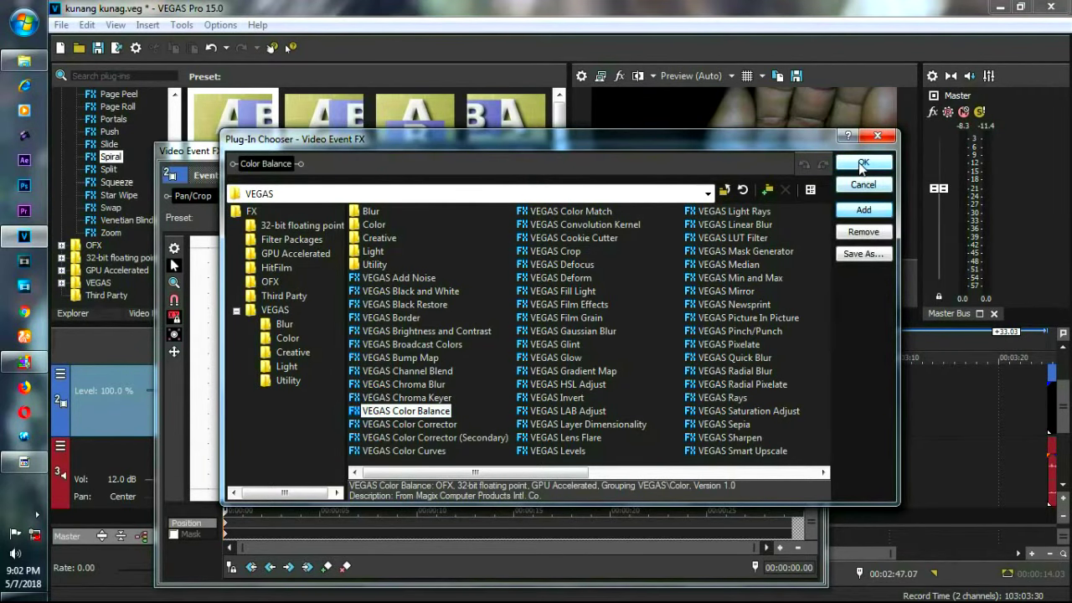
{"action": "left_click", "coordinate": [861, 165]}
{"action": "left_click_drag", "start_coordinate": [505, 149], "coordinate": [337, 220]}
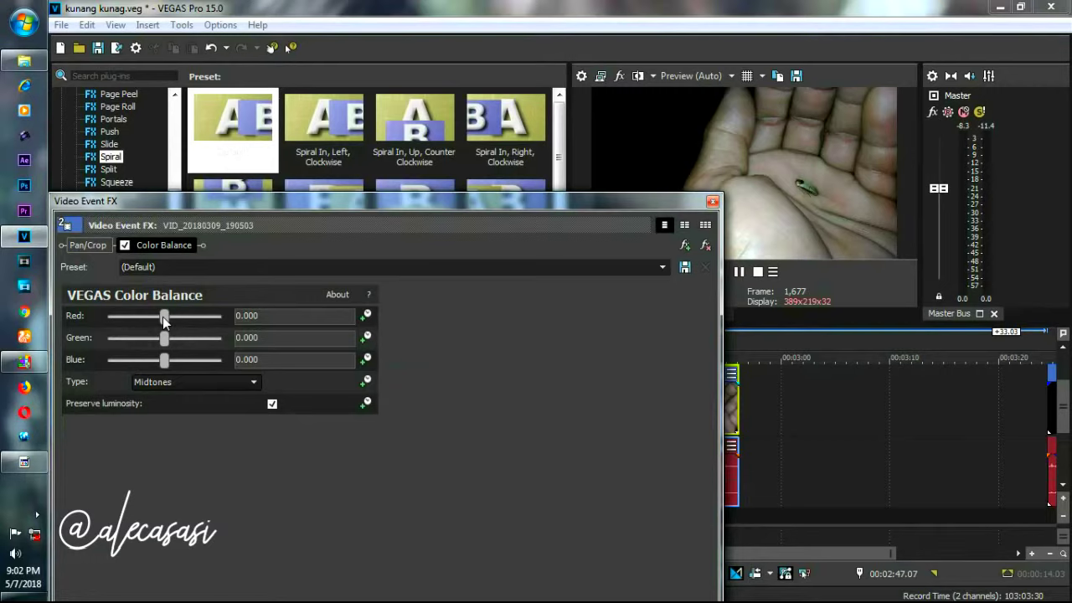
- Set the Color Balance midtones to red 0.289, green 0.289 and blue -0.303
{"action": "mouse_move", "coordinate": [164, 321]}
{"action": "left_mouse_down"}
{"action": "mouse_move", "coordinate": [218, 327]}
{"action": "mouse_move", "coordinate": [167, 317]}
{"action": "left_mouse_up"}
{"action": "mouse_move", "coordinate": [165, 339]}
{"action": "left_mouse_down"}
{"action": "mouse_move", "coordinate": [257, 334]}
{"action": "mouse_move", "coordinate": [167, 335]}
{"action": "left_mouse_up"}
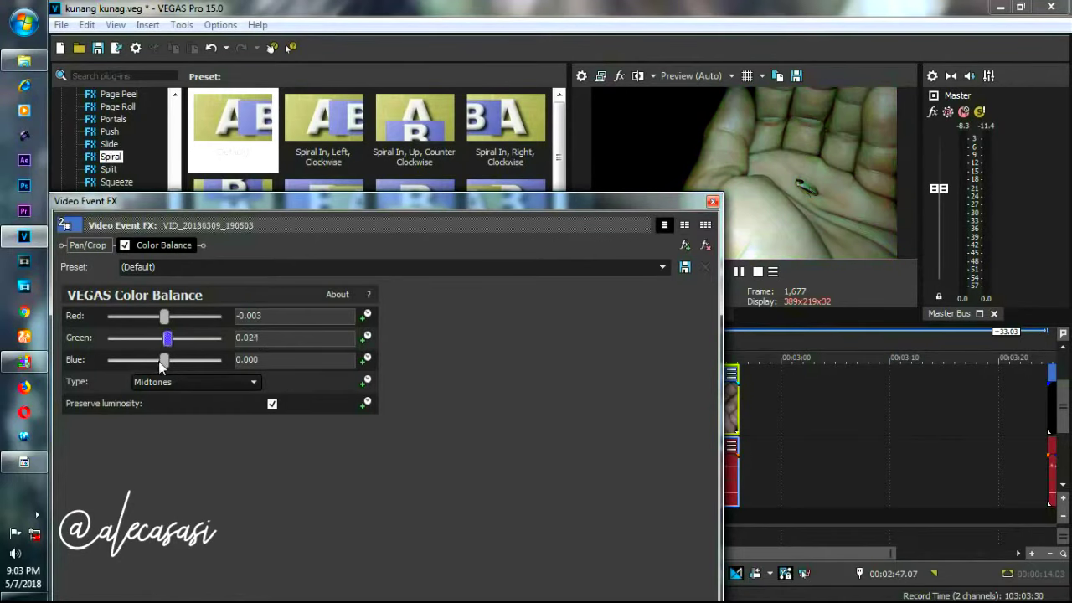
{"action": "left_click_drag", "start_coordinate": [163, 361], "coordinate": [128, 362]}
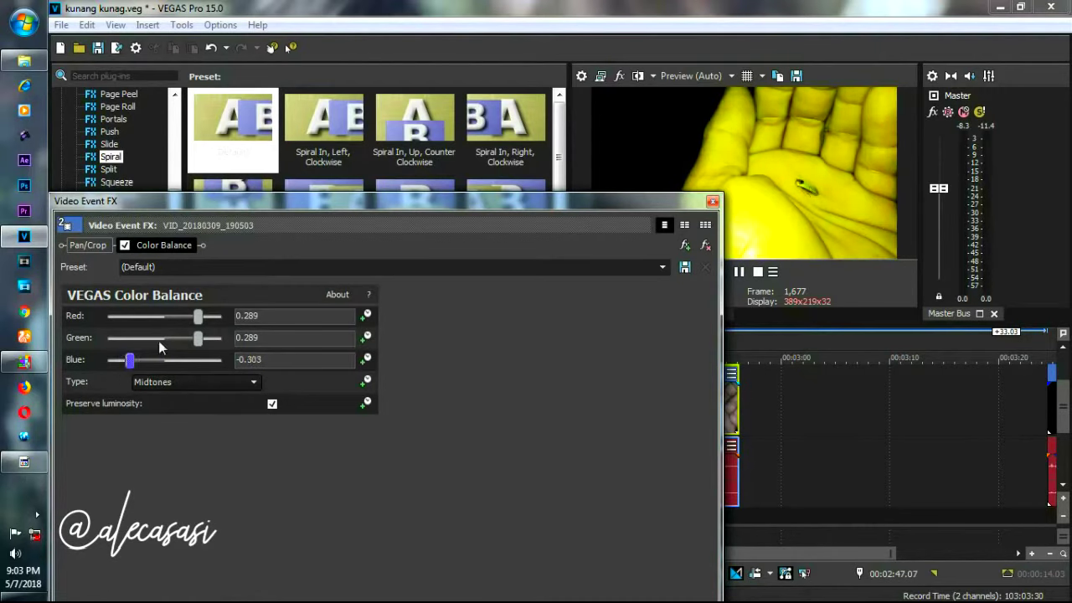
- Lower the midtones' green to -0.282 and adjust red to -0.017
{"action": "left_click_drag", "start_coordinate": [194, 340], "coordinate": [131, 338]}
{"action": "left_click_drag", "start_coordinate": [195, 320], "coordinate": [131, 325]}
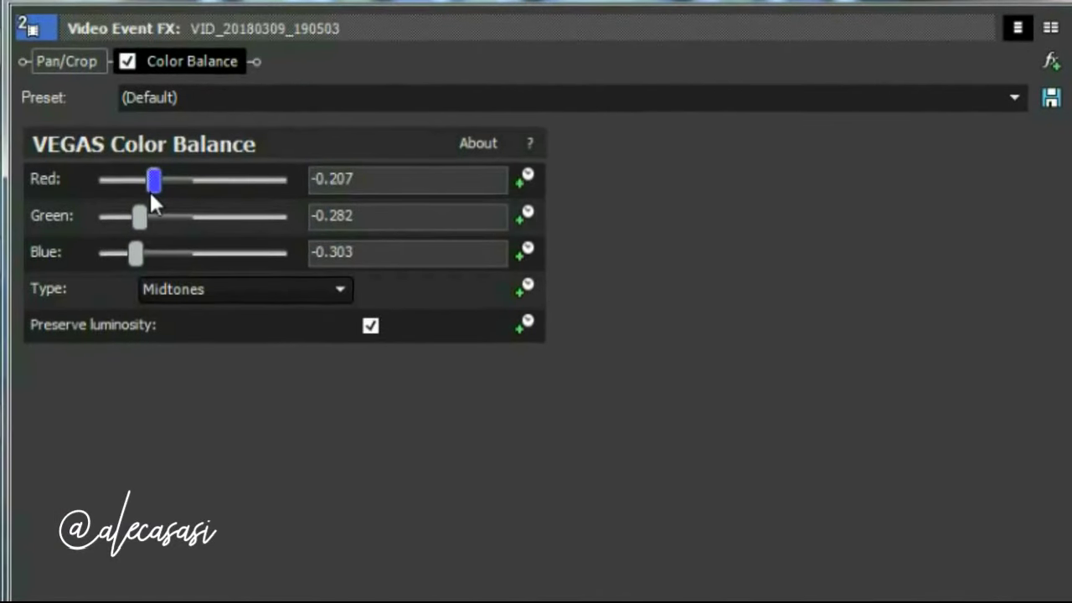
{"action": "left_click_drag", "start_coordinate": [139, 191], "coordinate": [191, 189]}
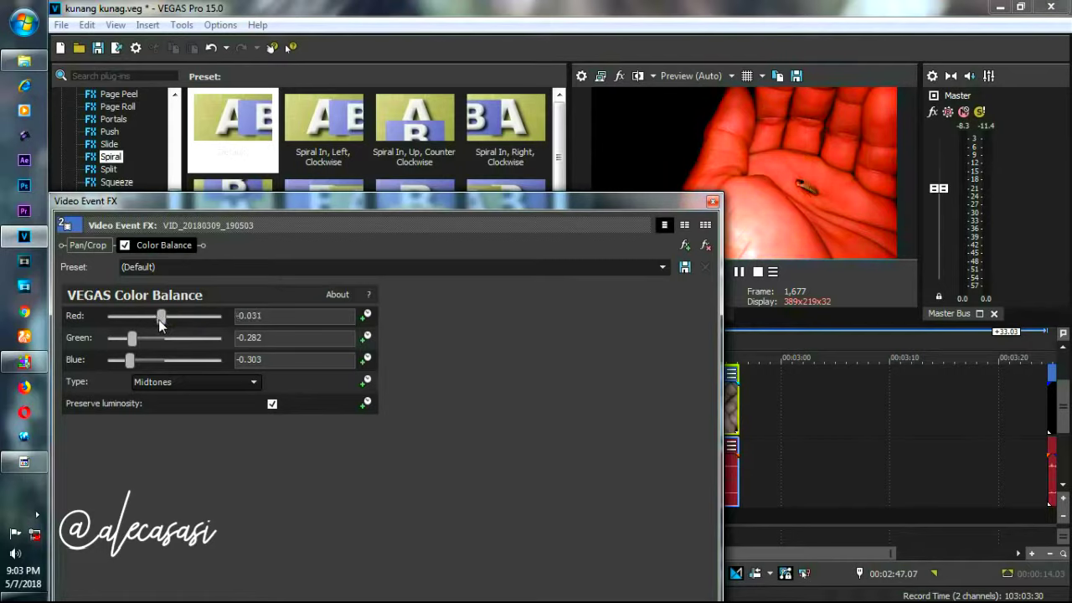
{"action": "mouse_move", "coordinate": [161, 325]}
{"action": "left_mouse_down"}
{"action": "mouse_move", "coordinate": [219, 310]}
{"action": "mouse_move", "coordinate": [160, 308]}
{"action": "left_mouse_up"}
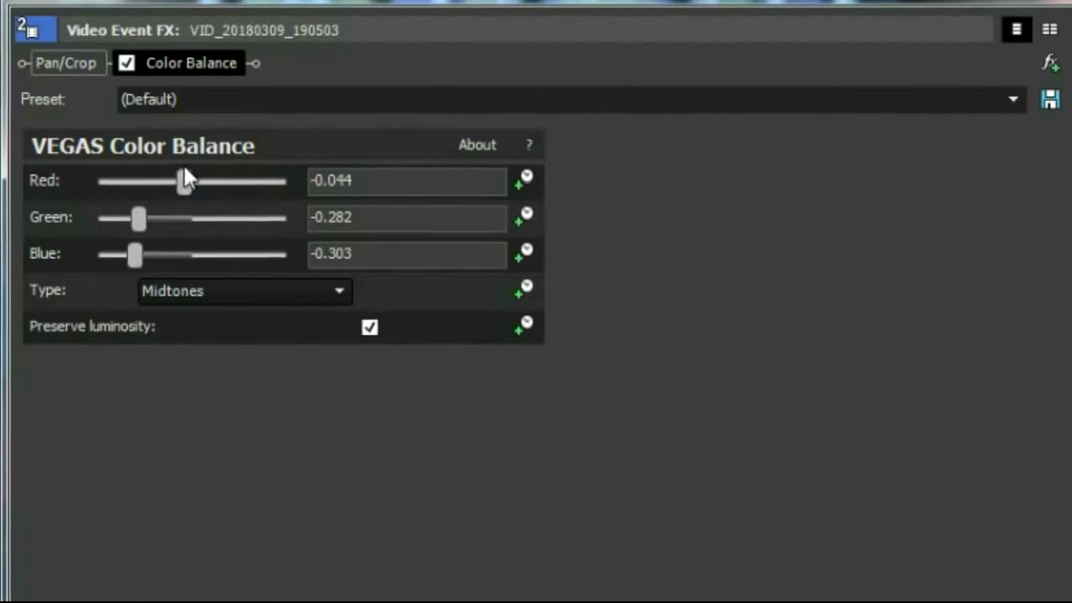
{"action": "left_click_drag", "start_coordinate": [186, 177], "coordinate": [190, 175]}
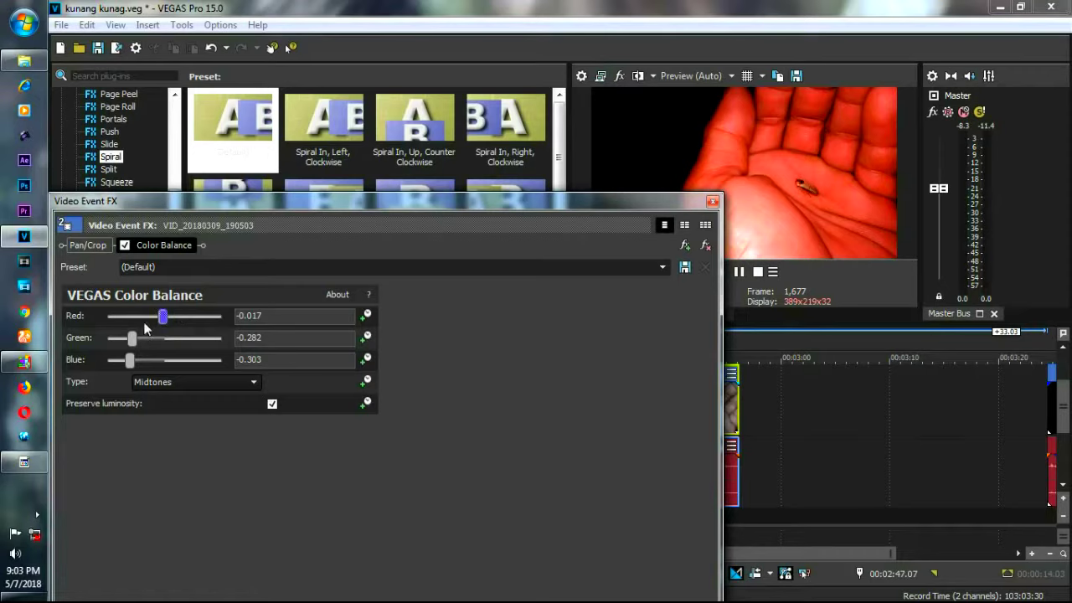
- Set red to -0.276, green to -0.289 and blue to -0.282, and change the Color Balance type to Shadow
{"action": "left_click_drag", "start_coordinate": [162, 317], "coordinate": [132, 361]}
{"action": "left_click", "coordinate": [151, 384]}
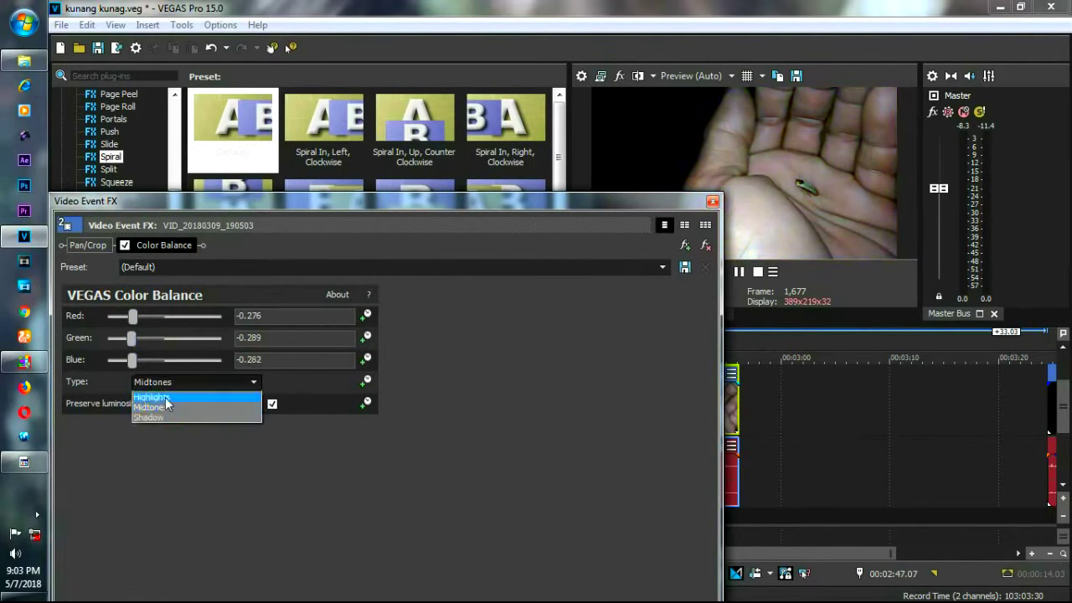
{"action": "left_click", "coordinate": [172, 418]}
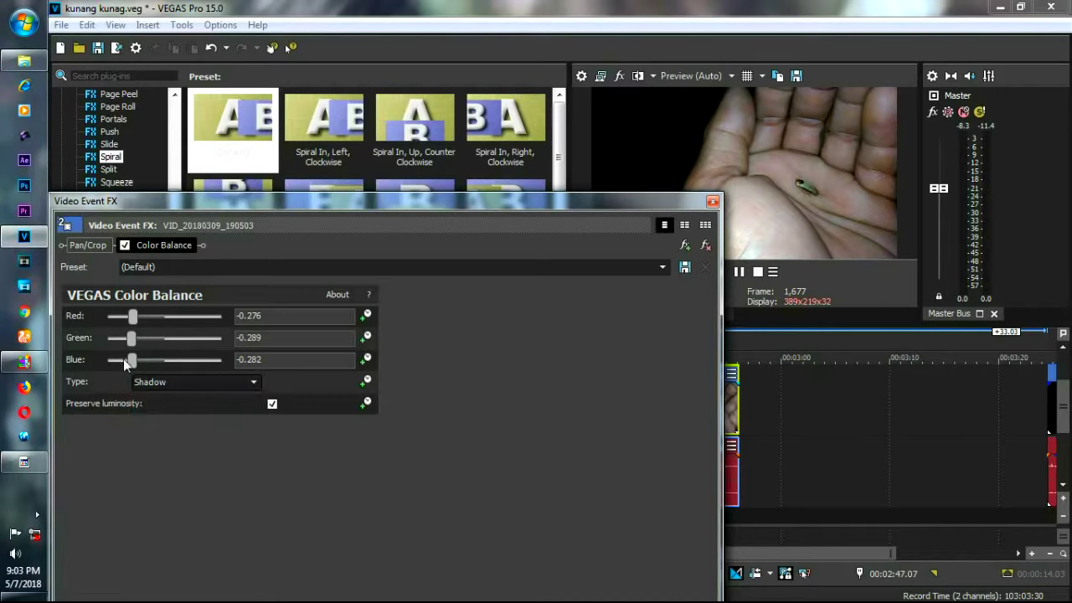
- Try a blue tint in the shadows, then set blue to -0.303 and red to 0.031
{"action": "left_click_drag", "start_coordinate": [135, 360], "coordinate": [169, 378]}
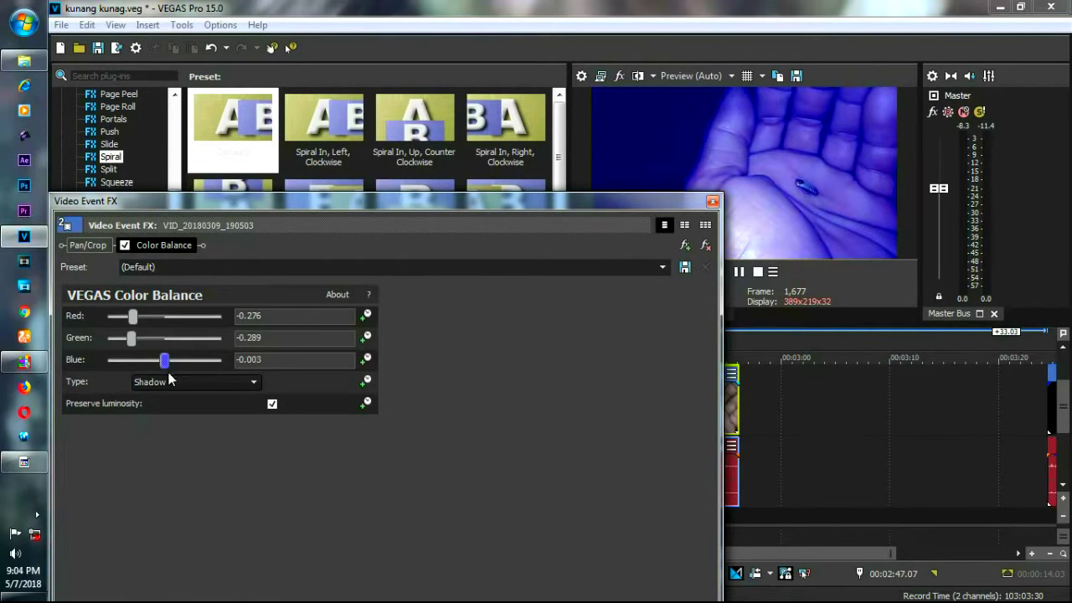
{"action": "left_click_drag", "start_coordinate": [166, 361], "coordinate": [136, 368]}
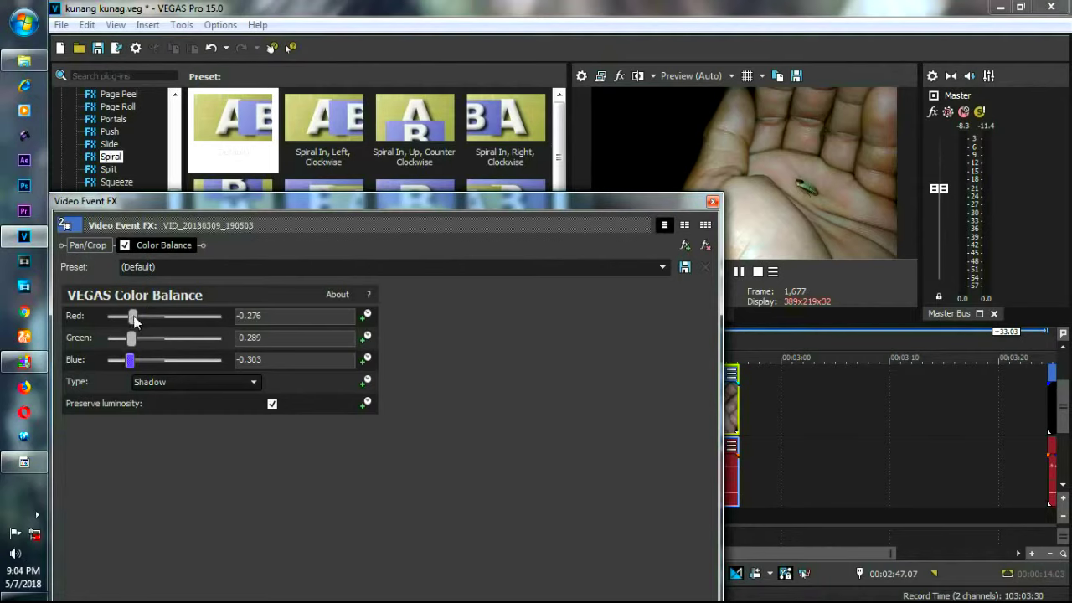
{"action": "left_click_drag", "start_coordinate": [132, 318], "coordinate": [170, 322]}
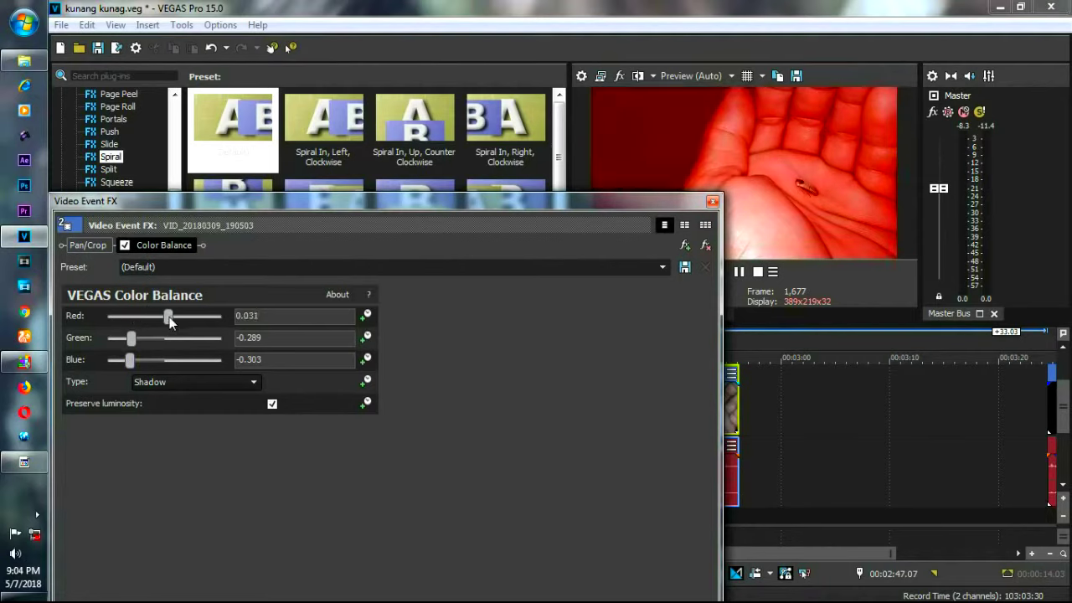
- Switch the Color Balance effect off and on repeatedly to compare the preview, leaving the effect disabled
{"action": "left_click", "coordinate": [124, 245]}
{"action": "left_click", "coordinate": [124, 246]}
{"action": "left_click", "coordinate": [124, 246]}
{"action": "left_click", "coordinate": [124, 247]}
{"action": "left_click", "coordinate": [124, 246]}
{"action": "left_click", "coordinate": [123, 246]}
{"action": "left_click", "coordinate": [124, 246]}
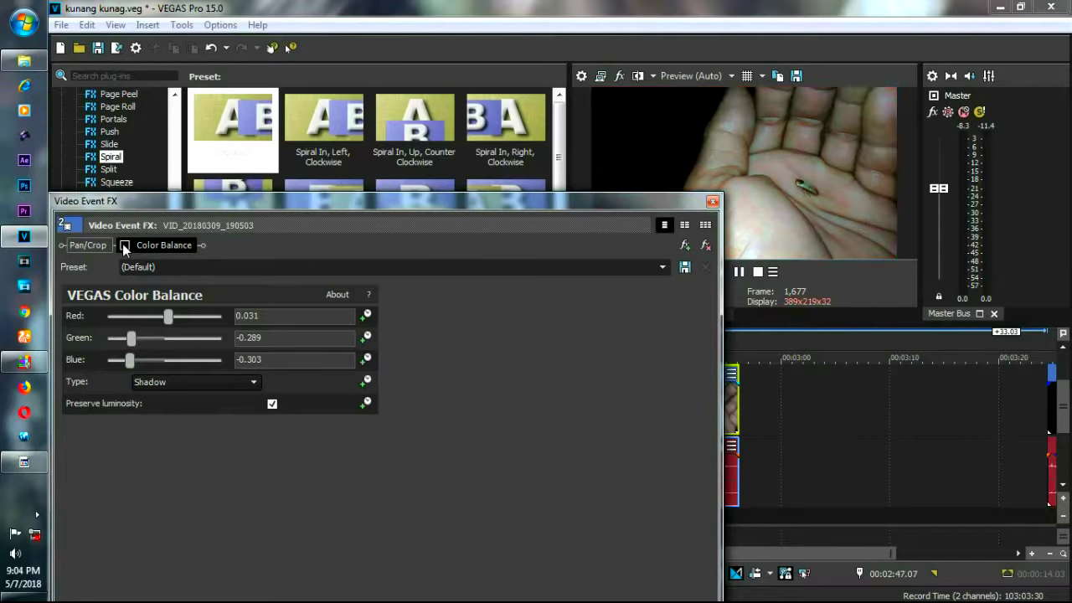
- Toggle the Color Balance effect to compare the preview, leave it enabled and close the clip's effects window
{"action": "left_click", "coordinate": [124, 246]}
{"action": "left_click", "coordinate": [124, 246]}
{"action": "left_click", "coordinate": [124, 246]}
{"action": "left_click", "coordinate": [124, 246]}
{"action": "left_click", "coordinate": [125, 246]}
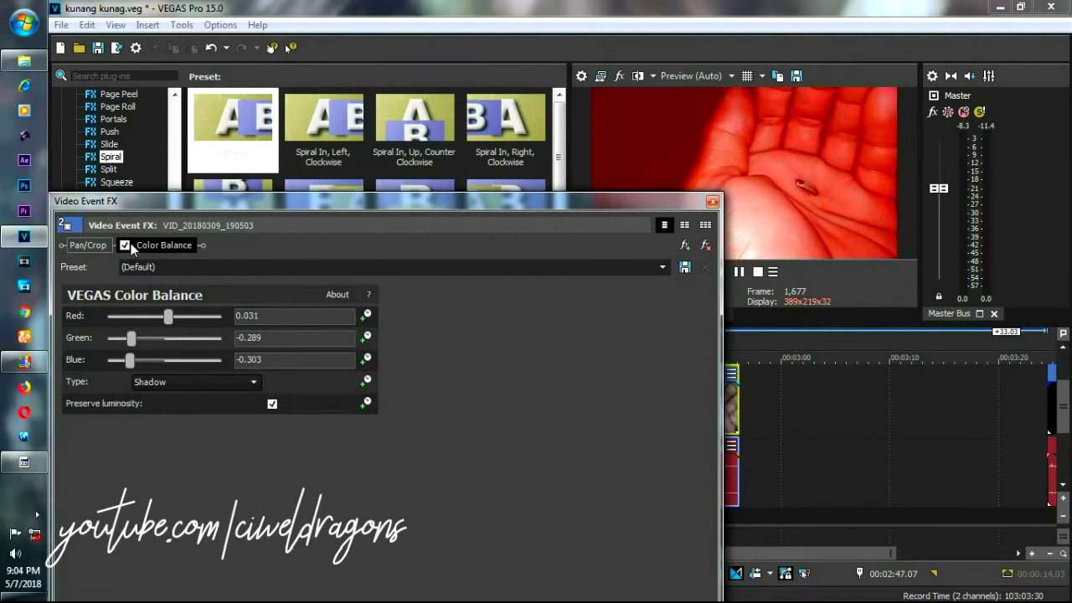
{"action": "left_click", "coordinate": [712, 201]}
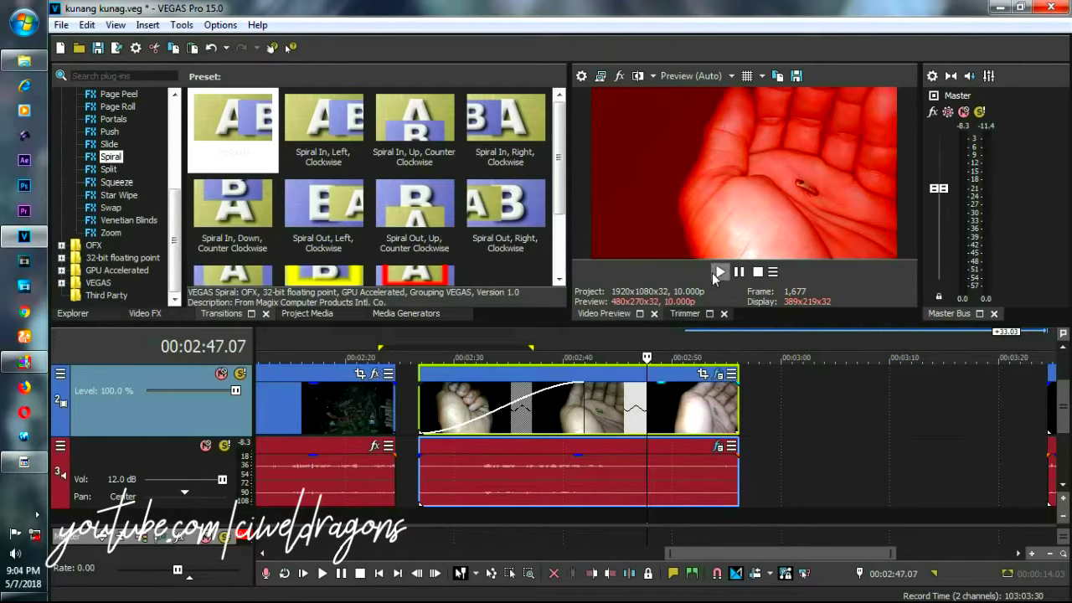
- Play the color-balanced clip and the footage just before it from several timeline positions to check the effect
{"action": "left_click", "coordinate": [713, 272]}
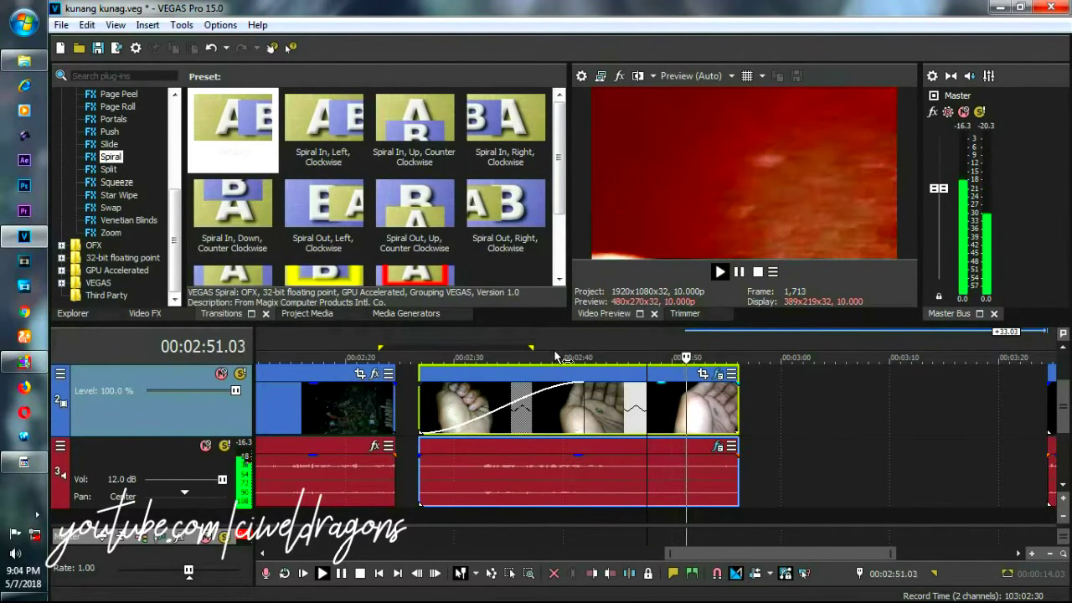
{"action": "left_click", "coordinate": [738, 272]}
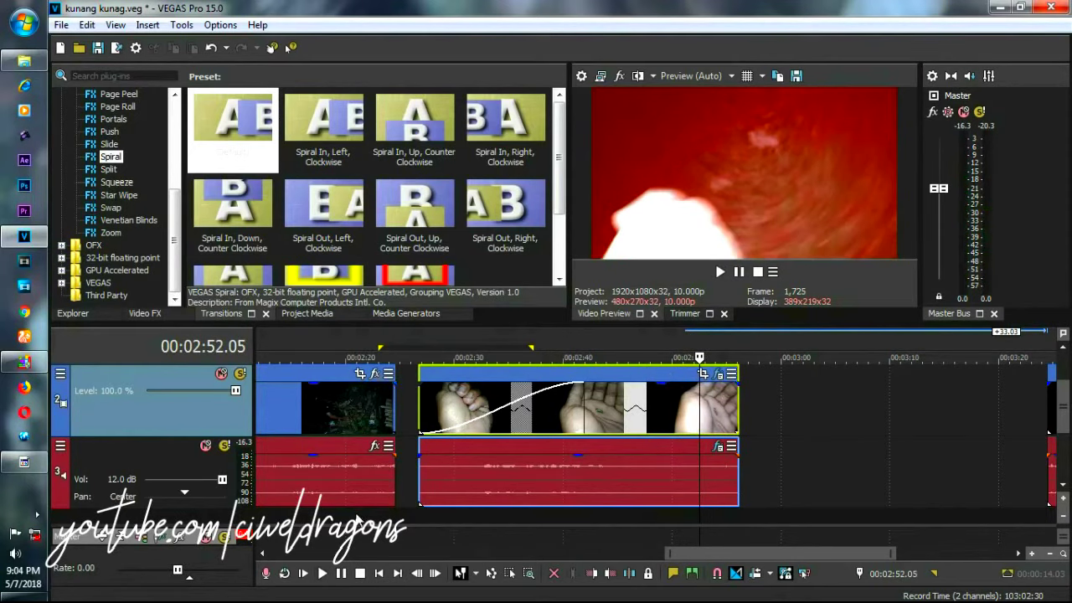
{"action": "left_click", "coordinate": [358, 514]}
{"action": "left_click", "coordinate": [719, 273]}
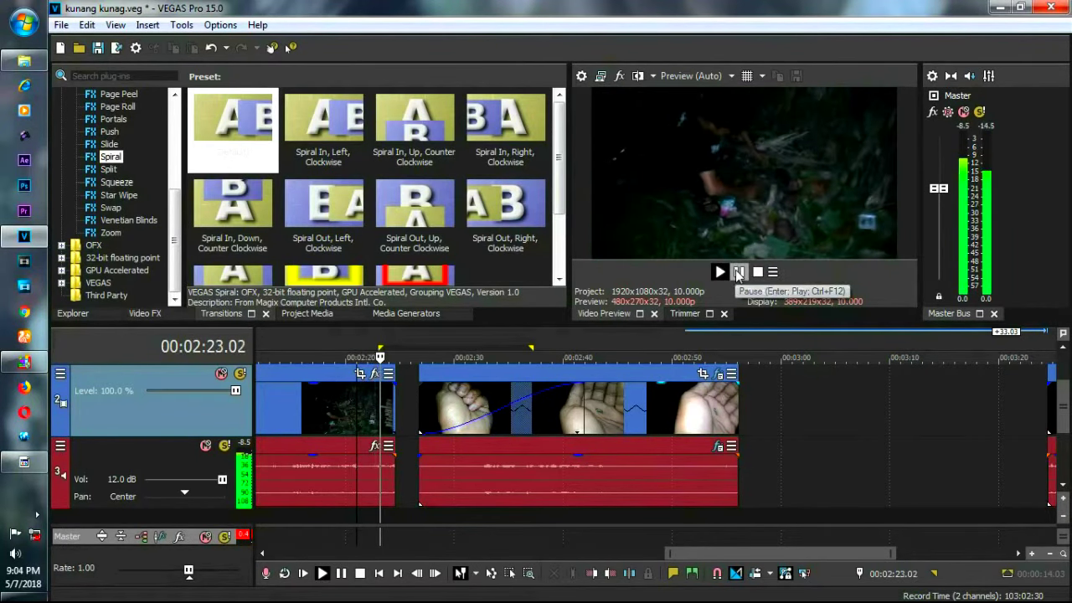
{"action": "left_click", "coordinate": [739, 271]}
{"action": "left_click", "coordinate": [547, 518]}
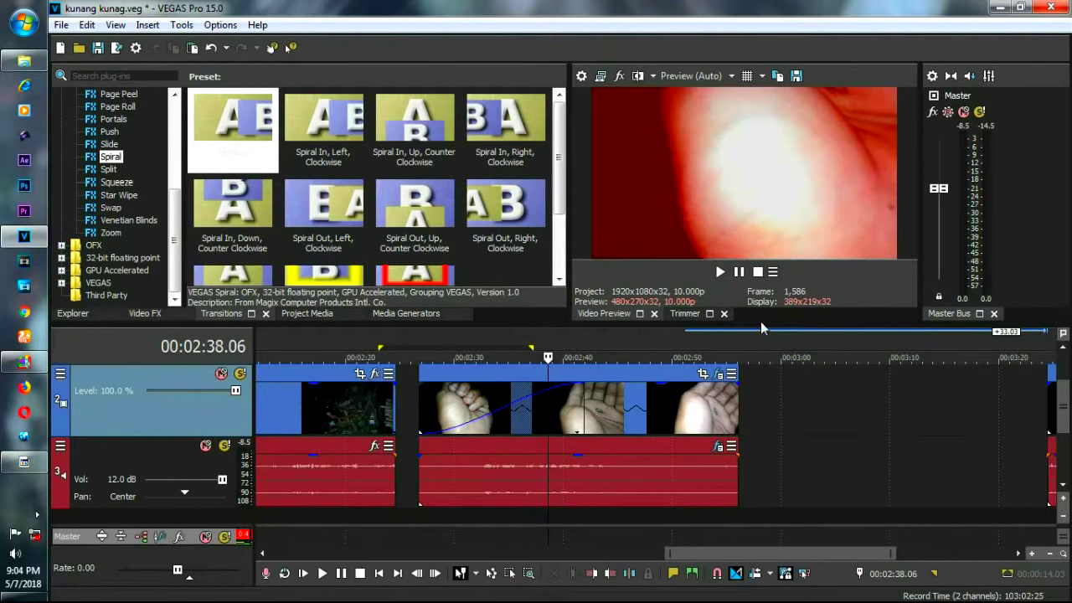
{"action": "left_click", "coordinate": [721, 273]}
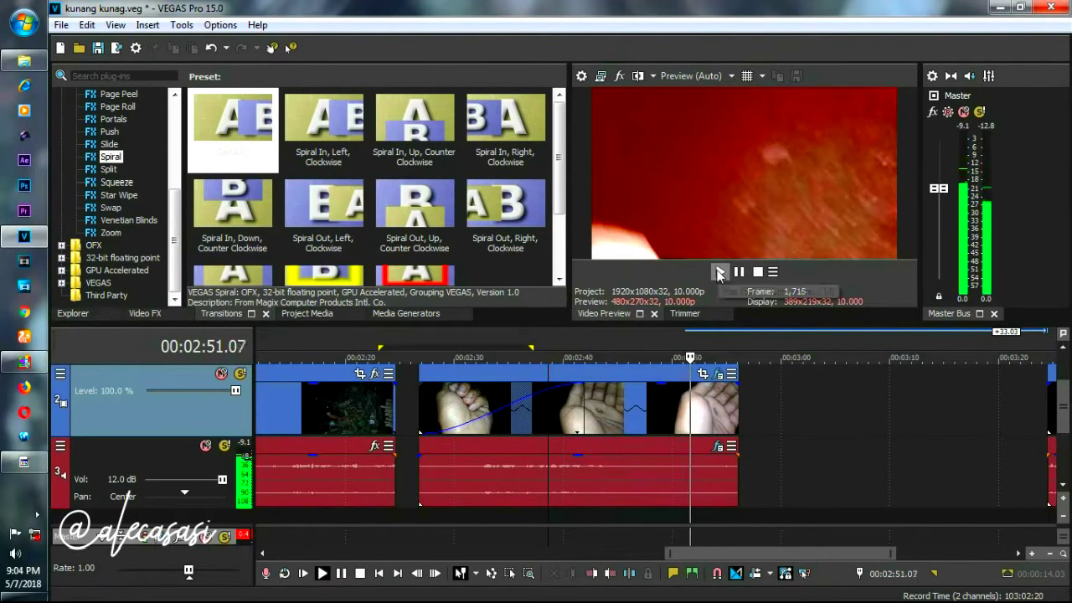
{"action": "left_click", "coordinate": [738, 272]}
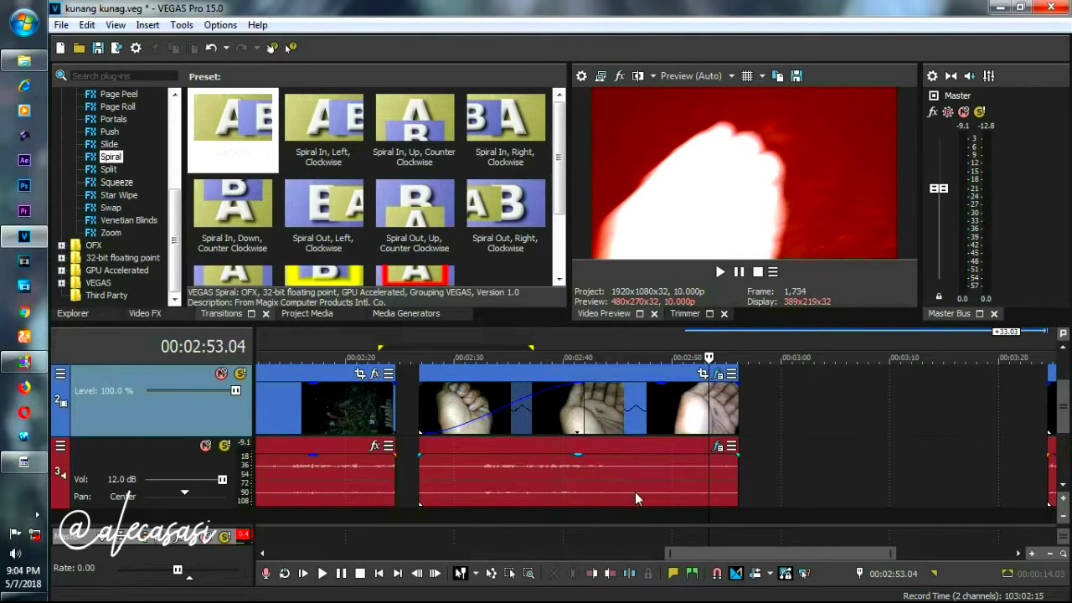
- Delete the last clip on the timeline and move the red-tinted clip up against the end of the preceding clip
{"action": "scroll", "coordinate": [635, 492], "scroll_direction": "down", "scroll_amount": 4}
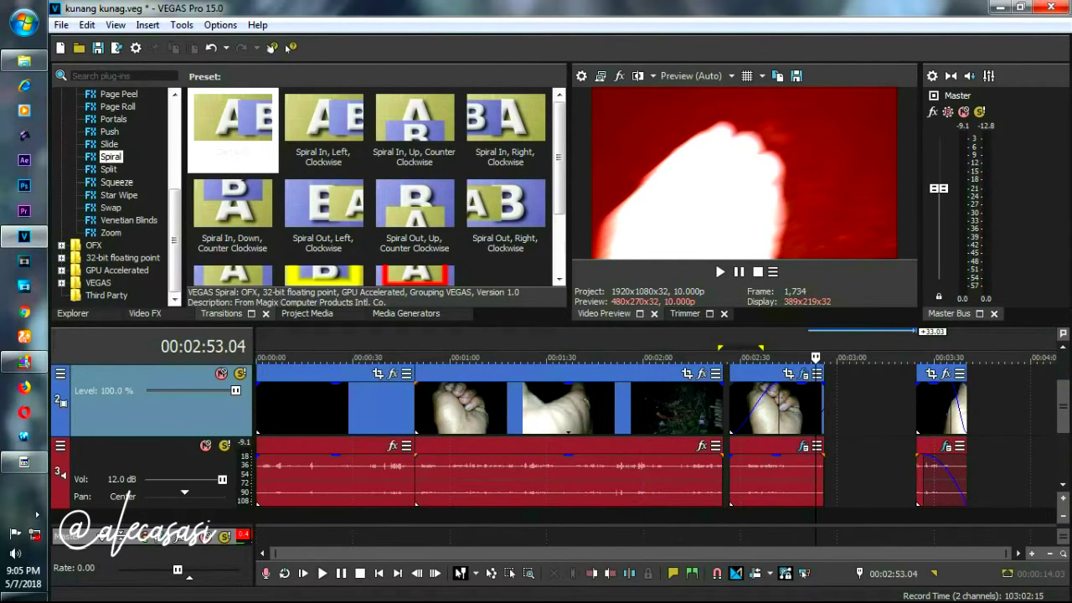
{"action": "left_click", "coordinate": [1064, 519]}
{"action": "left_click", "coordinate": [1063, 519]}
{"action": "left_click", "coordinate": [1065, 519]}
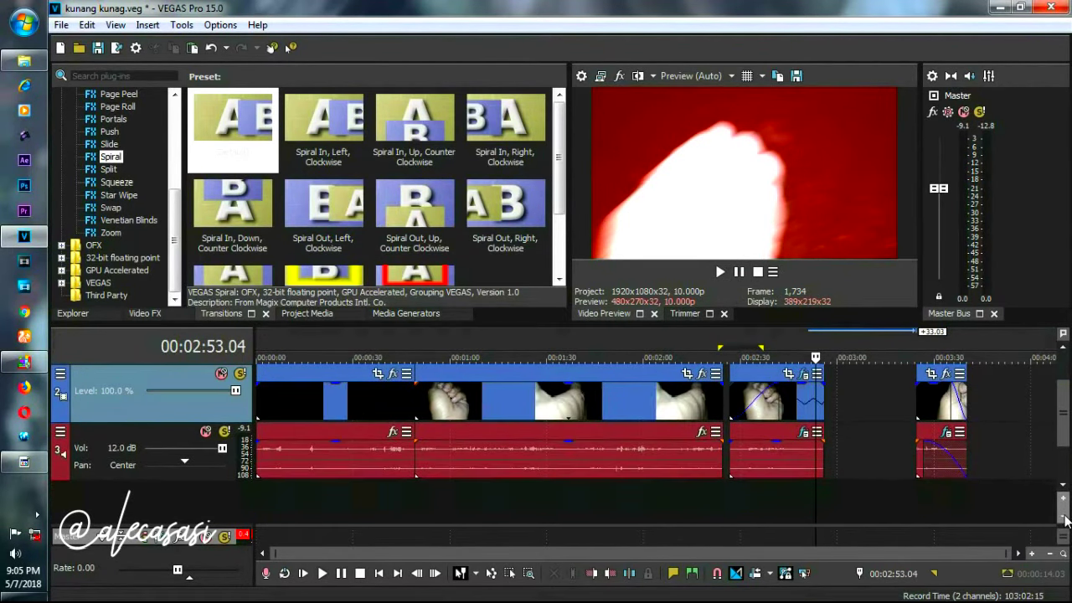
{"action": "left_click", "coordinate": [1065, 519]}
{"action": "left_click", "coordinate": [1065, 519]}
{"action": "left_click", "coordinate": [1065, 519]}
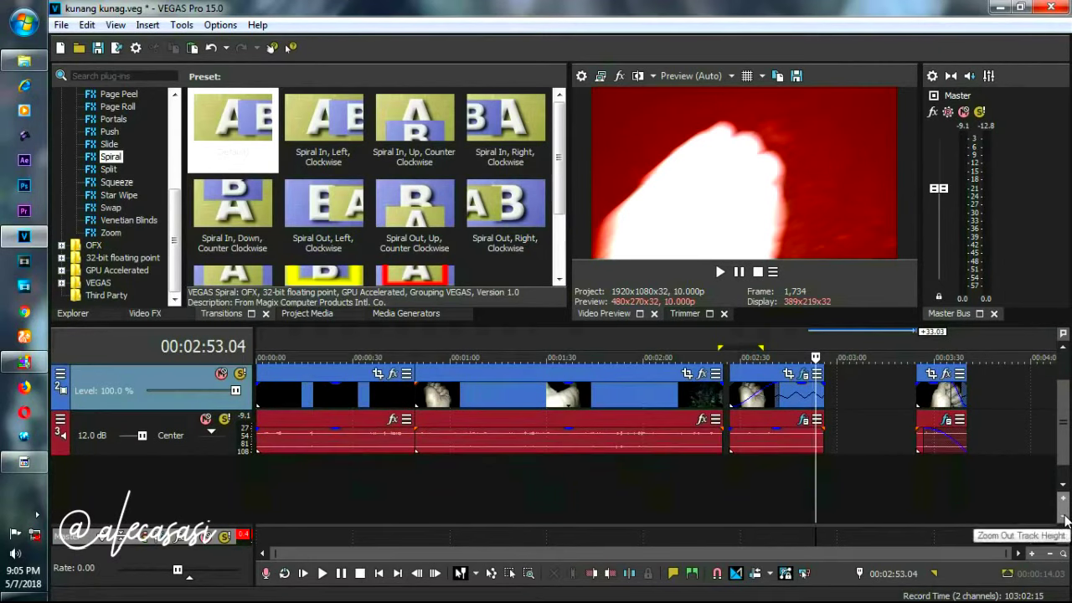
{"action": "left_click", "coordinate": [1065, 519]}
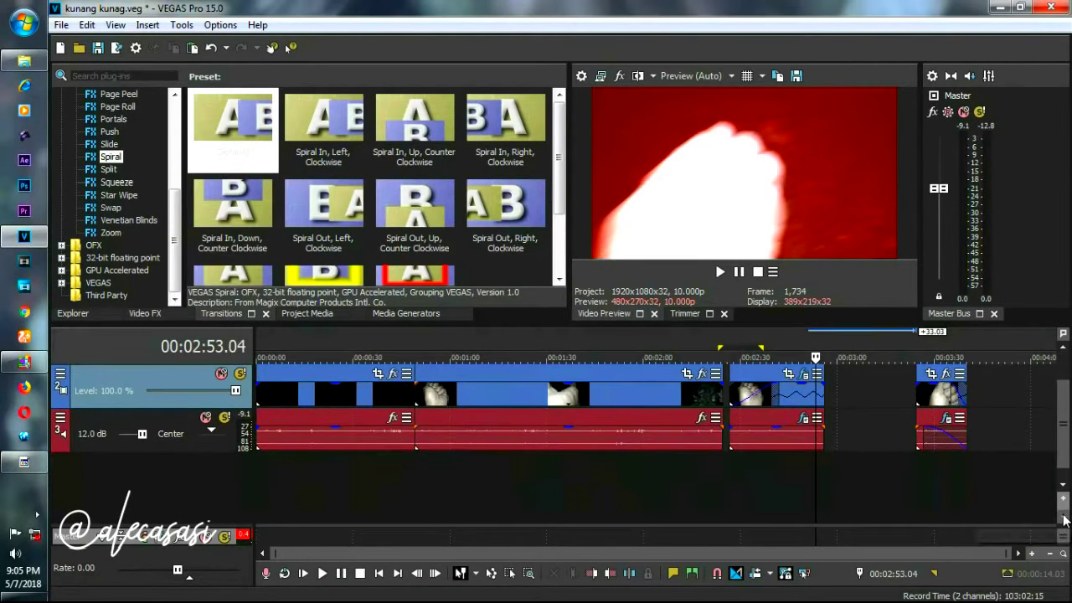
{"action": "left_click", "coordinate": [1065, 519]}
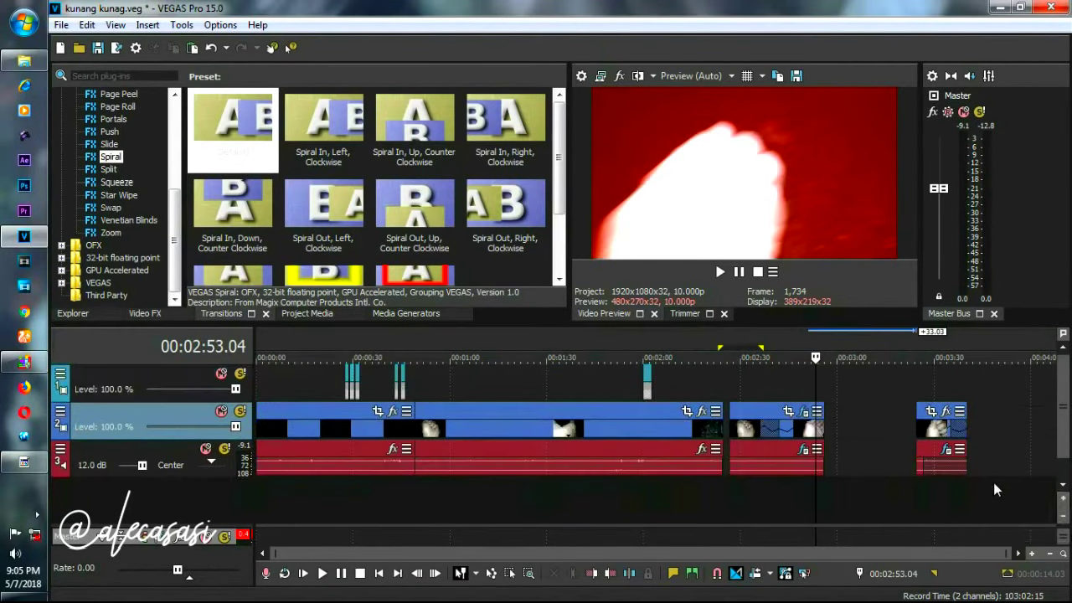
{"action": "left_click", "coordinate": [940, 432]}
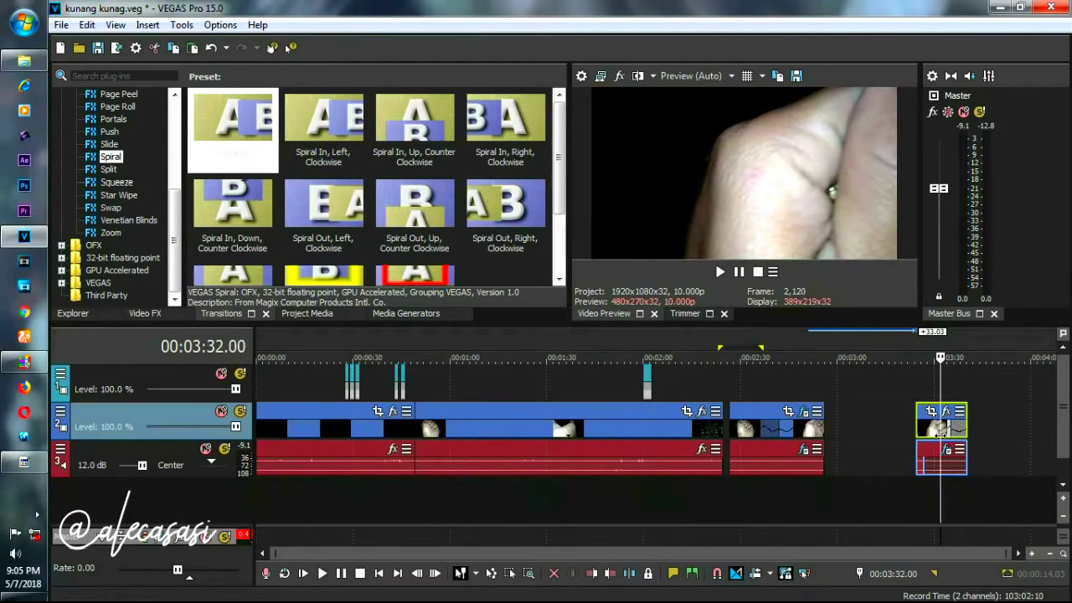
{"action": "key", "text": "Delete"}
{"action": "left_click_drag", "start_coordinate": [794, 448], "coordinate": [776, 435]}
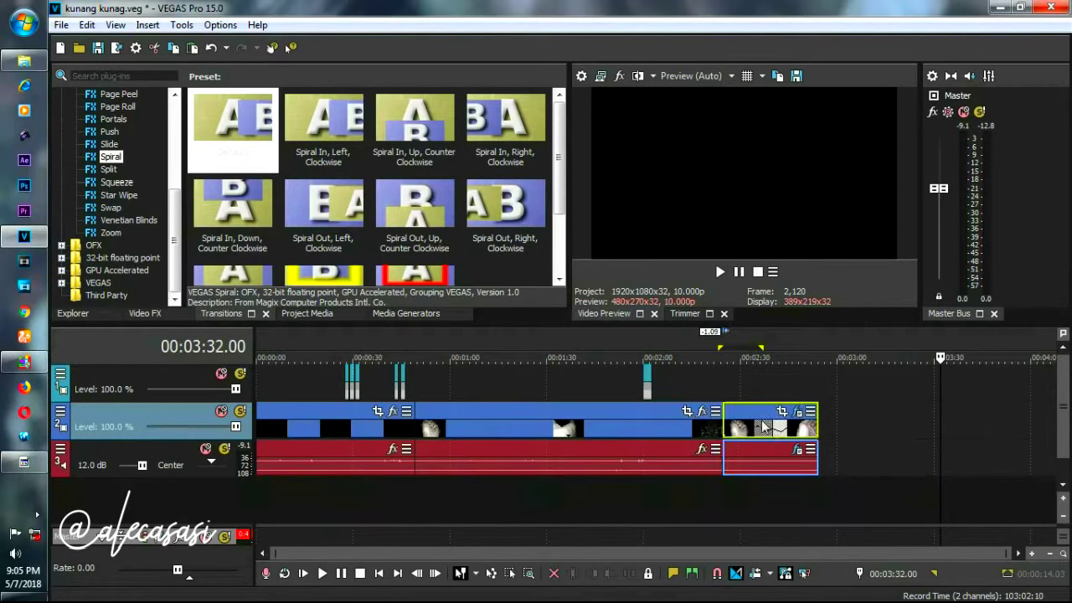
- Scrub across the red-tinted clip at the end of the timeline and delete it with its audio
{"action": "left_click", "coordinate": [723, 394]}
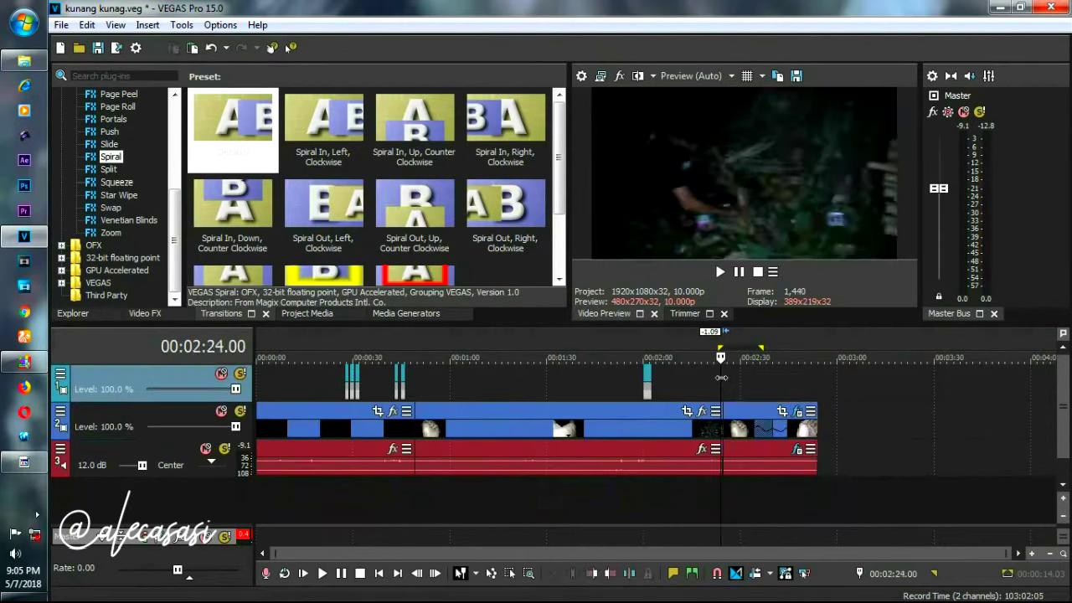
{"action": "left_click_drag", "start_coordinate": [721, 378], "coordinate": [818, 386]}
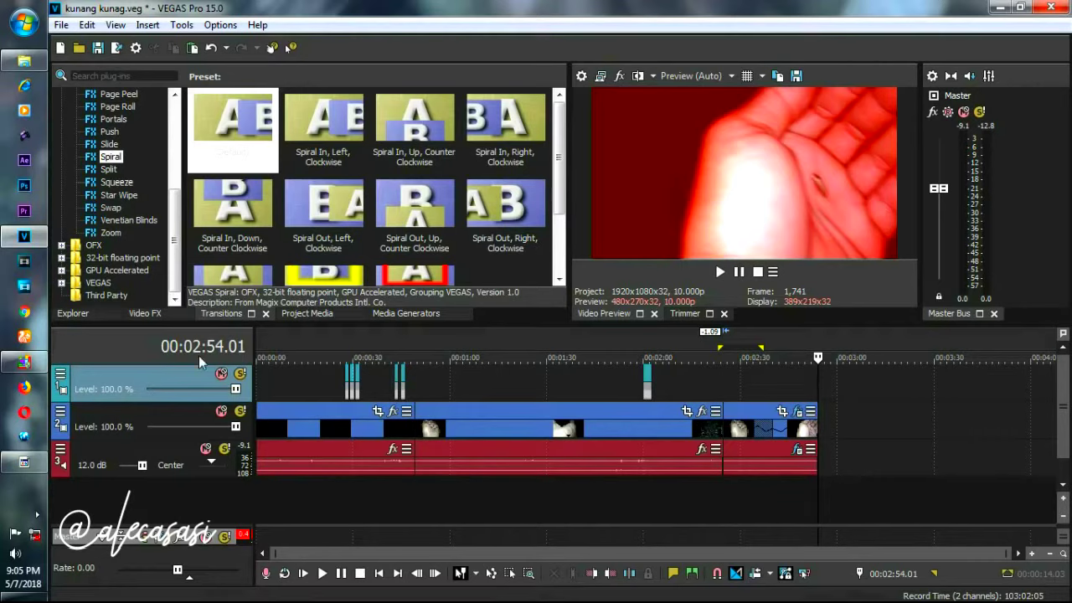
{"action": "left_click", "coordinate": [723, 380]}
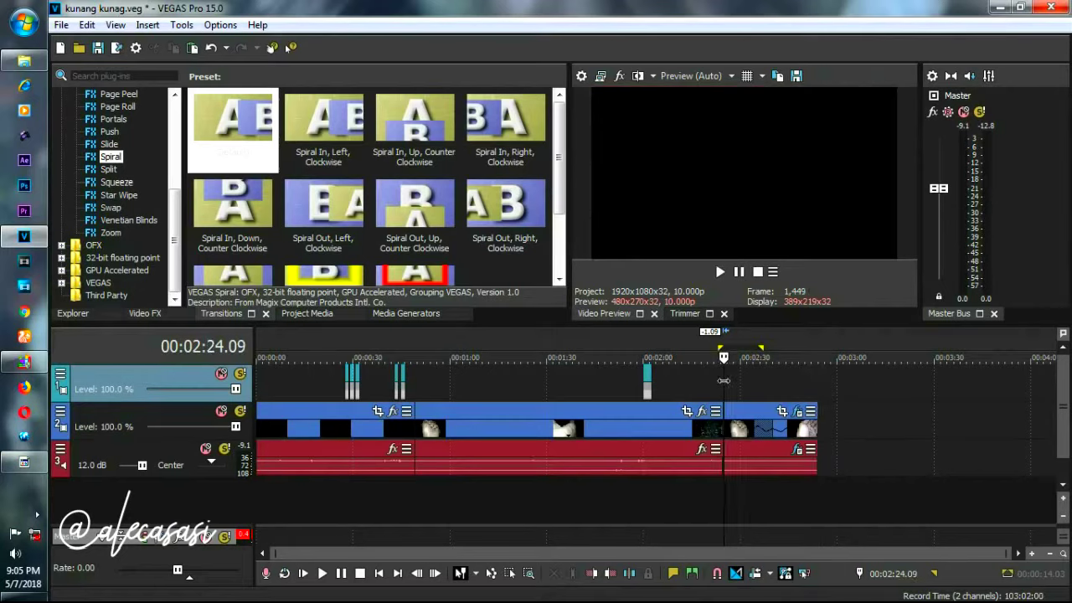
{"action": "mouse_move", "coordinate": [724, 380]}
{"action": "left_mouse_down"}
{"action": "mouse_move", "coordinate": [821, 390]}
{"action": "mouse_move", "coordinate": [722, 400]}
{"action": "left_mouse_up"}
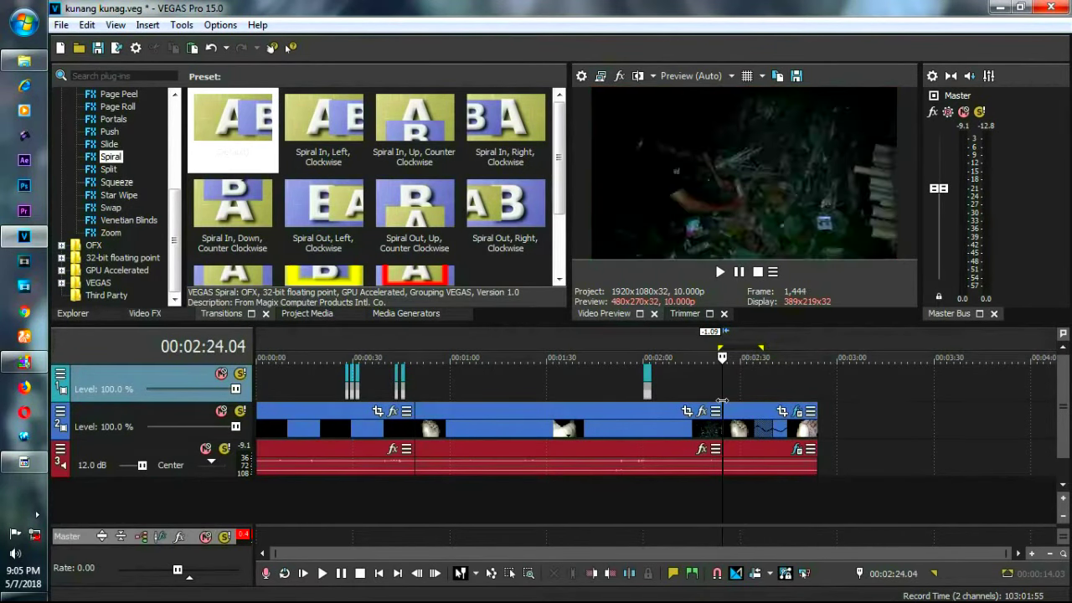
{"action": "left_click_drag", "start_coordinate": [723, 400], "coordinate": [786, 395]}
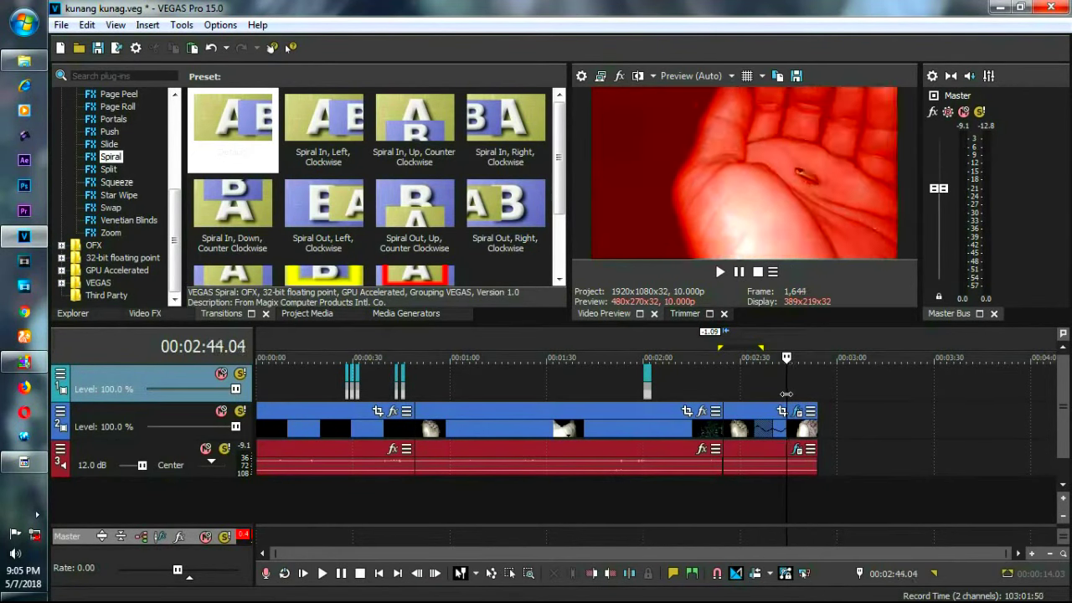
{"action": "left_click", "coordinate": [760, 429]}
{"action": "key", "text": "Delete"}
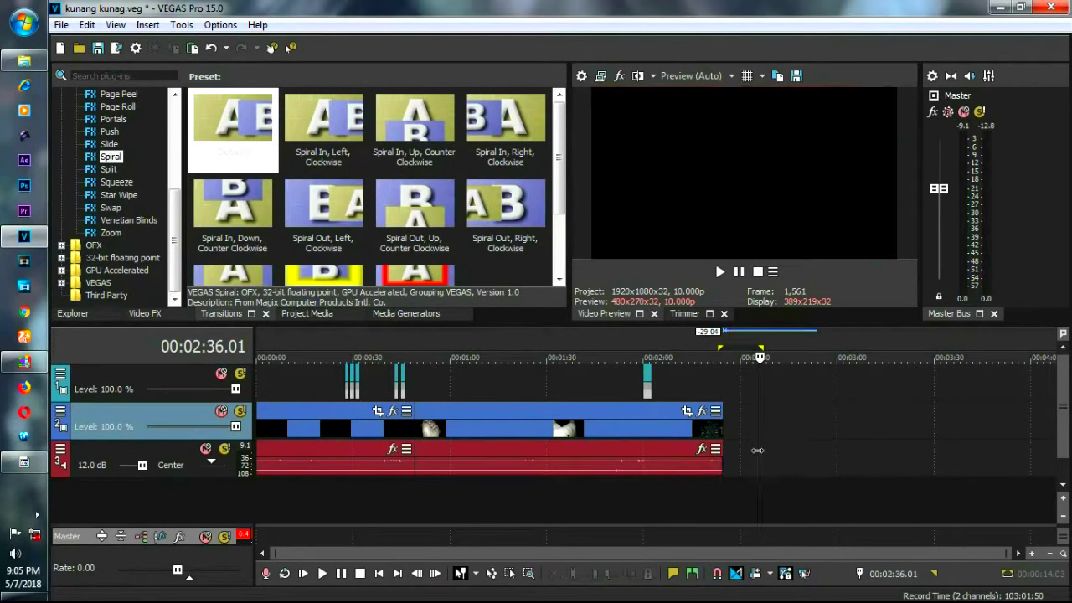
- Lower the last video clip's opacity to 14 % during playback and pause
{"action": "left_click", "coordinate": [712, 379]}
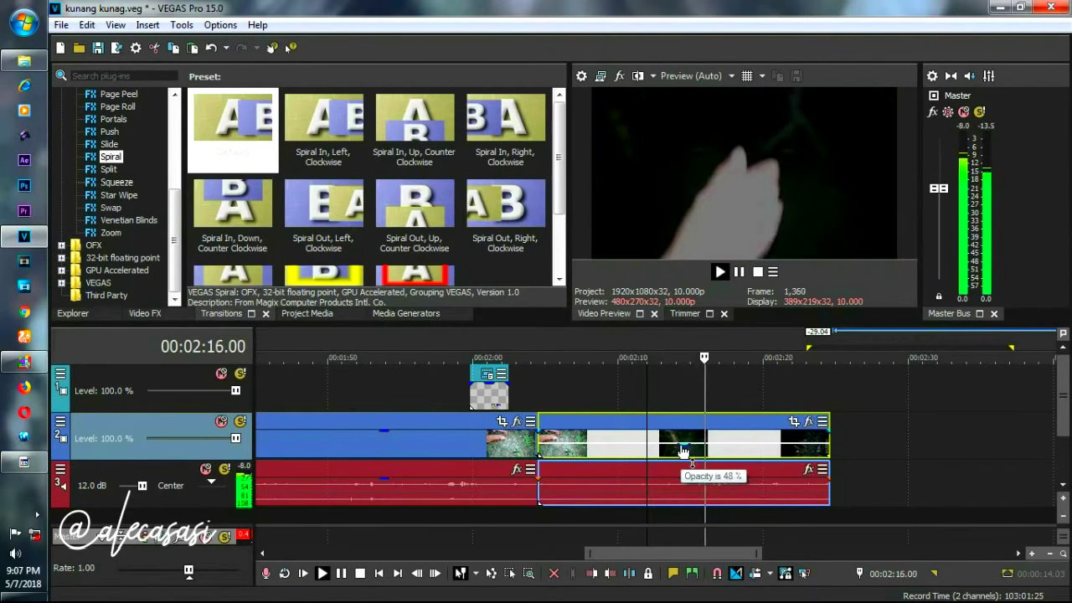
{"action": "left_click_drag", "start_coordinate": [685, 449], "coordinate": [686, 459]}
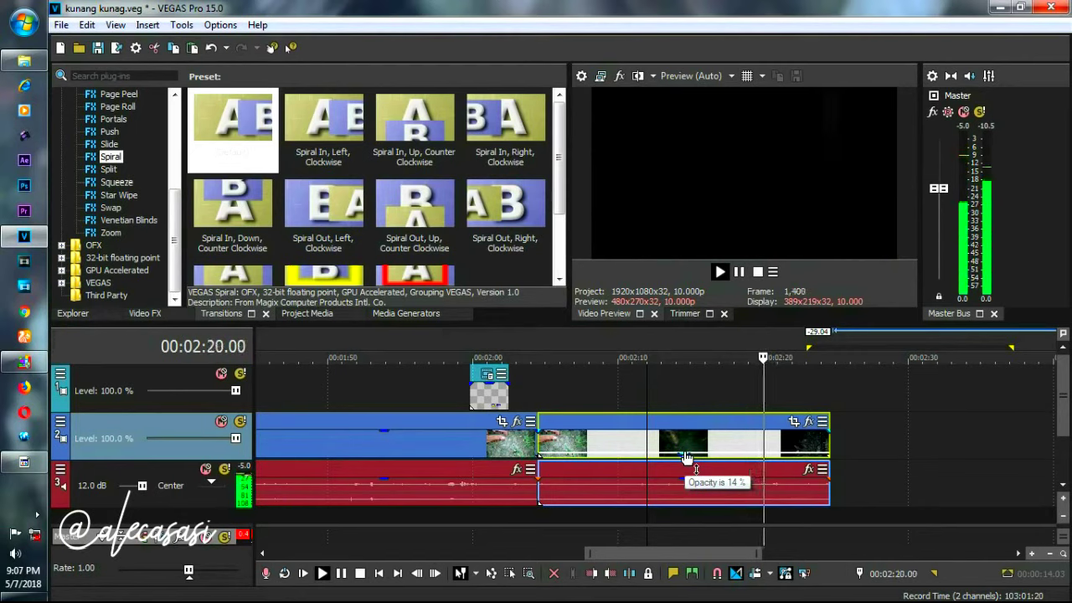
{"action": "key", "text": "Return"}
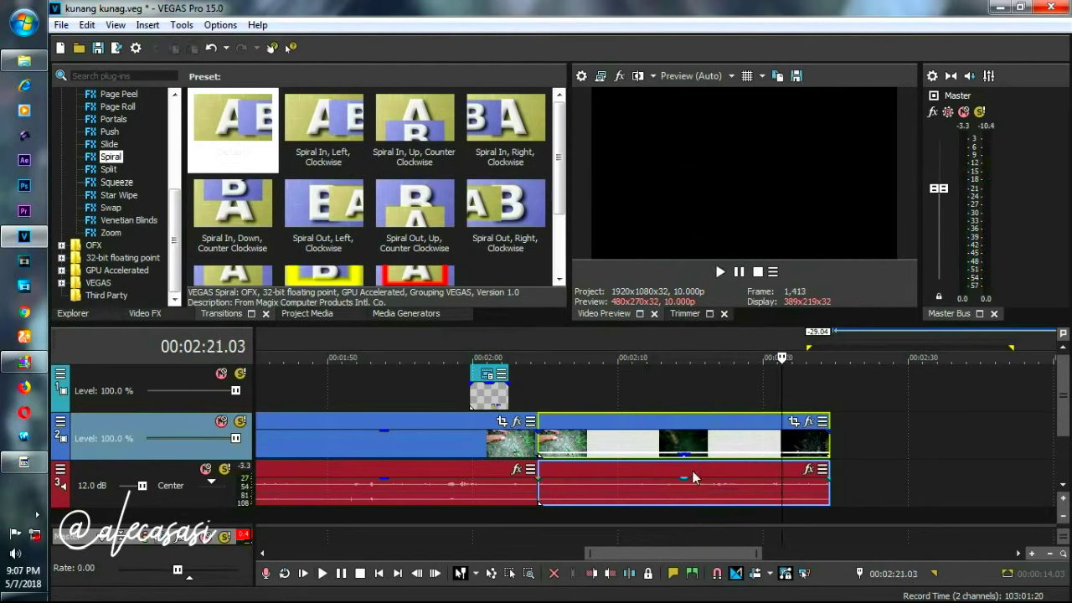
- Lower the audio gain of the last clip and play it from 00:02:13.08
{"action": "mouse_move", "coordinate": [684, 460]}
{"action": "mouse_move", "coordinate": [691, 488]}
{"action": "left_click_drag", "start_coordinate": [686, 484], "coordinate": [684, 499]}
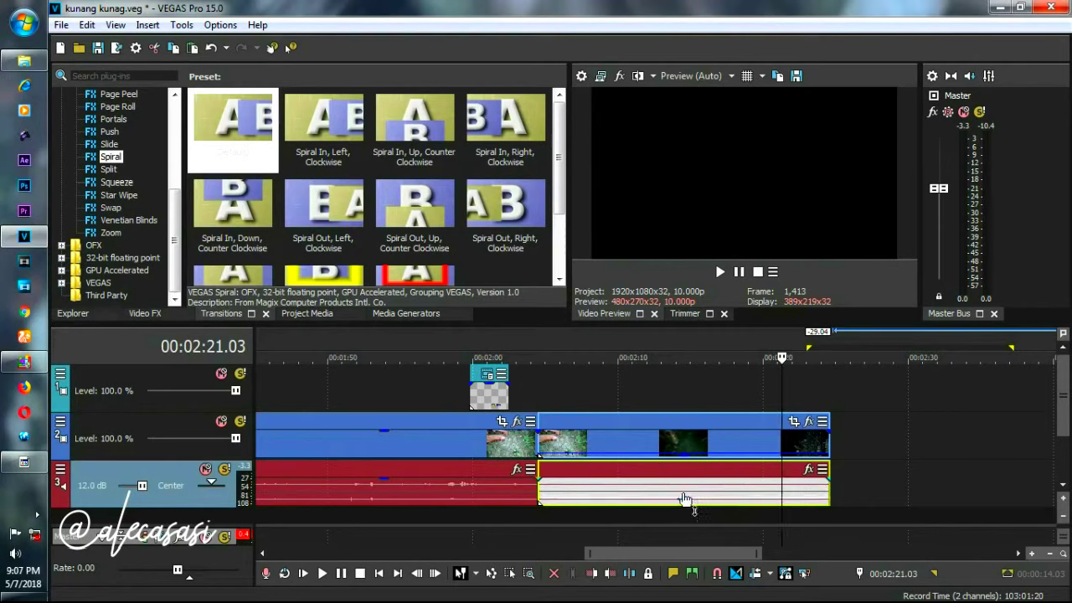
{"action": "left_click", "coordinate": [672, 377]}
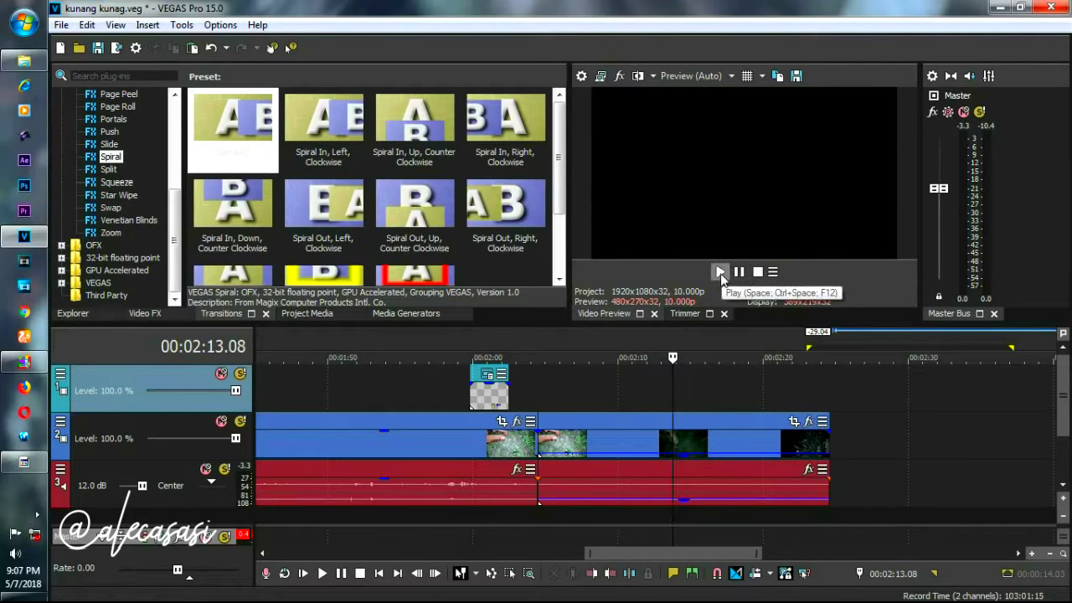
{"action": "left_click", "coordinate": [719, 273]}
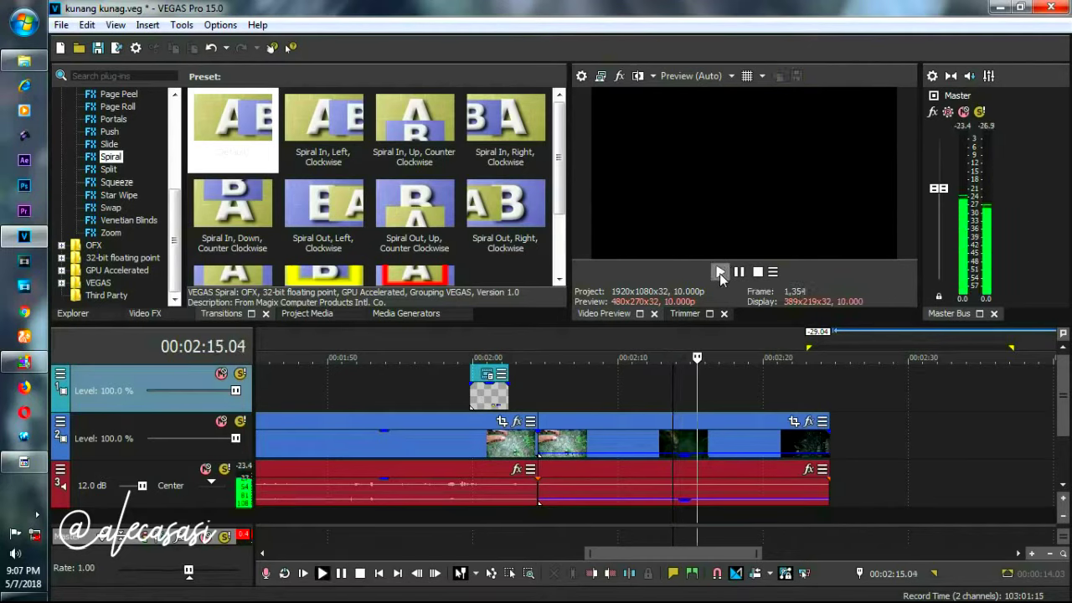
- Adjust the last clip's audio gain, raise it back to its original level and play the clip again
{"action": "left_click", "coordinate": [691, 504]}
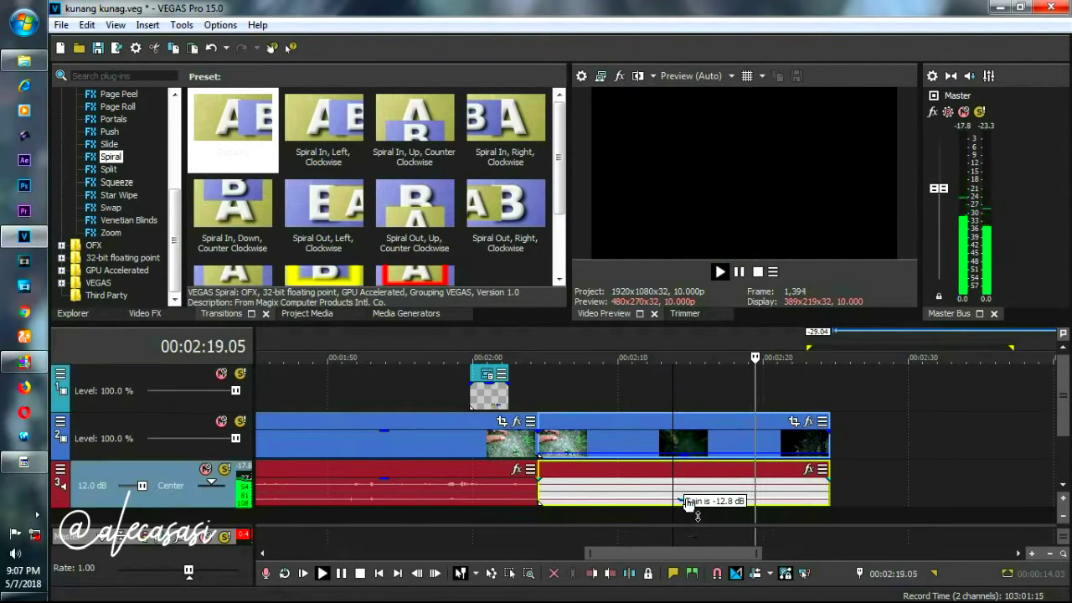
{"action": "left_click_drag", "start_coordinate": [688, 504], "coordinate": [686, 499]}
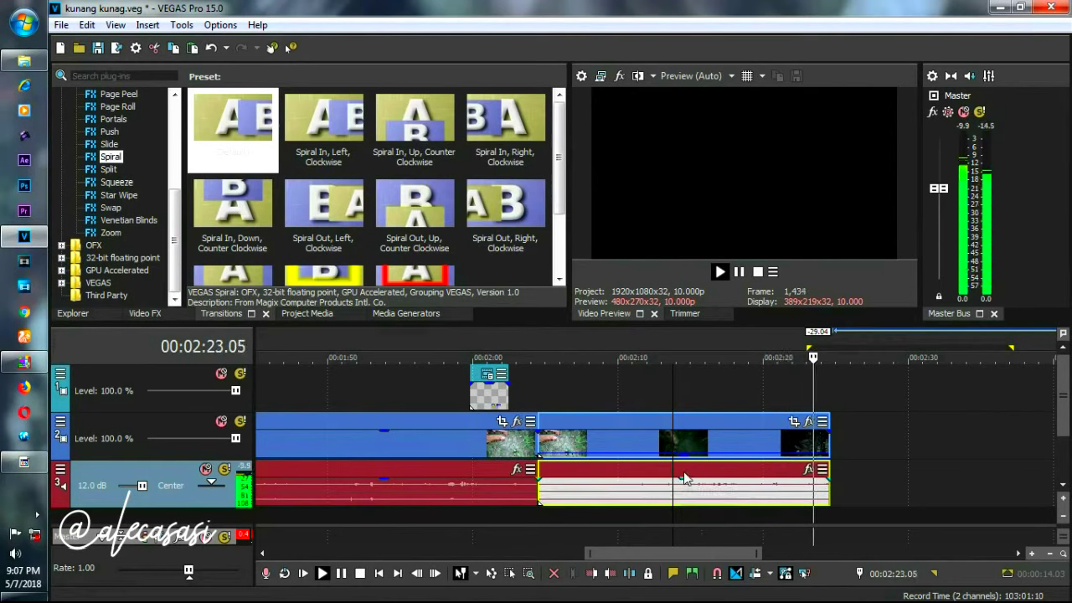
{"action": "left_click", "coordinate": [711, 384]}
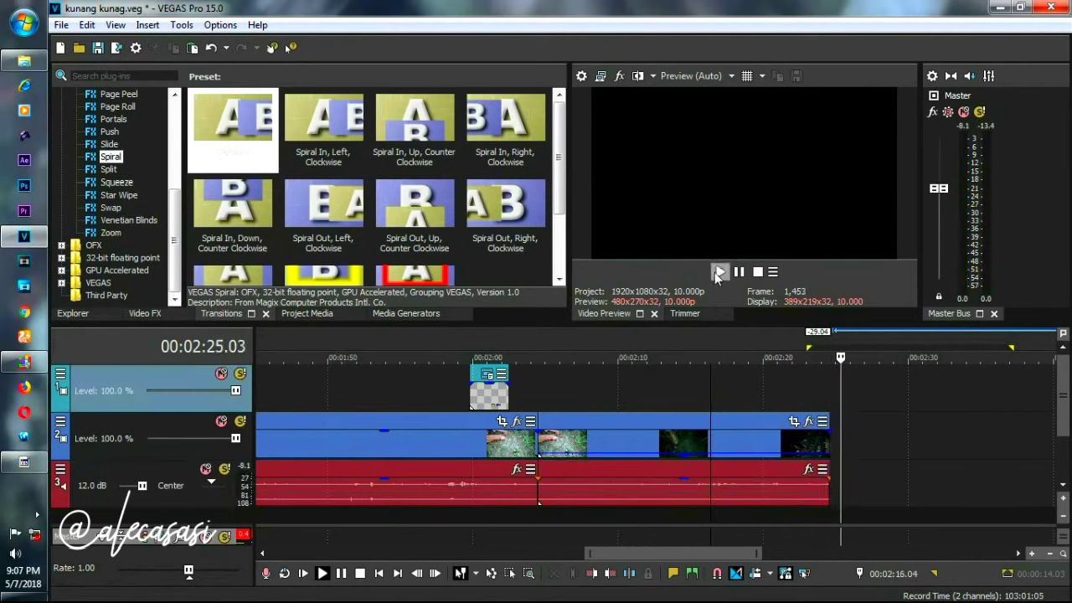
{"action": "left_click", "coordinate": [719, 272]}
- Raise the last video clip's opacity back to 100 % and check the frame at 00:02:14.01
{"action": "left_click_drag", "start_coordinate": [705, 452], "coordinate": [685, 423]}
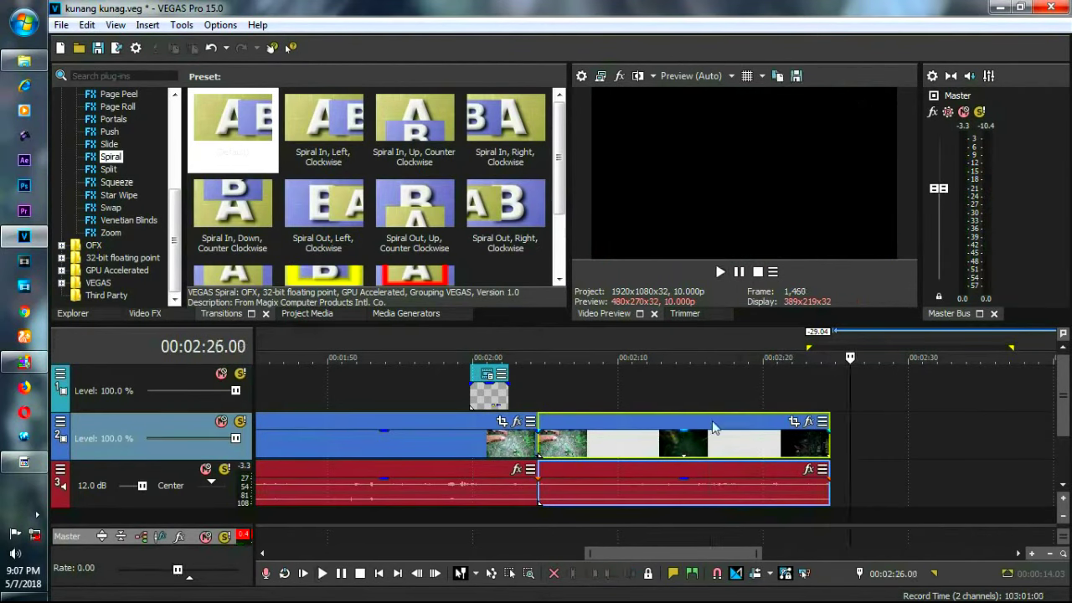
{"action": "left_click", "coordinate": [676, 391]}
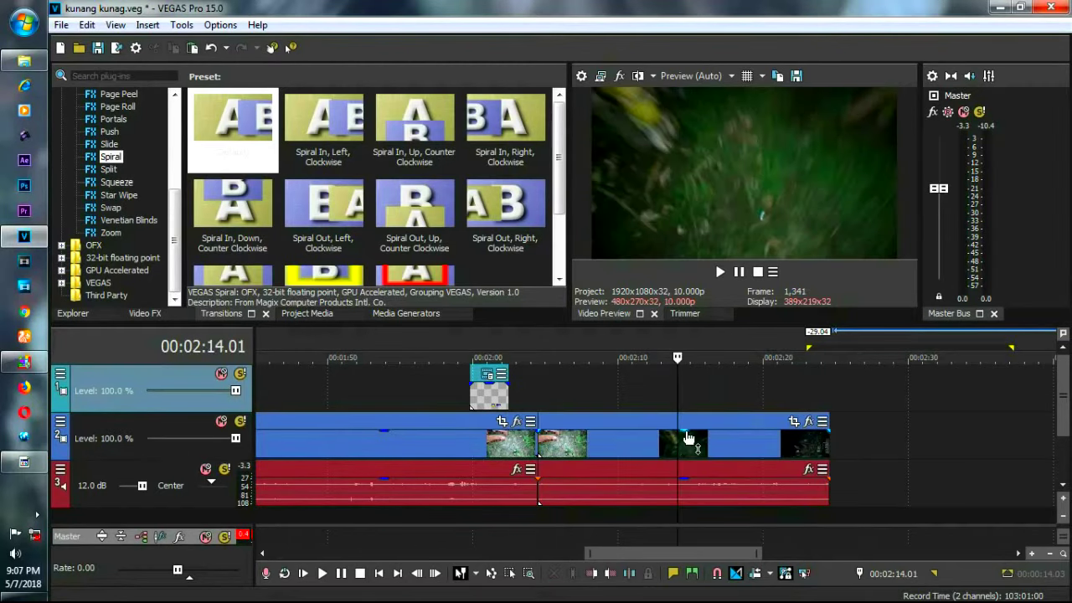
{"action": "mouse_move", "coordinate": [686, 436]}
{"action": "left_mouse_down"}
{"action": "mouse_move", "coordinate": [697, 453]}
{"action": "mouse_move", "coordinate": [699, 433]}
{"action": "left_mouse_up"}
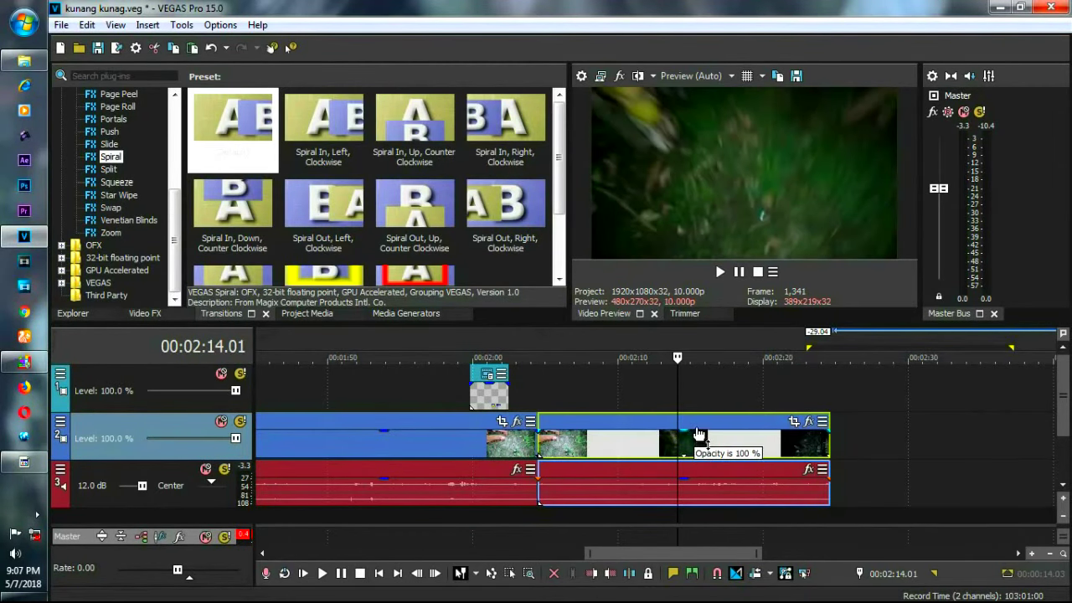